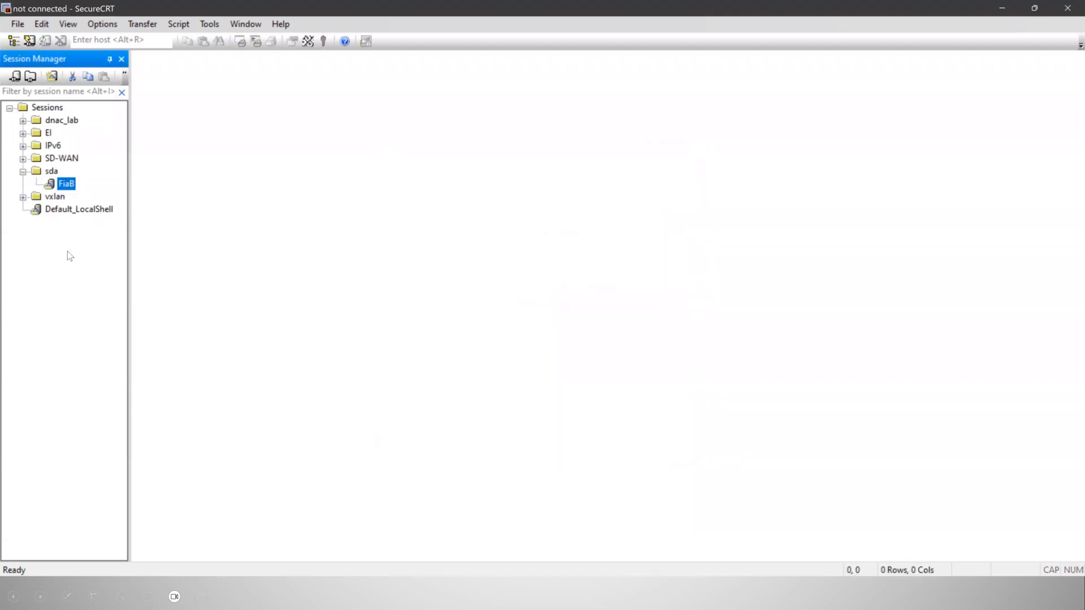
Connect to the 198.18.128.201 session in the dnac_lab folder and log in as admin with the account password
{"action": "left_click", "coordinate": [22, 120]}
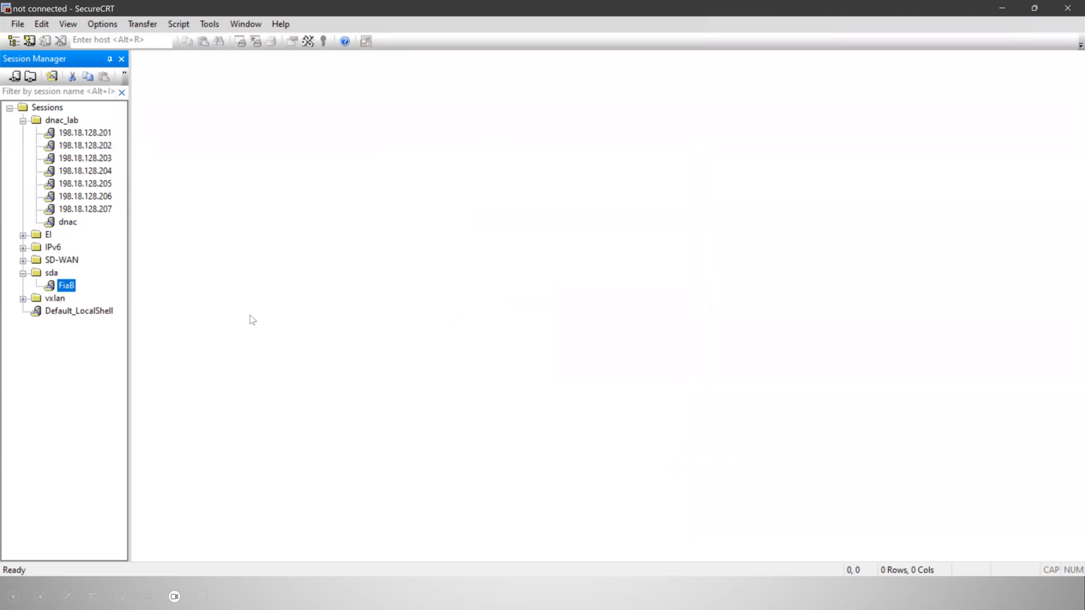
{"action": "left_click", "coordinate": [98, 133]}
{"action": "double_click", "coordinate": [96, 134]}
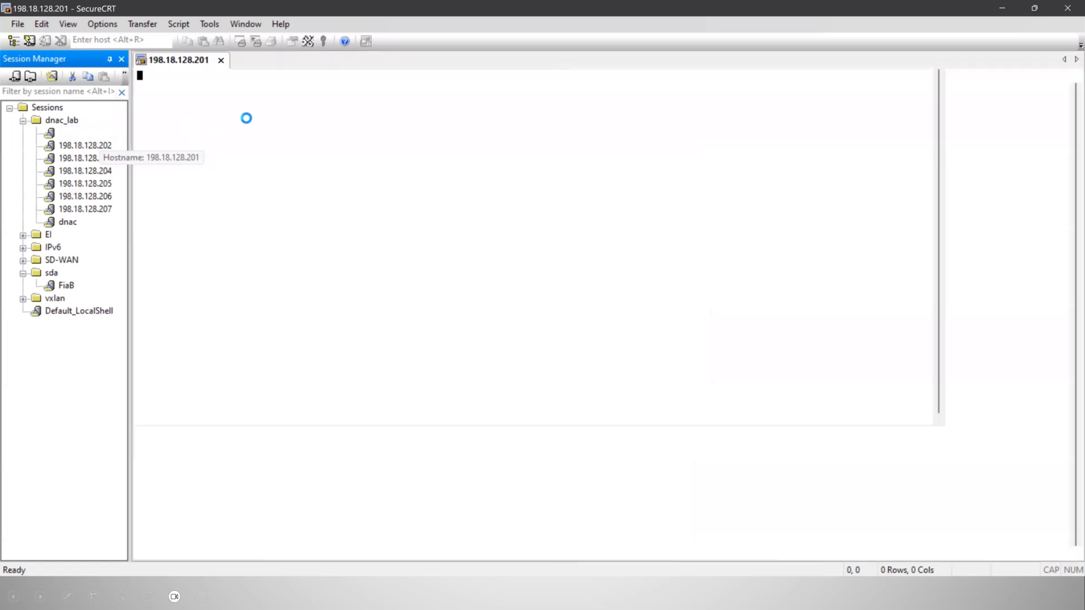
{"action": "type", "text": "admin"}
{"action": "key", "text": "Return"}
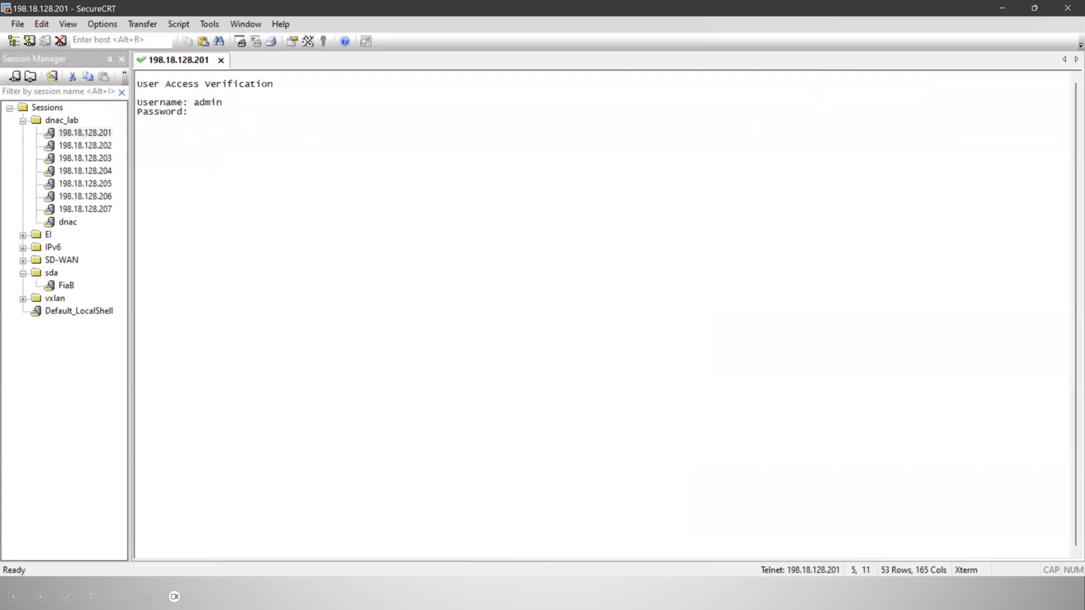
{"action": "key", "text": "Return"}
Run "show run | se snmp-server" on R1, examine the SNMP community line, and leave the paged output
{"action": "type", "text": "show run | se snmp-server"}
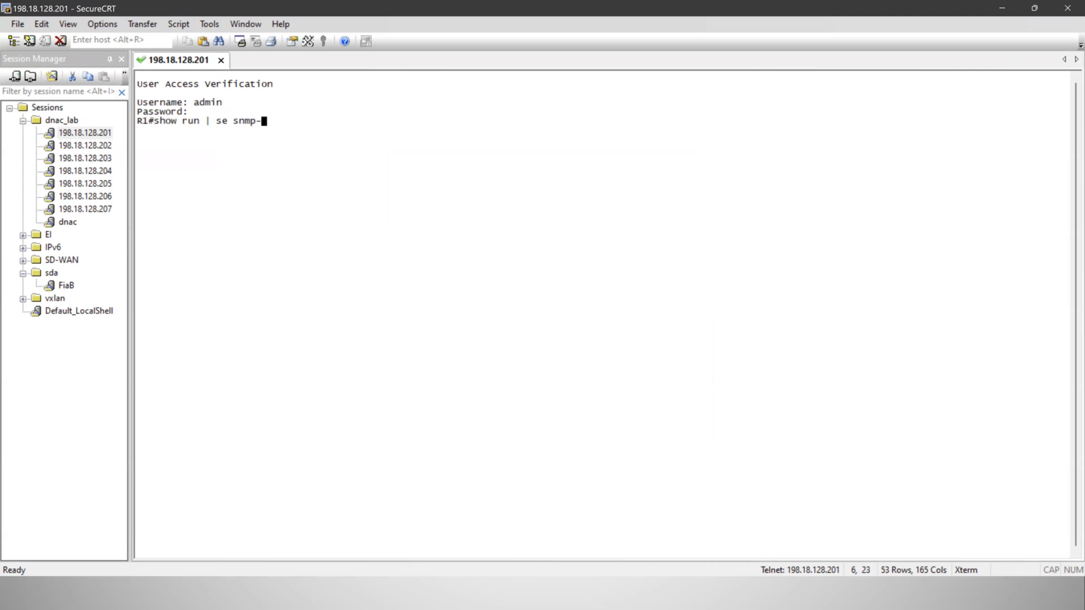
{"action": "key", "text": "Return"}
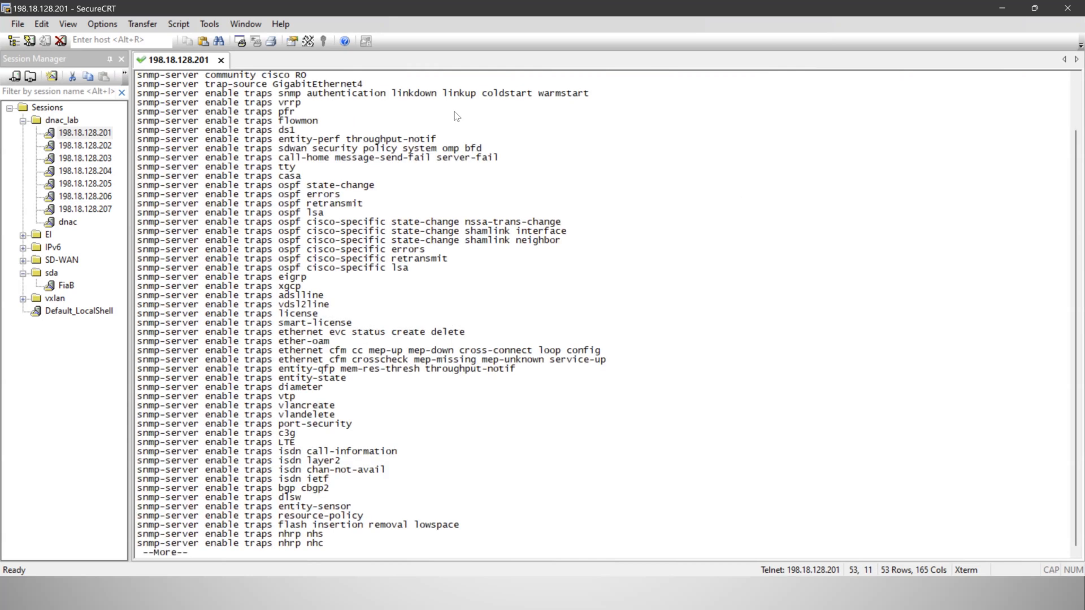
{"action": "scroll", "coordinate": [1067, 87], "scroll_direction": "up", "scroll_amount": 2}
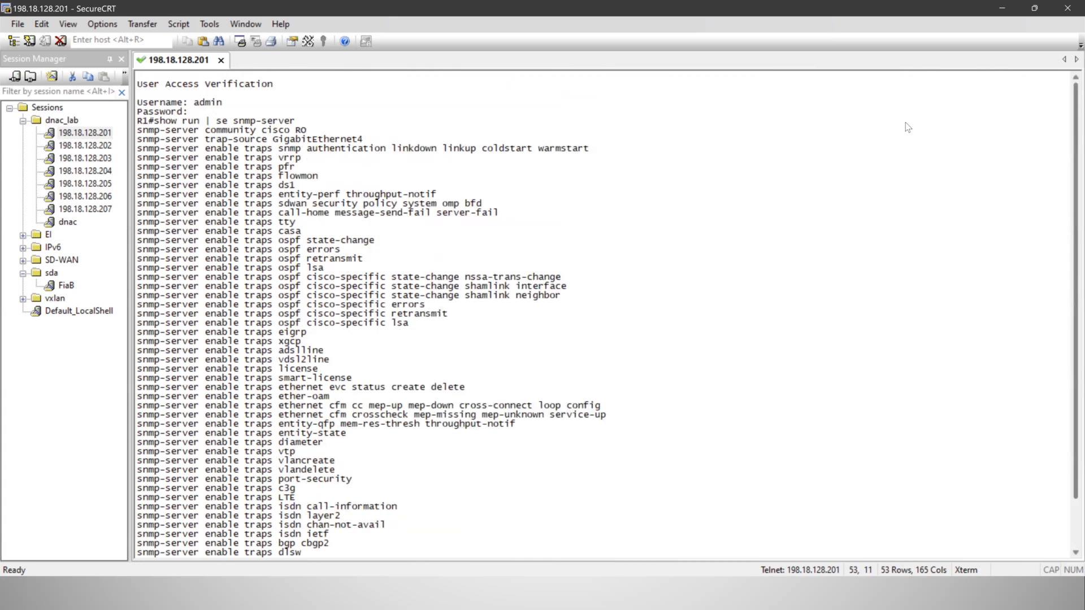
{"action": "left_click_drag", "start_coordinate": [259, 131], "coordinate": [315, 140]}
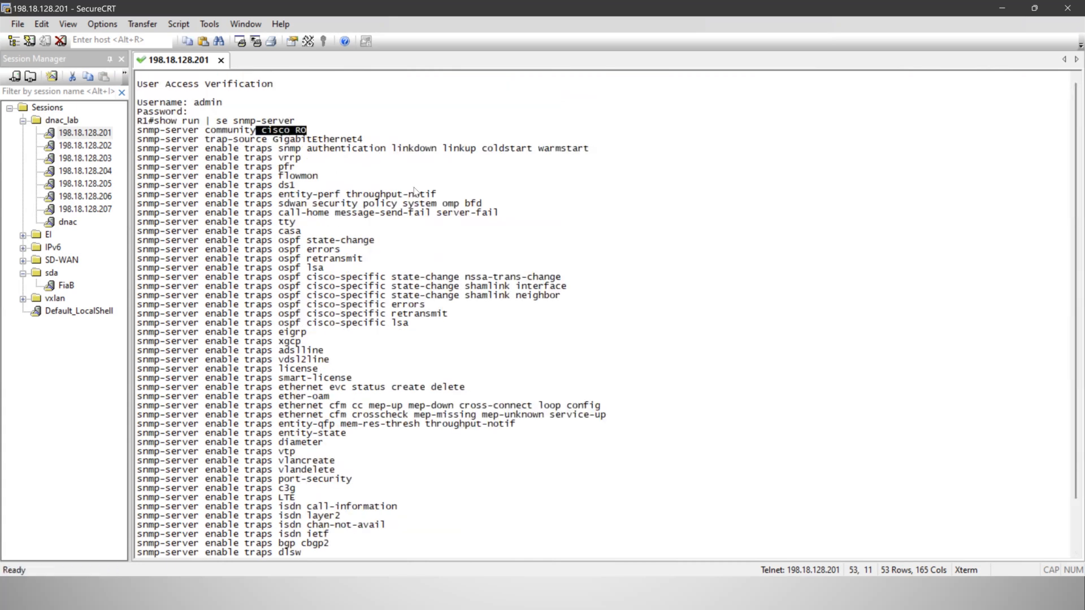
{"action": "scroll", "coordinate": [416, 192], "scroll_direction": "down", "scroll_amount": 3}
{"action": "key", "text": "q"}
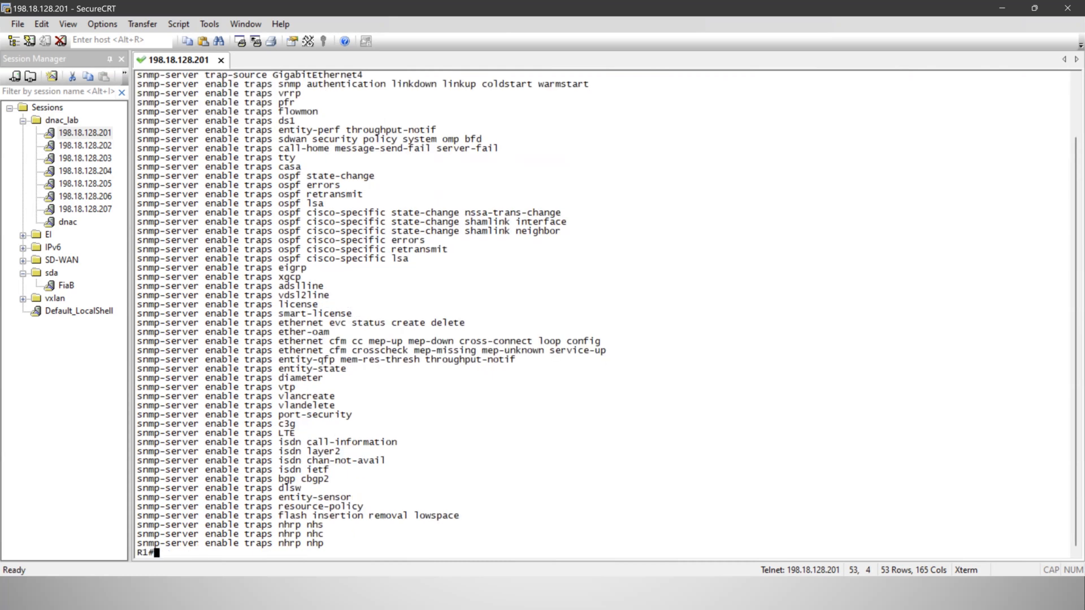
Run "show run | se snmp-server community" on R1 to list only the SNMP community configuration
{"action": "key", "text": "Up"}
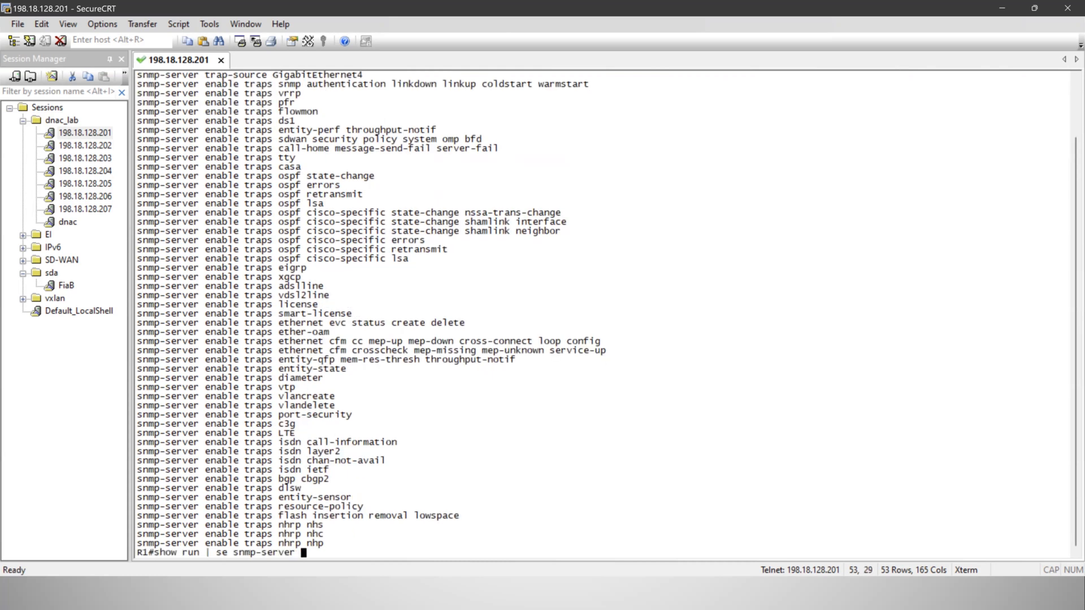
{"action": "type", "text": "community"}
{"action": "key", "text": "Return"}
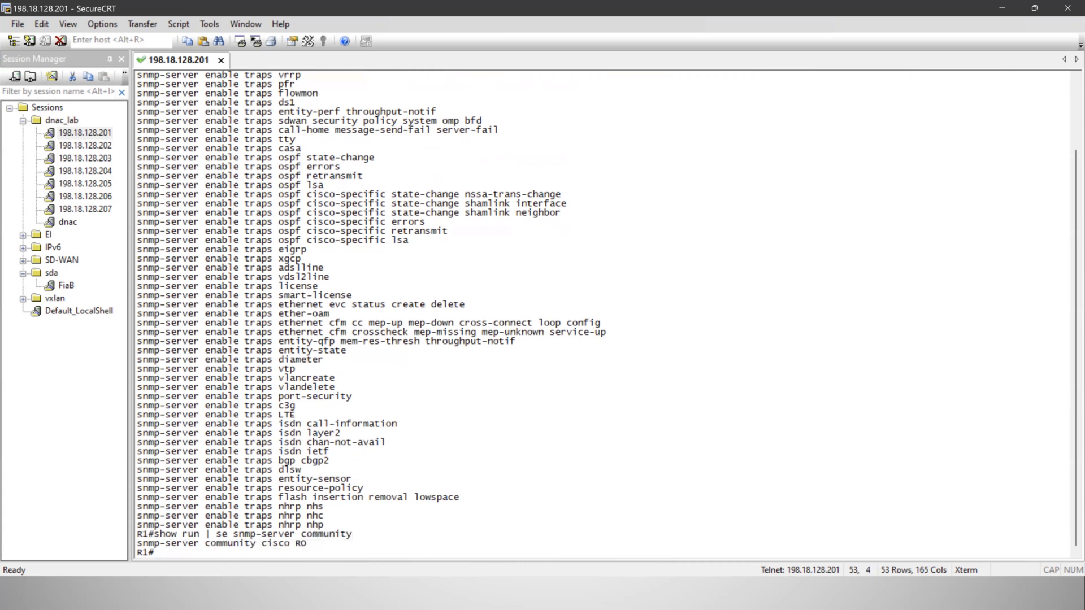
{"action": "key", "text": "Return"}
{"action": "key", "text": "Return"}
{"action": "key", "text": "Return"}
Enter global configuration mode on R1 and configure the existing read-only SNMP community string with RW access
{"action": "type", "text": "conf t"}
{"action": "key", "text": "Return"}
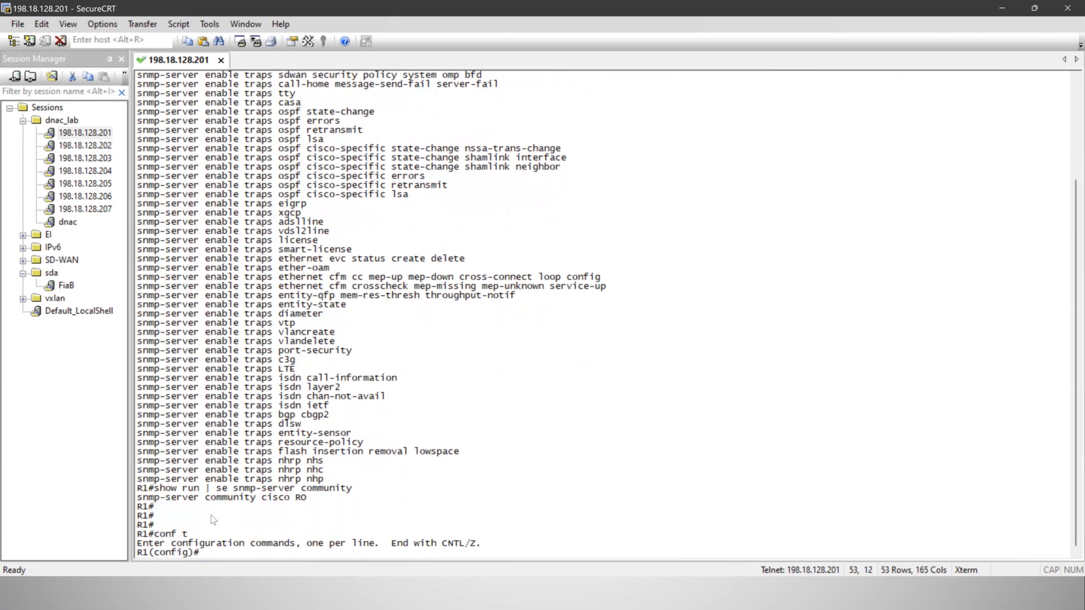
{"action": "left_click_drag", "start_coordinate": [141, 502], "coordinate": [256, 501]}
{"action": "right_click", "coordinate": [256, 501]}
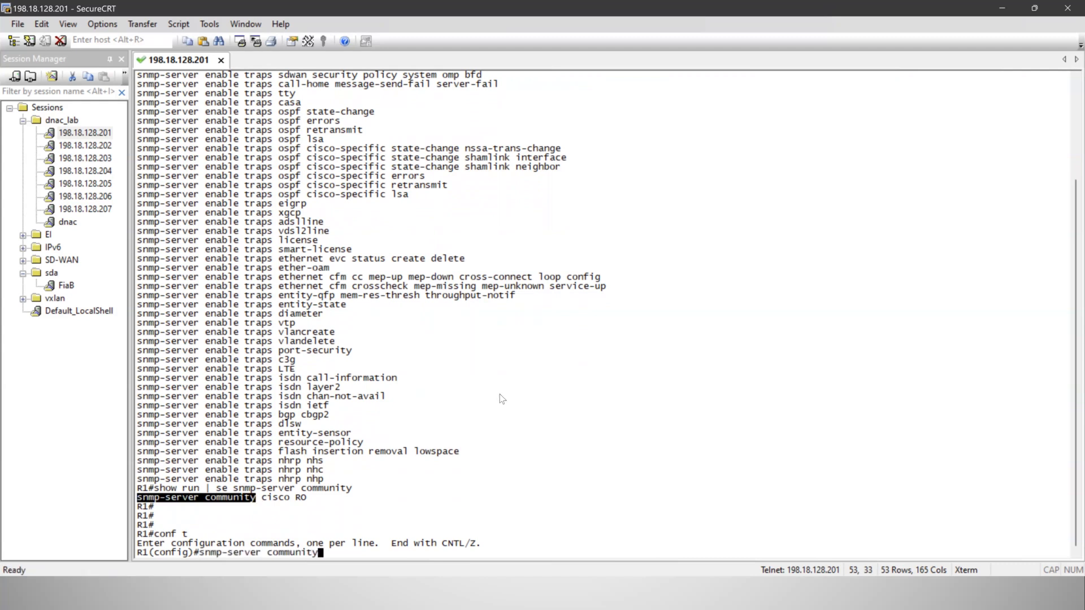
{"action": "type", "text": "cisco r"}
{"action": "key", "text": "BackSpace"}
{"action": "type", "text": "RW"}
{"action": "key", "text": "Return"}
{"action": "key", "text": "Return"}
{"action": "key", "text": "Return"}
{"action": "key", "text": "Return"}
{"action": "key", "text": "Return"}
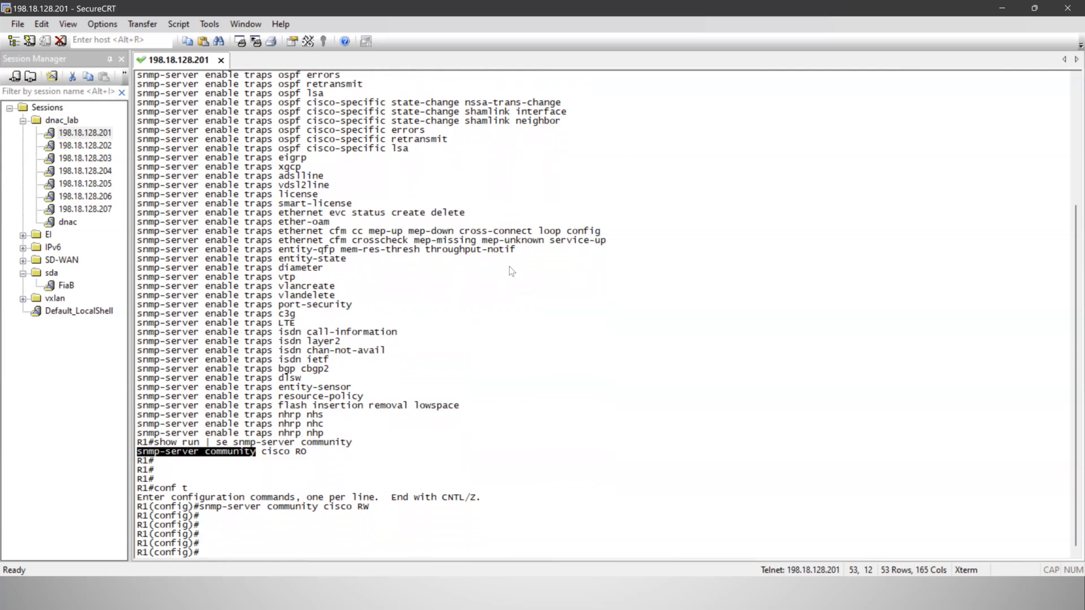
Examine the snmp-server trap lines and the SNMP community line in R1's configuration output
{"action": "left_click_drag", "start_coordinate": [266, 452], "coordinate": [289, 452]}
{"action": "left_click", "coordinate": [336, 513]}
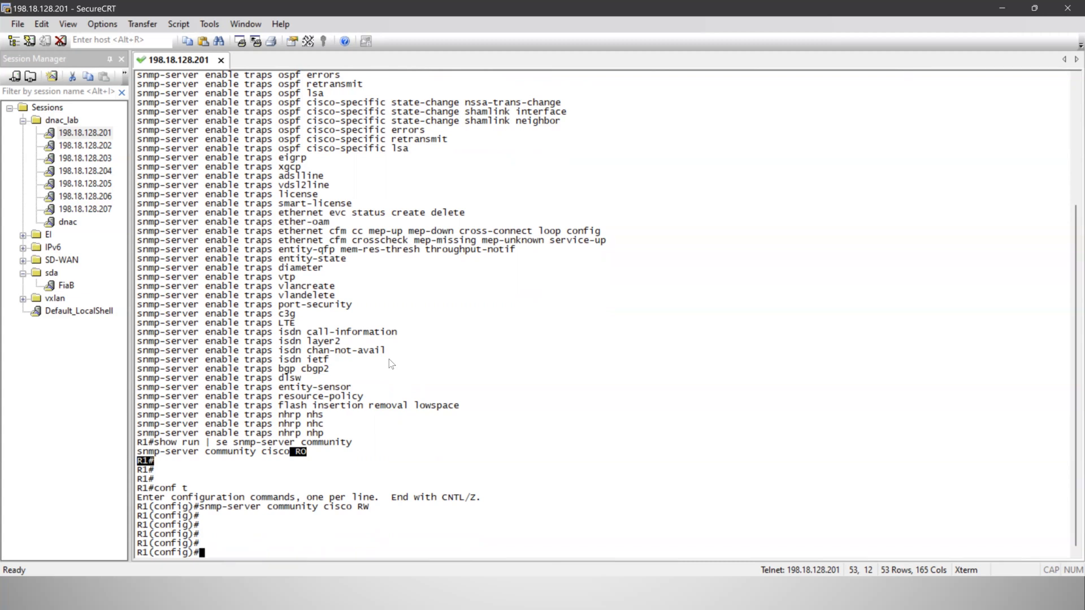
{"action": "left_click_drag", "start_coordinate": [197, 258], "coordinate": [171, 130]}
{"action": "left_click_drag", "start_coordinate": [293, 342], "coordinate": [323, 435]}
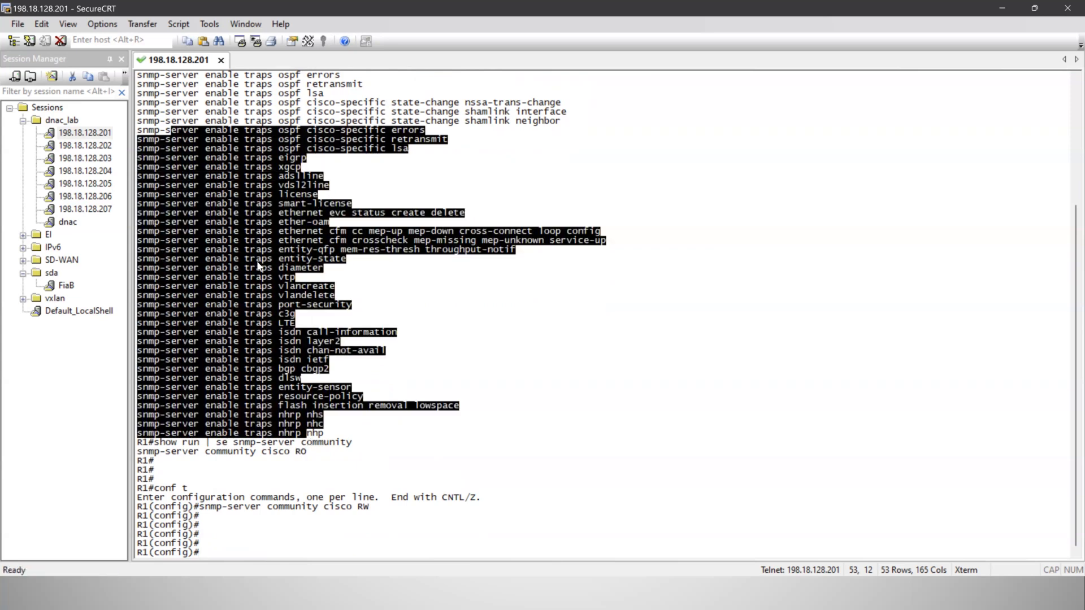
{"action": "scroll", "coordinate": [163, 110], "scroll_direction": "up", "scroll_amount": 5}
{"action": "left_click_drag", "start_coordinate": [152, 101], "coordinate": [323, 388]}
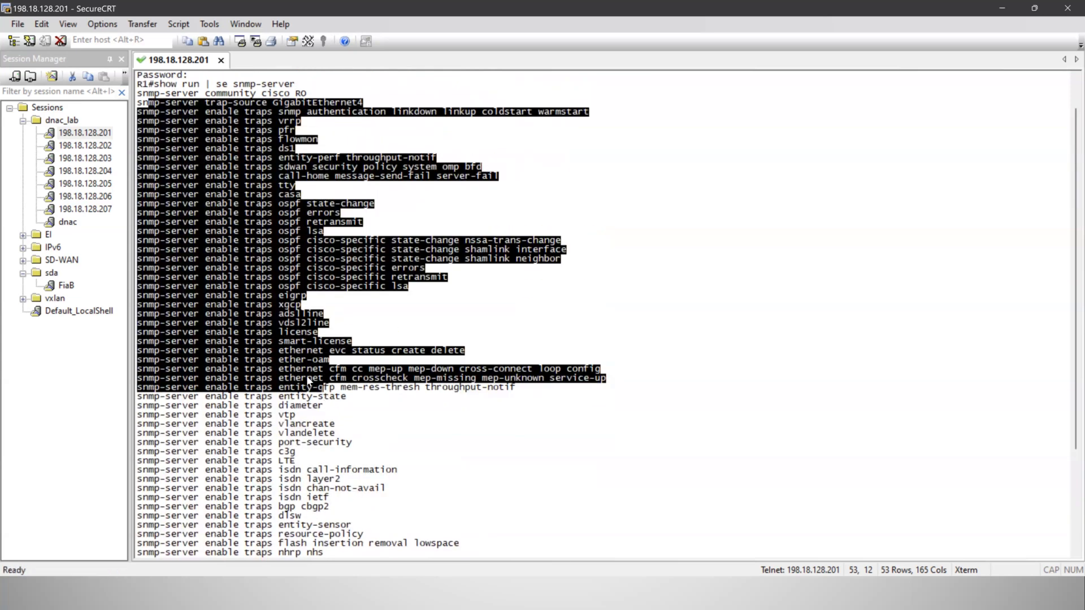
{"action": "scroll", "coordinate": [306, 373], "scroll_direction": "down", "scroll_amount": 5}
{"action": "left_click_drag", "start_coordinate": [275, 429], "coordinate": [227, 219]}
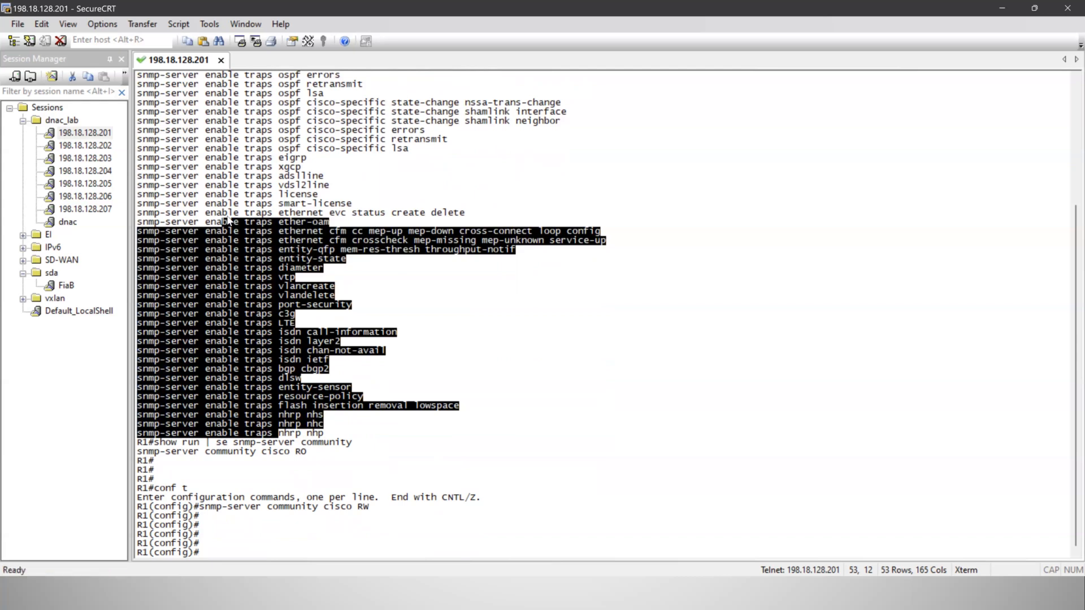
{"action": "left_click", "coordinate": [231, 208]}
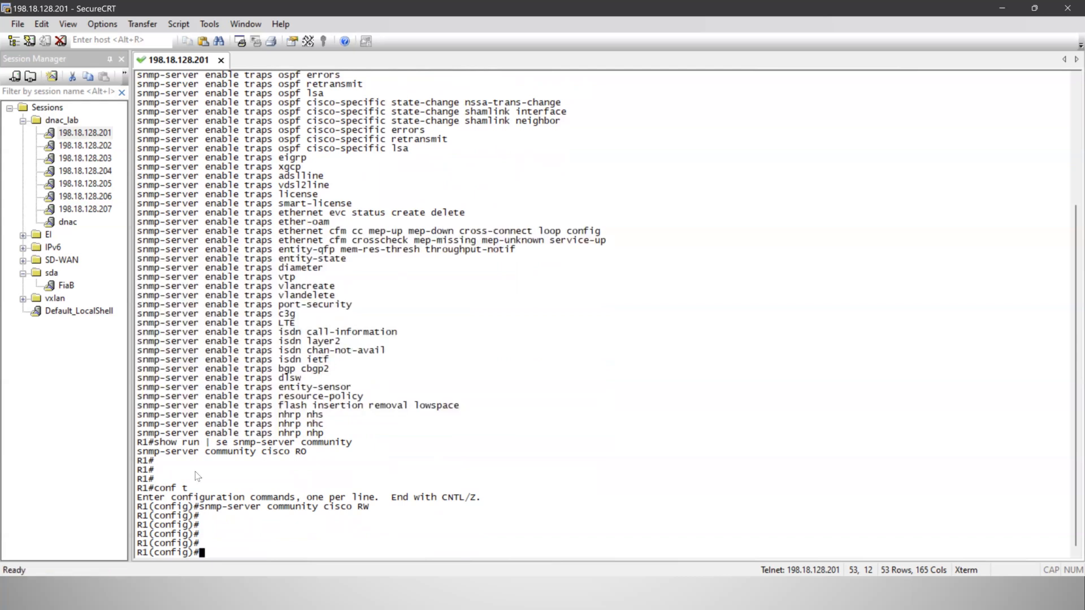
{"action": "left_click_drag", "start_coordinate": [184, 452], "coordinate": [344, 451]}
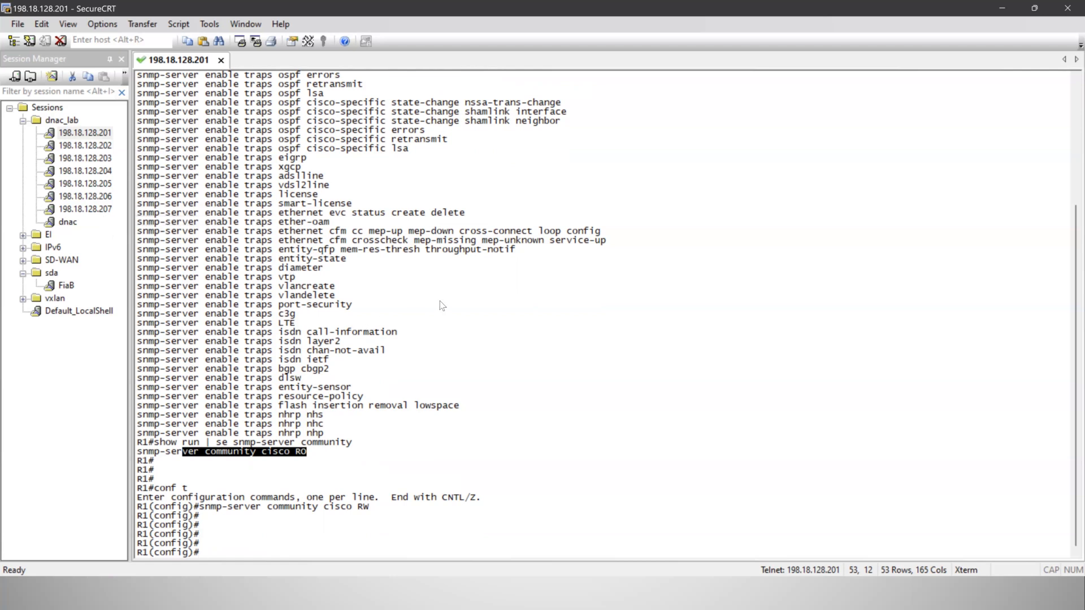
Switch to the 198.18.133.198 remote desktop session and show the Cisco DNA Center browser page in full screen
{"action": "key", "text": "super"}
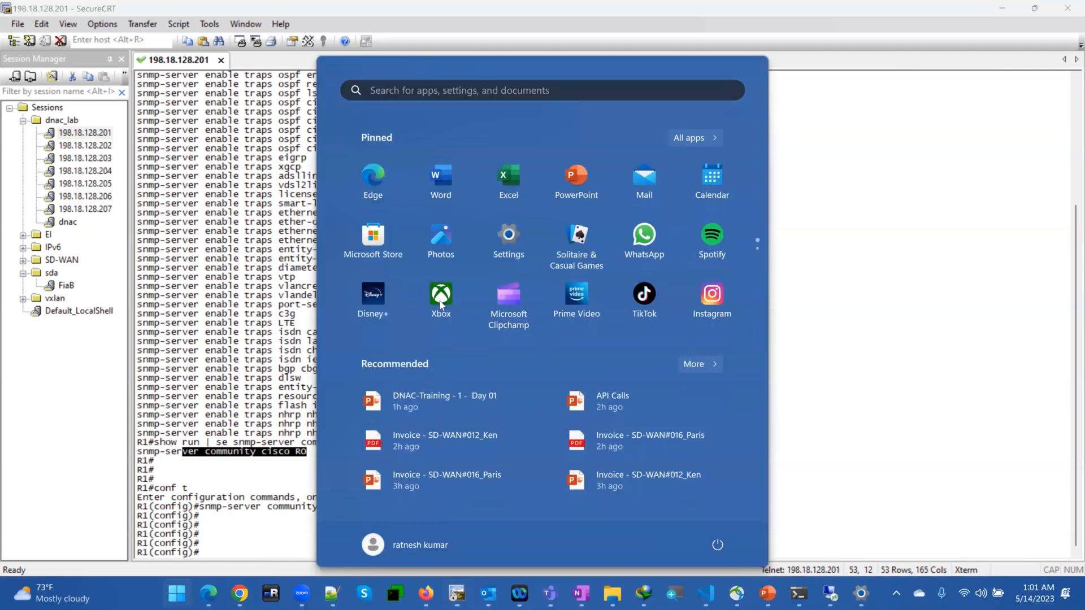
{"action": "mouse_move", "coordinate": [835, 597]}
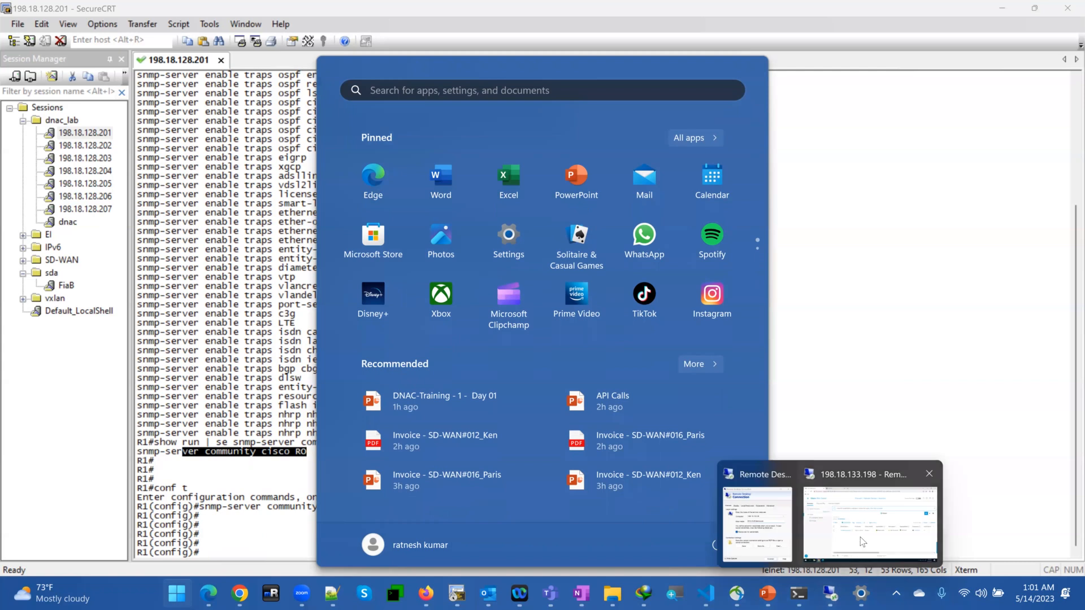
{"action": "left_click", "coordinate": [870, 523]}
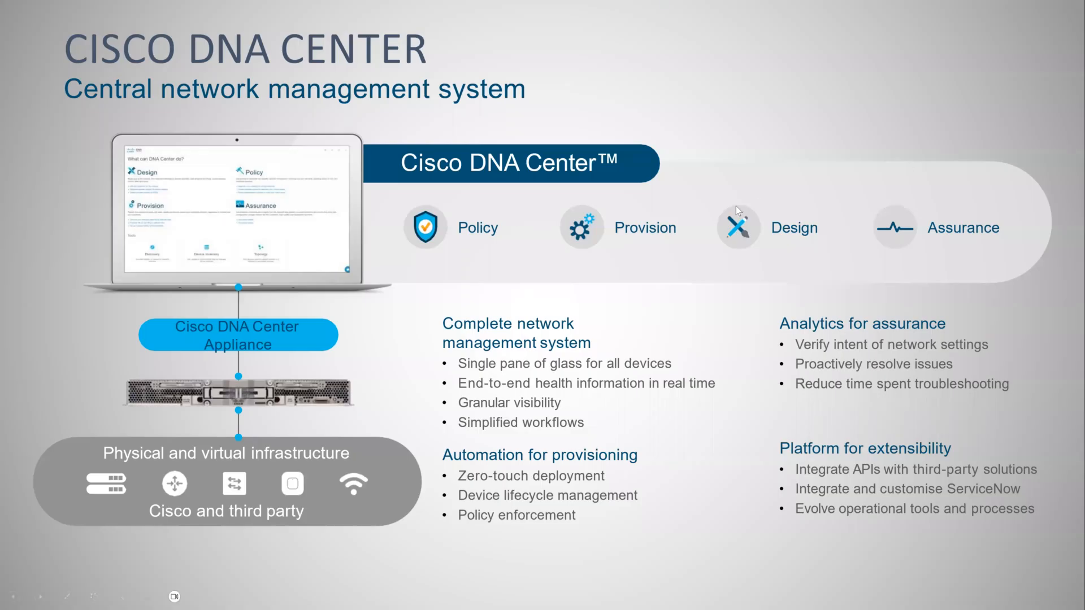
{"action": "key", "text": "super"}
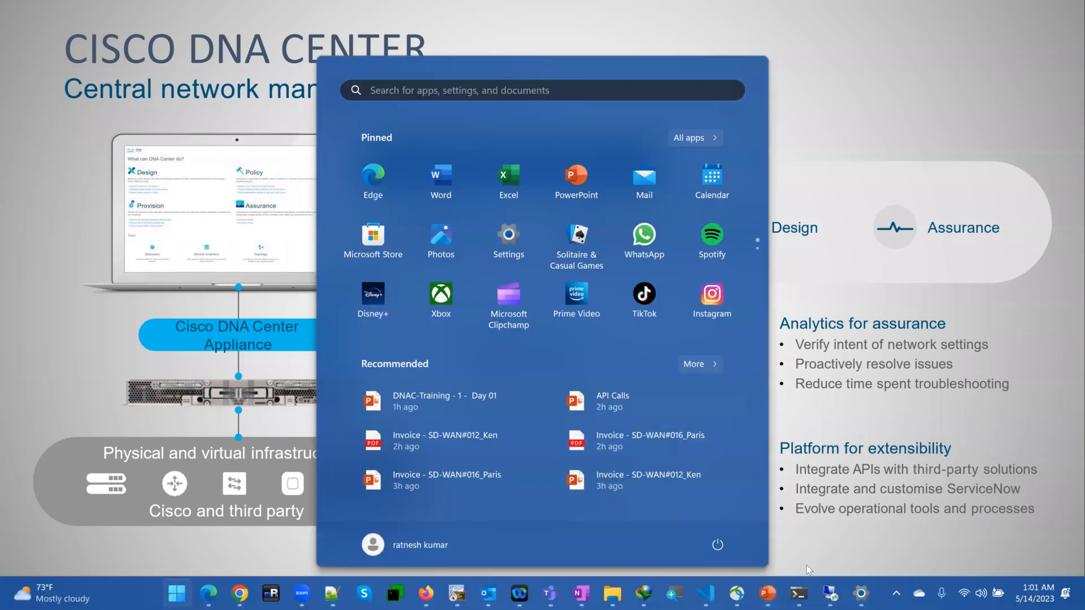
{"action": "mouse_move", "coordinate": [831, 590]}
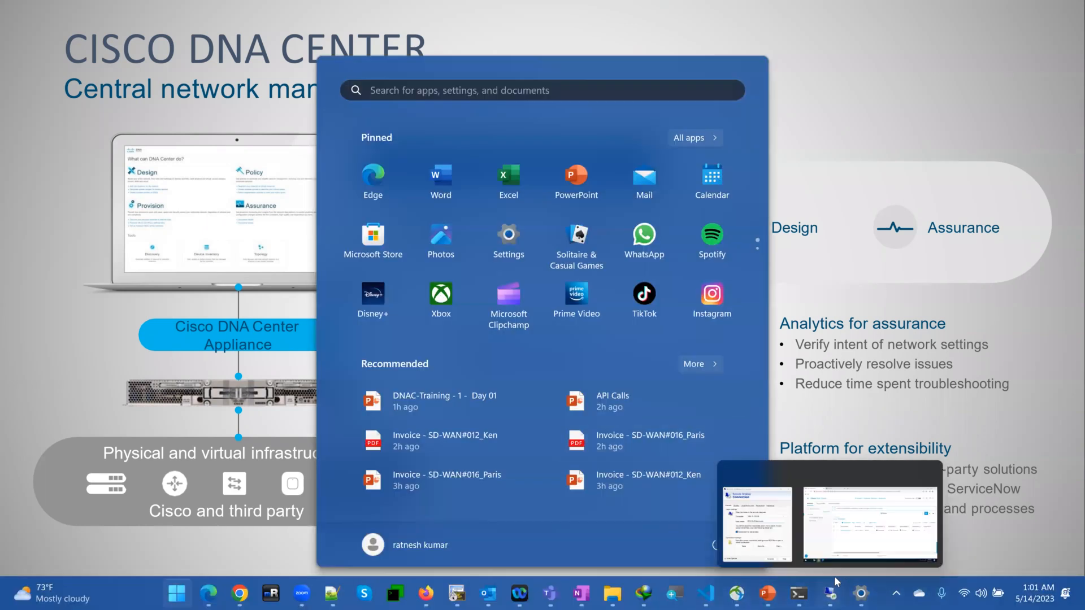
{"action": "left_click", "coordinate": [861, 544]}
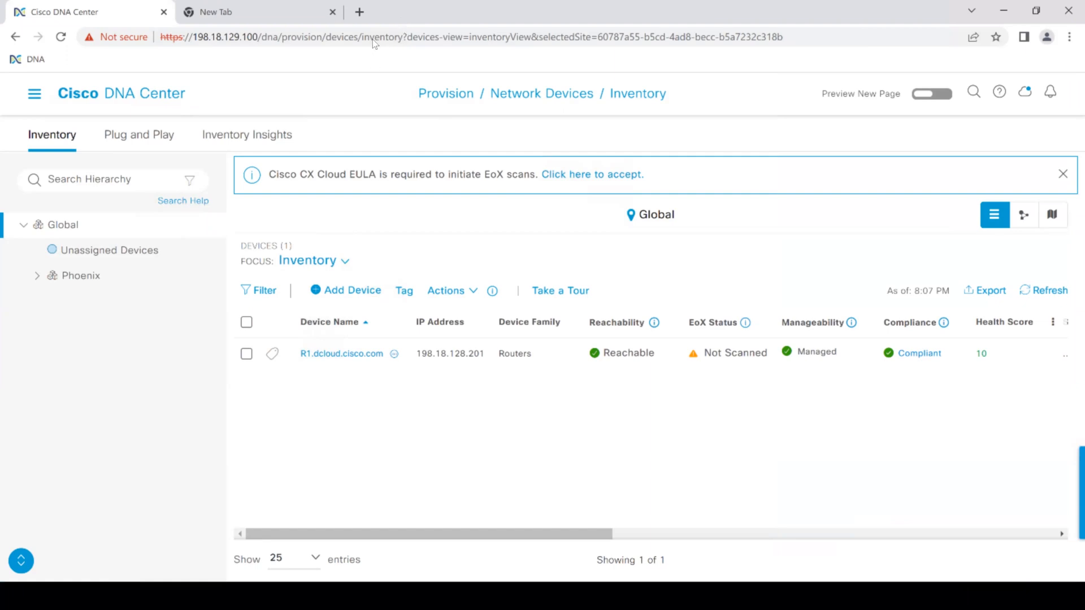
{"action": "key", "text": "F11"}
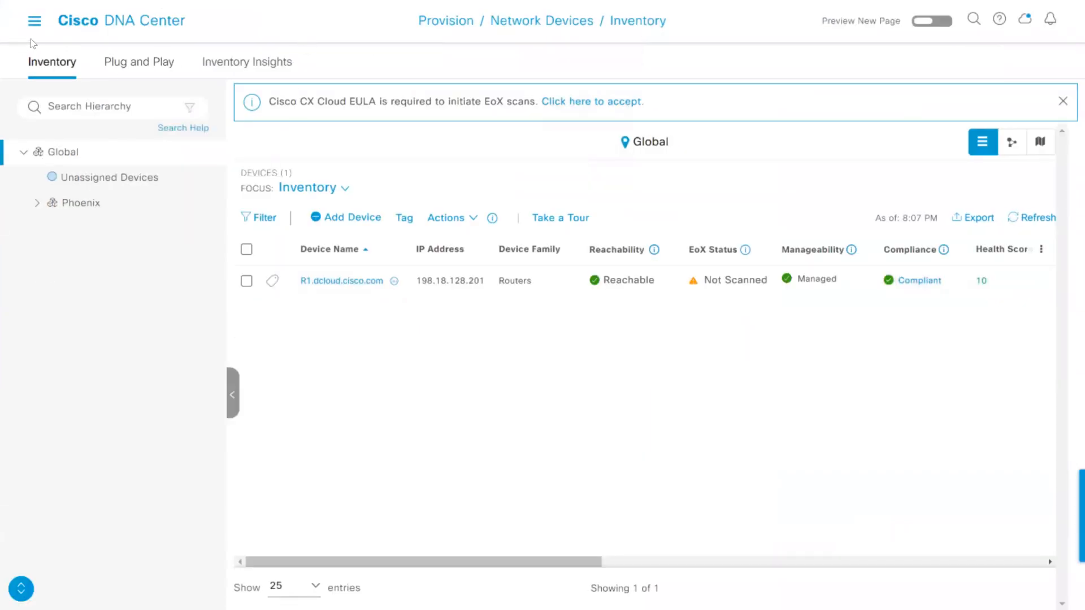
Open the Network Hierarchy page of the Design section
{"action": "left_click", "coordinate": [36, 23]}
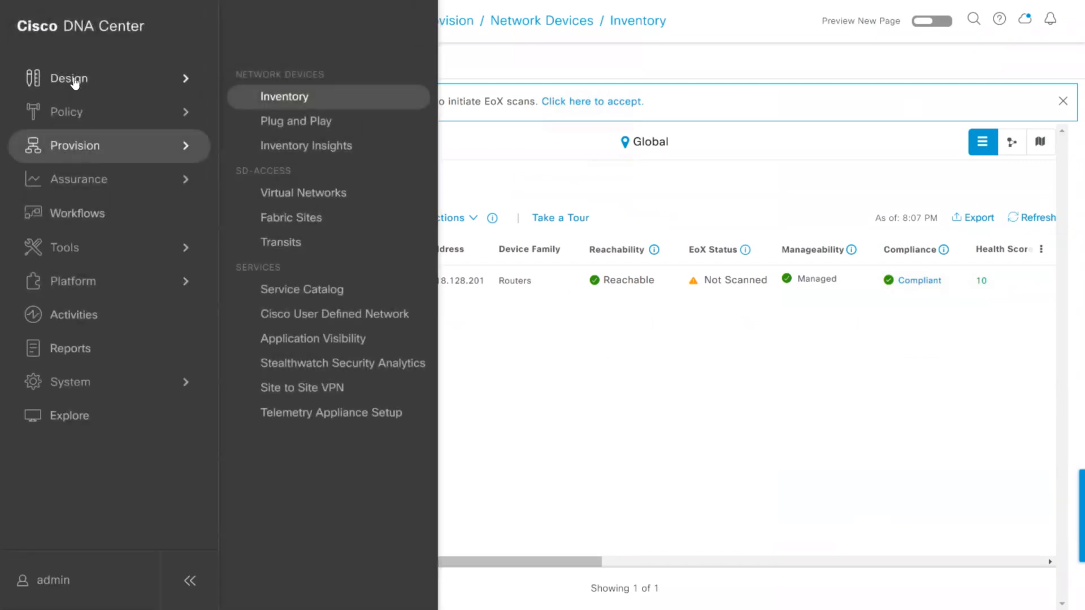
{"action": "mouse_move", "coordinate": [73, 82]}
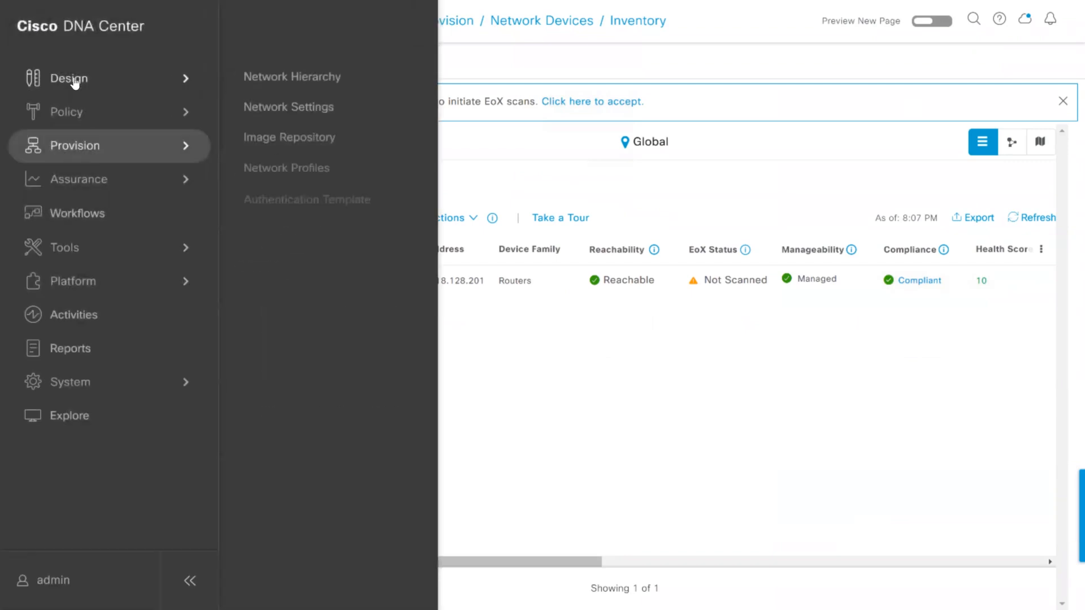
{"action": "left_click", "coordinate": [284, 78]}
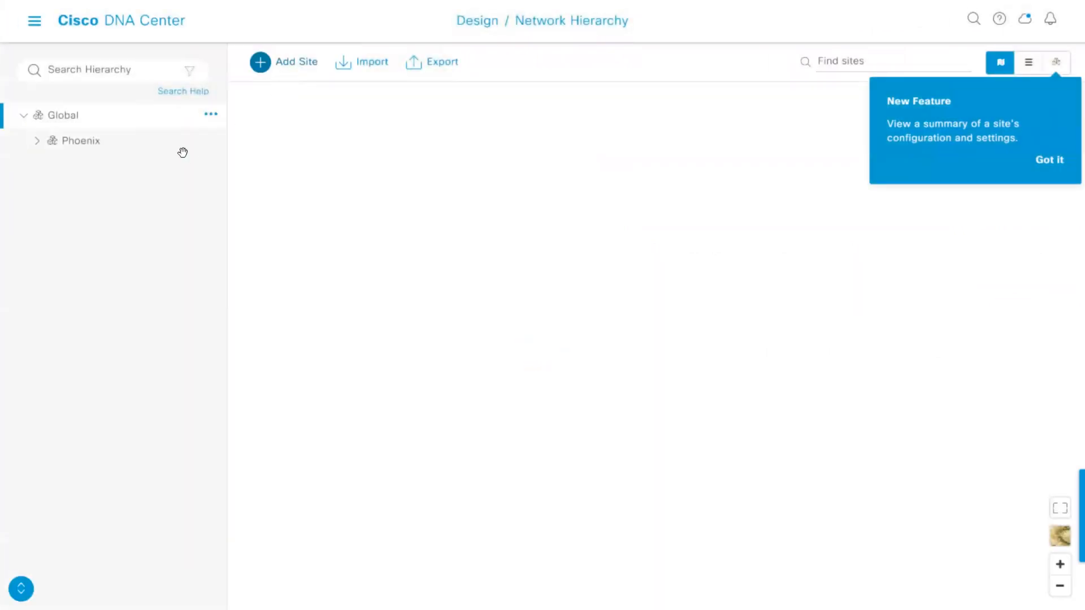
Examine the site actions available for Global and the sites under Phoenix, including TheDogPark building, and collapse Phoenix again
{"action": "left_click", "coordinate": [211, 141]}
{"action": "left_click", "coordinate": [209, 116]}
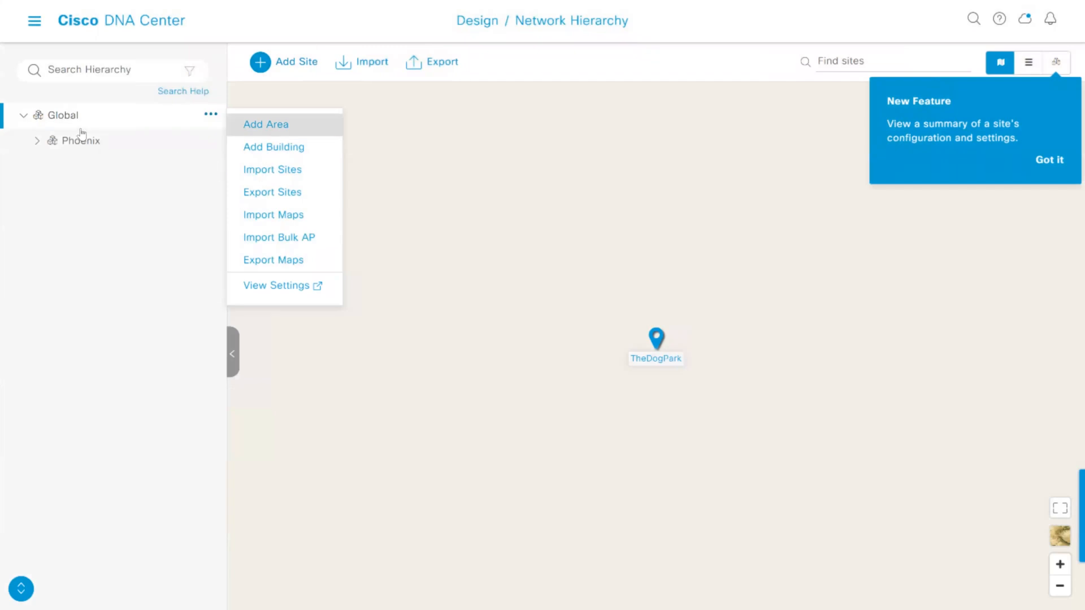
{"action": "left_click", "coordinate": [38, 142]}
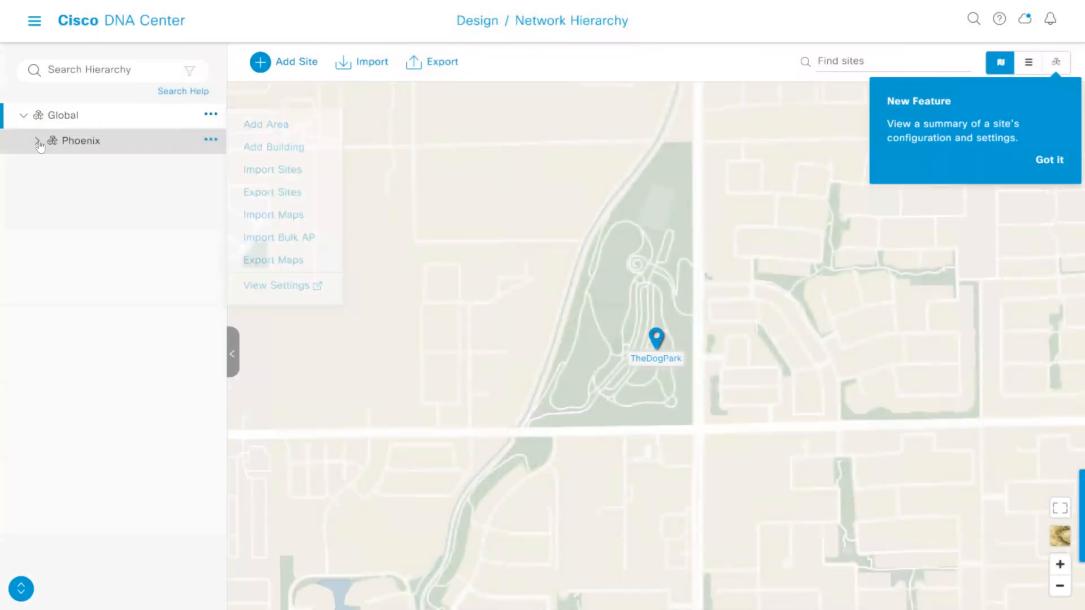
{"action": "left_click", "coordinate": [95, 145]}
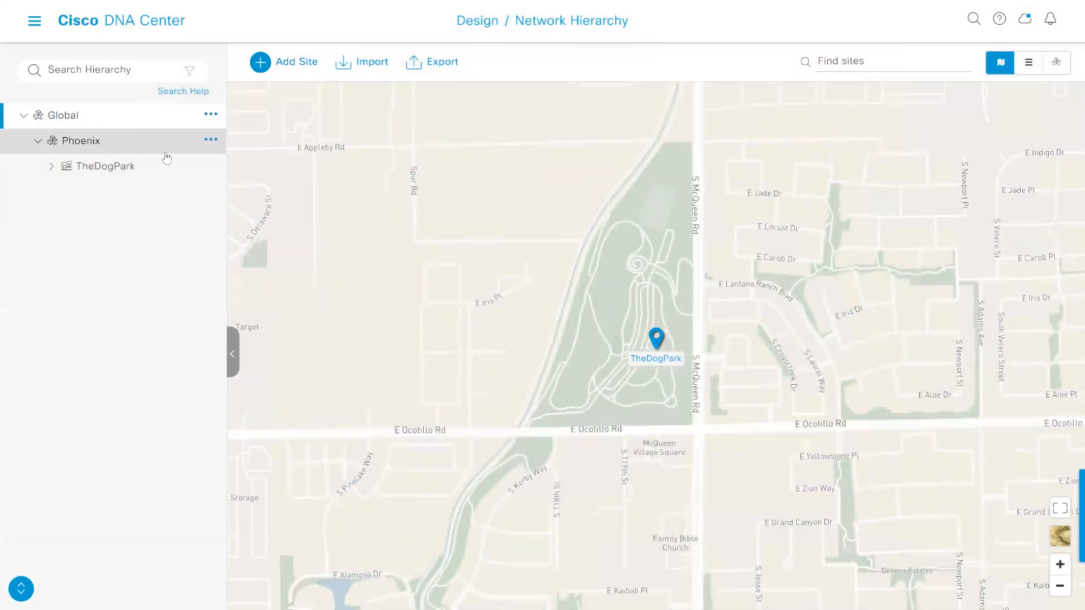
{"action": "left_click", "coordinate": [51, 167]}
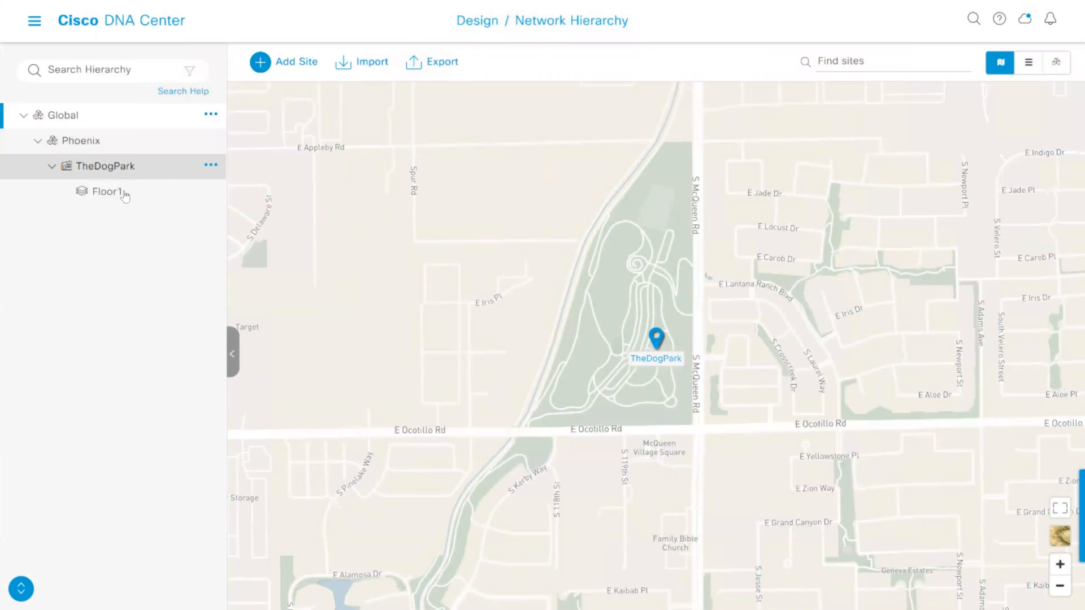
{"action": "left_click", "coordinate": [37, 141]}
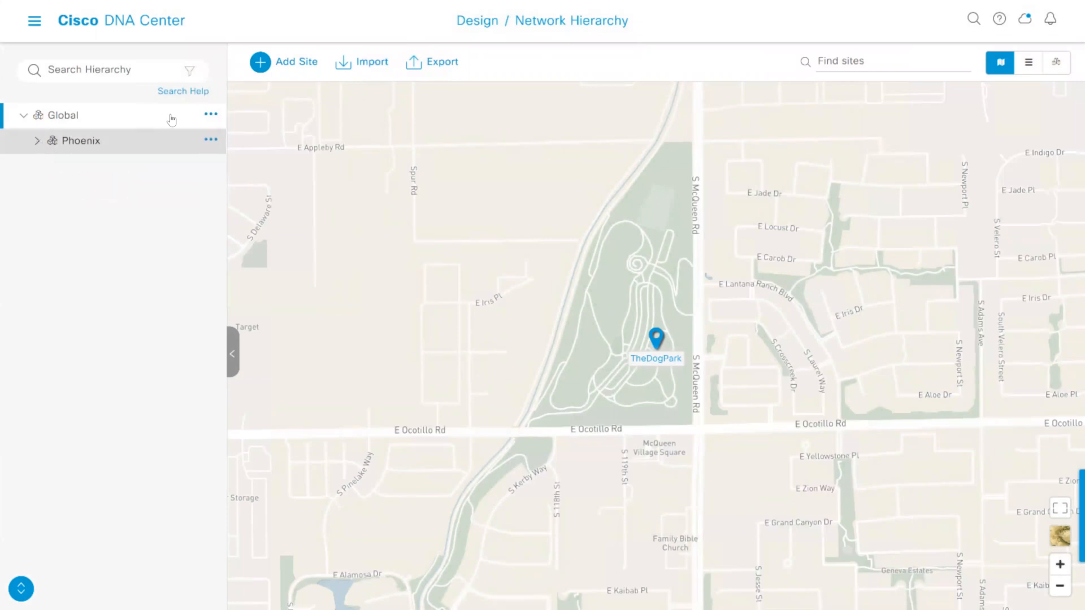
{"action": "left_click", "coordinate": [210, 116]}
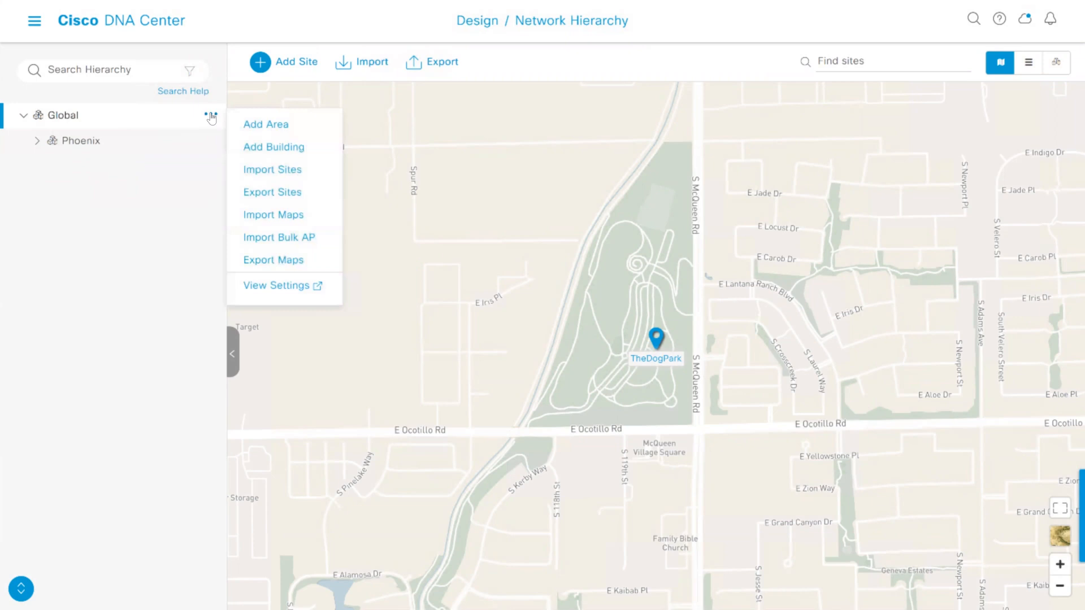
{"action": "left_click", "coordinate": [266, 125]}
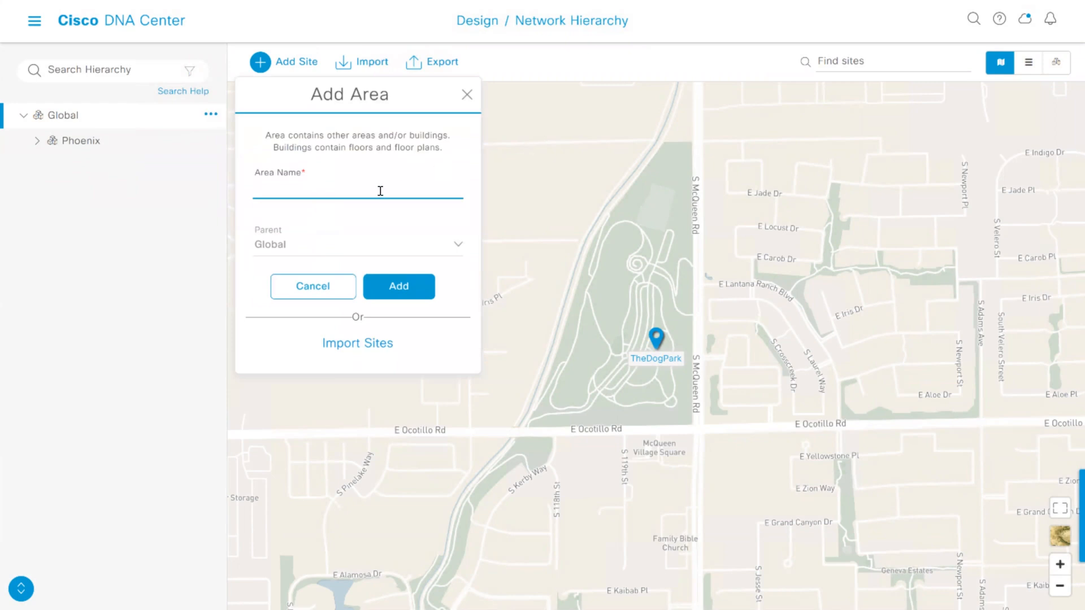
{"action": "left_click", "coordinate": [467, 95]}
Examine the options for adding sites under Global and the options for importing sites, maps and bulk APs
{"action": "left_click", "coordinate": [211, 115]}
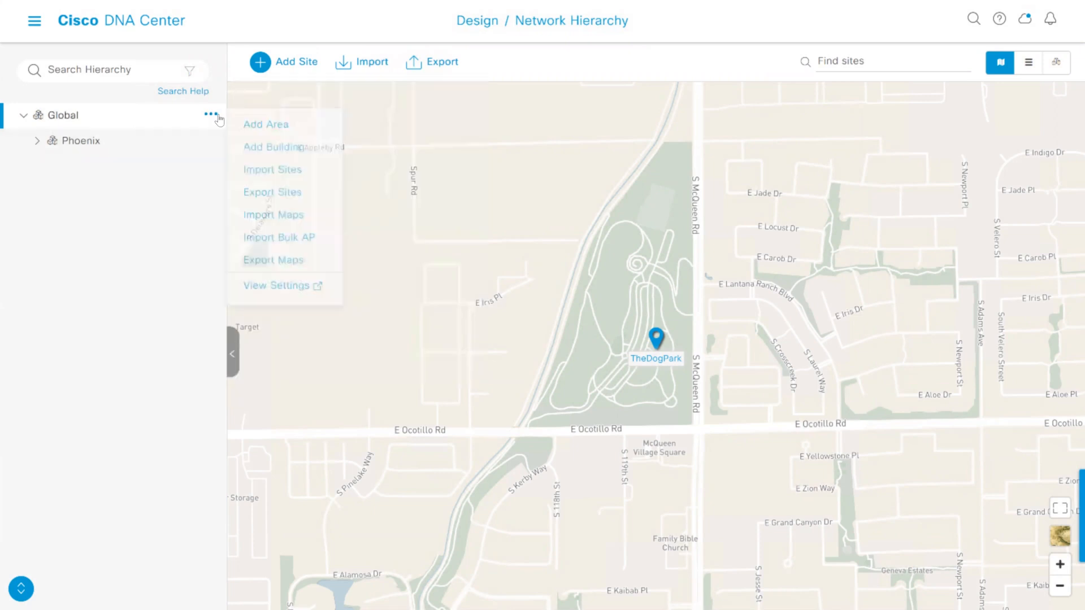
{"action": "left_click", "coordinate": [262, 65]}
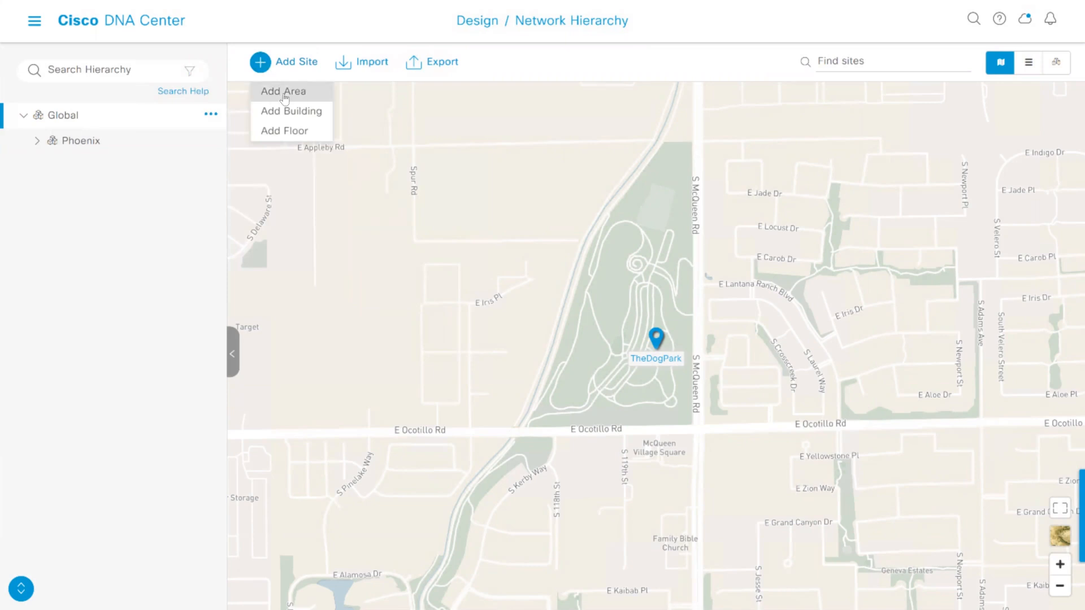
{"action": "left_click", "coordinate": [212, 117]}
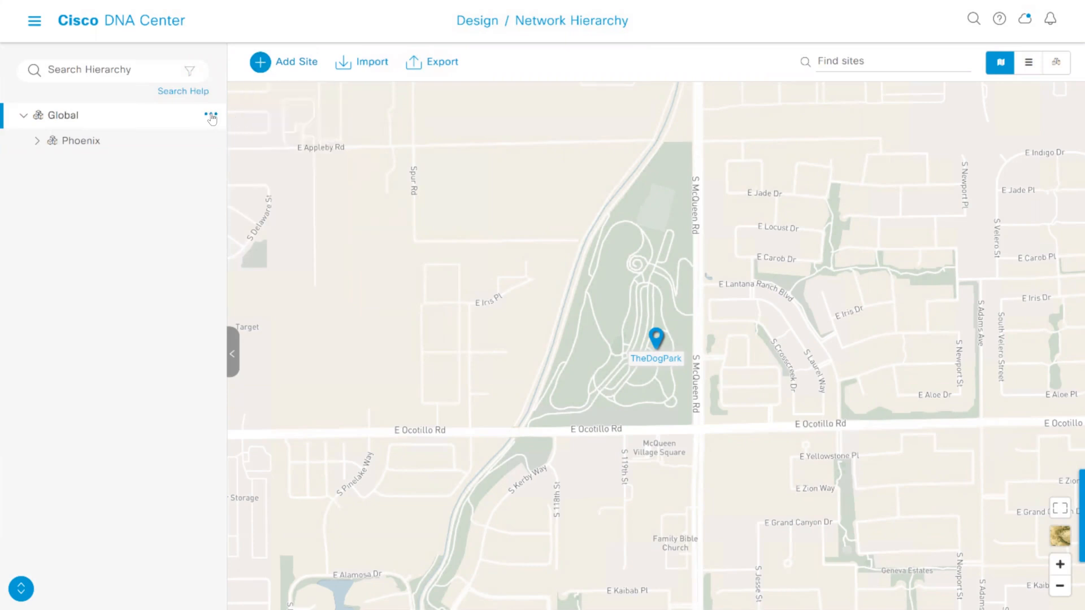
{"action": "left_click", "coordinate": [212, 117]}
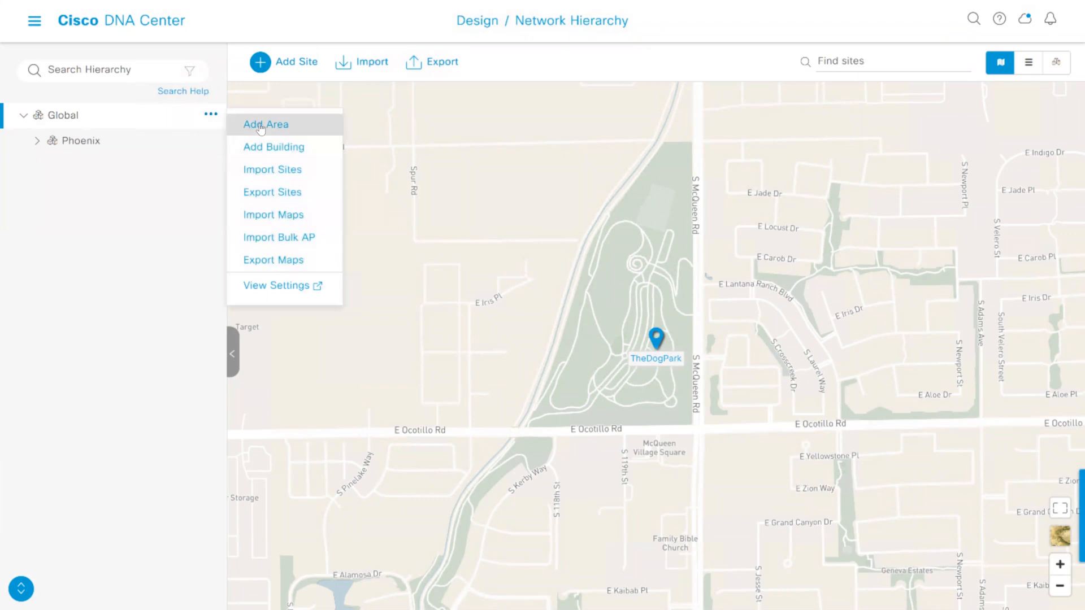
{"action": "left_click", "coordinate": [168, 166]}
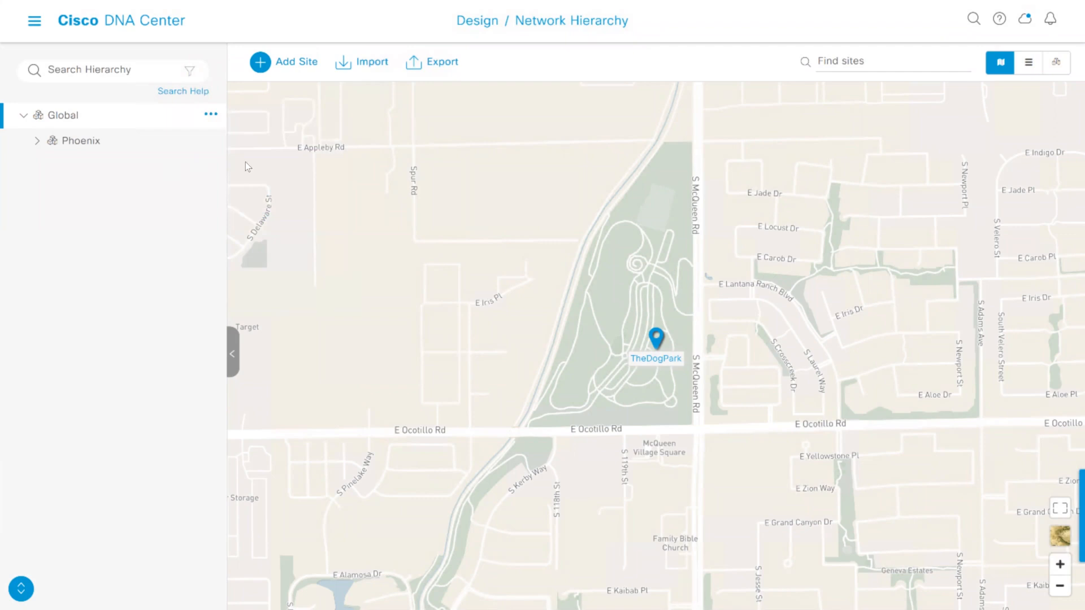
{"action": "left_click", "coordinate": [347, 67]}
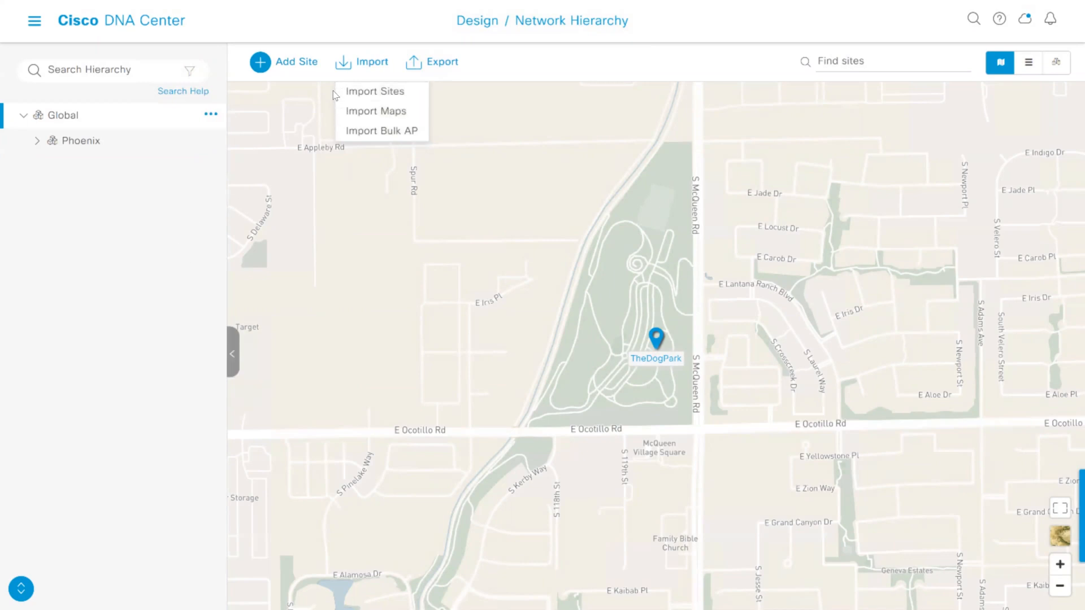
Examine the Global hierarchy as a site list and as a settings overview, and return to the map view
{"action": "left_click", "coordinate": [1028, 64]}
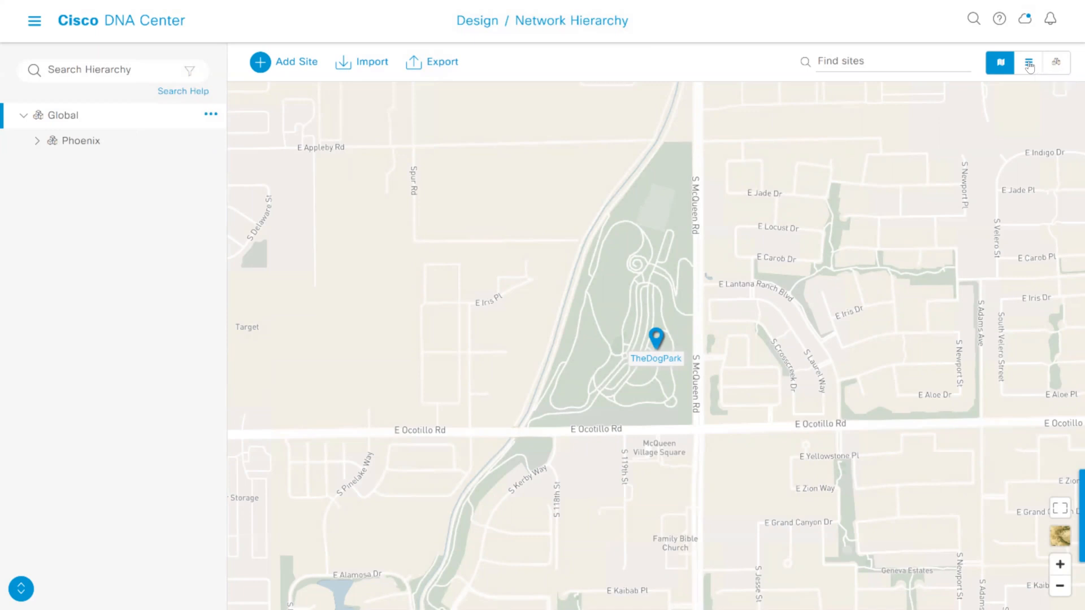
{"action": "left_click", "coordinate": [1030, 65]}
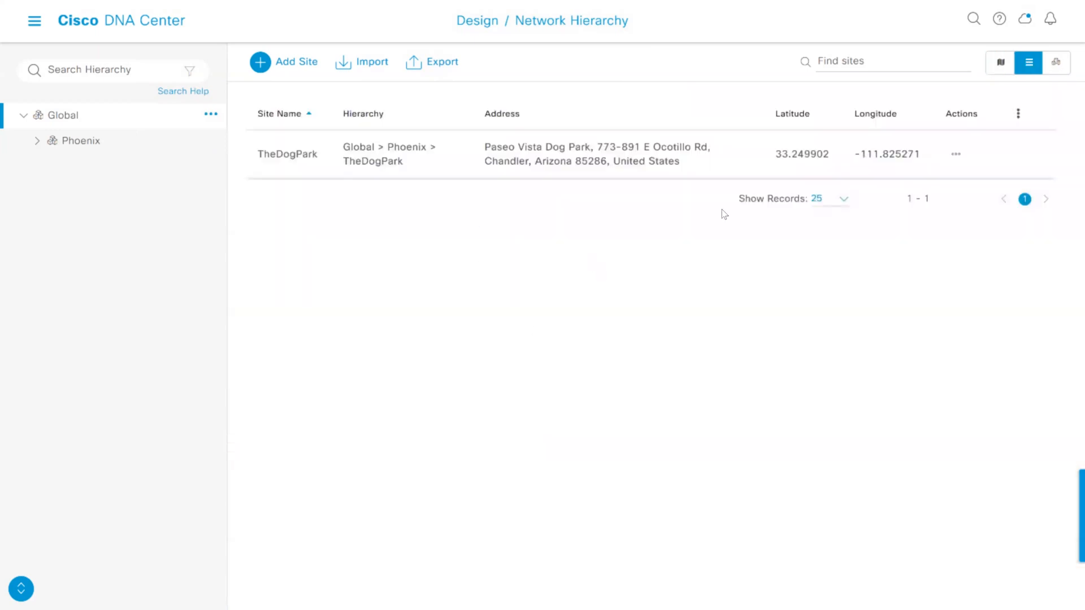
{"action": "left_click", "coordinate": [1057, 64]}
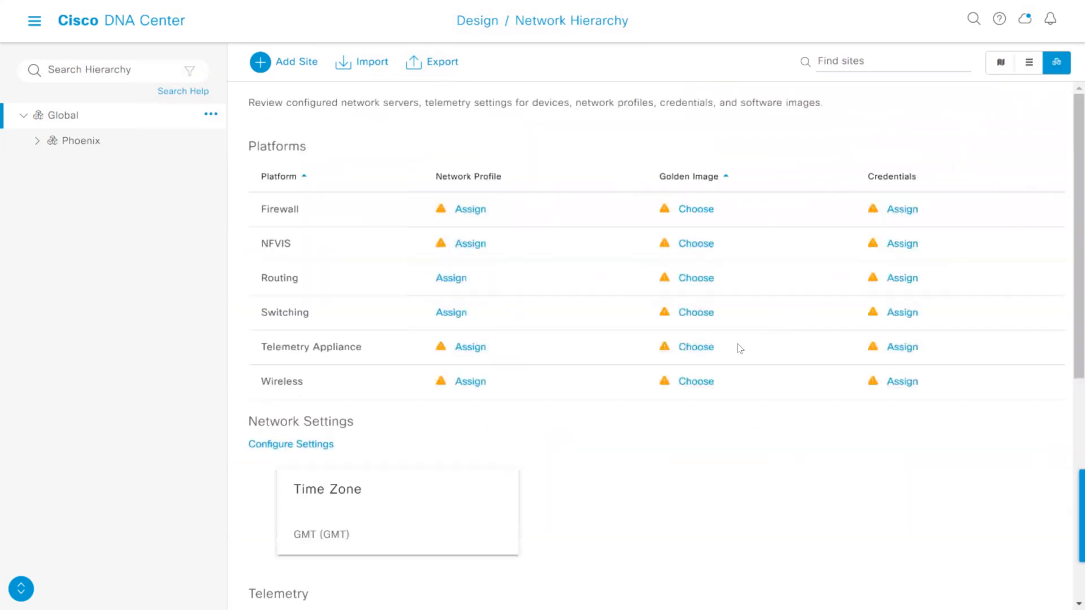
{"action": "left_click", "coordinate": [1002, 66]}
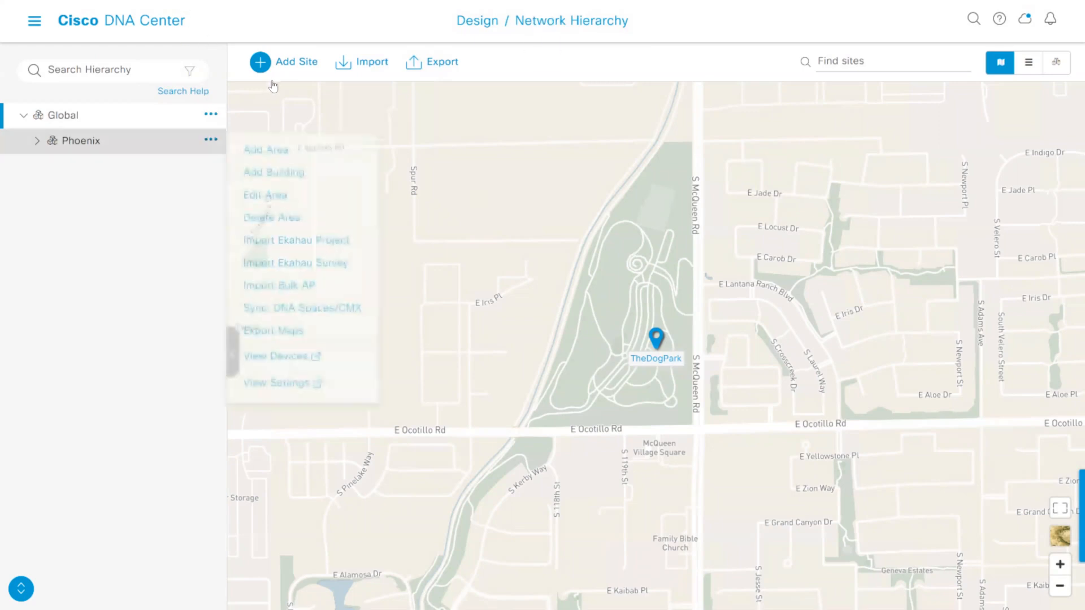
Add a new area named USA with Global as its parent
{"action": "left_click", "coordinate": [210, 115]}
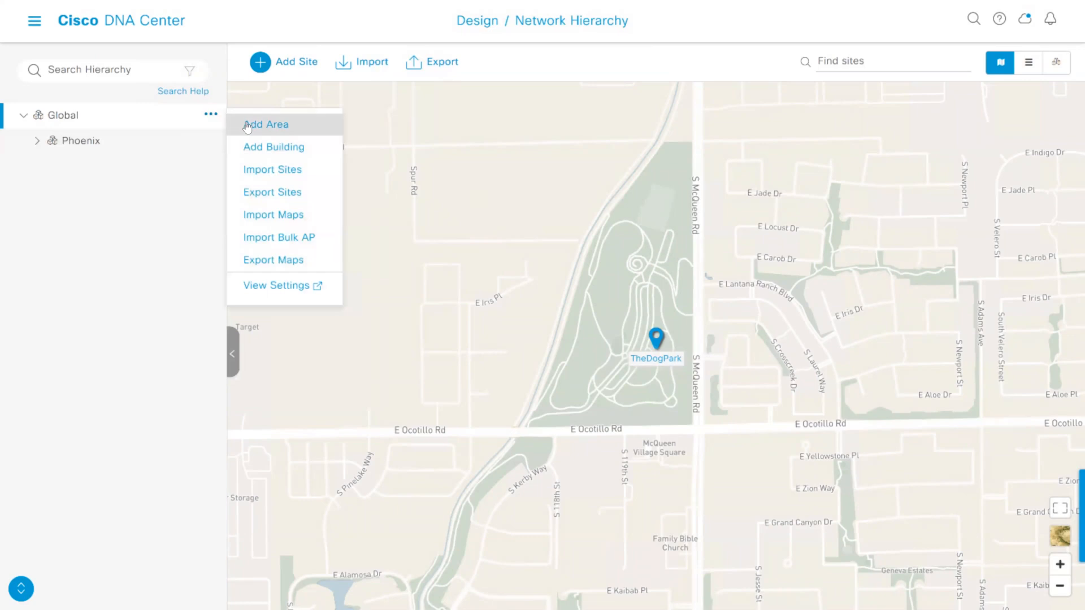
{"action": "left_click", "coordinate": [247, 126]}
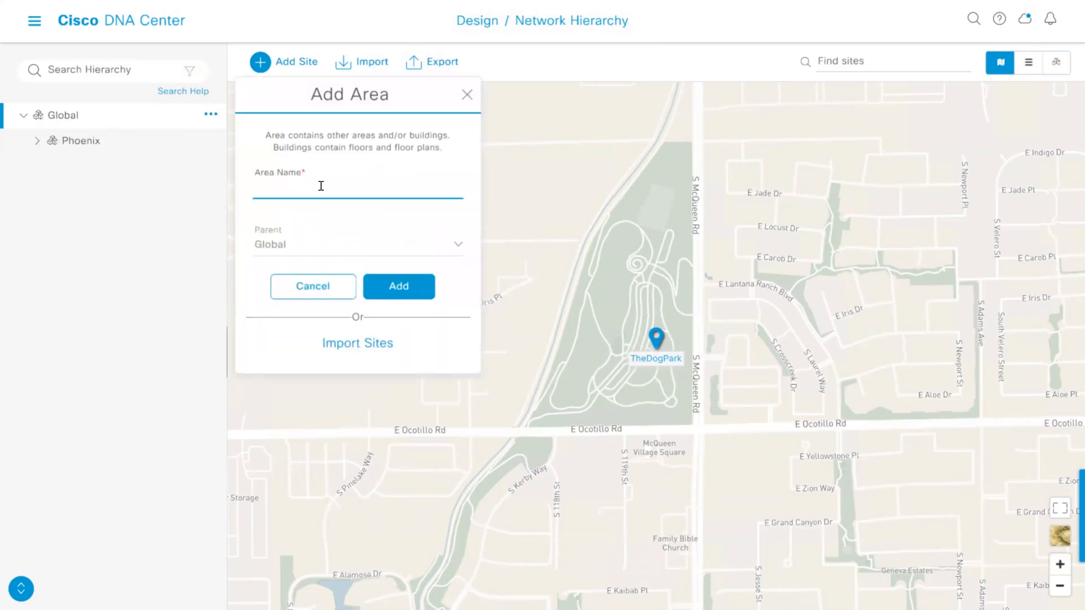
{"action": "type", "text": "USA"}
{"action": "left_click", "coordinate": [399, 286]}
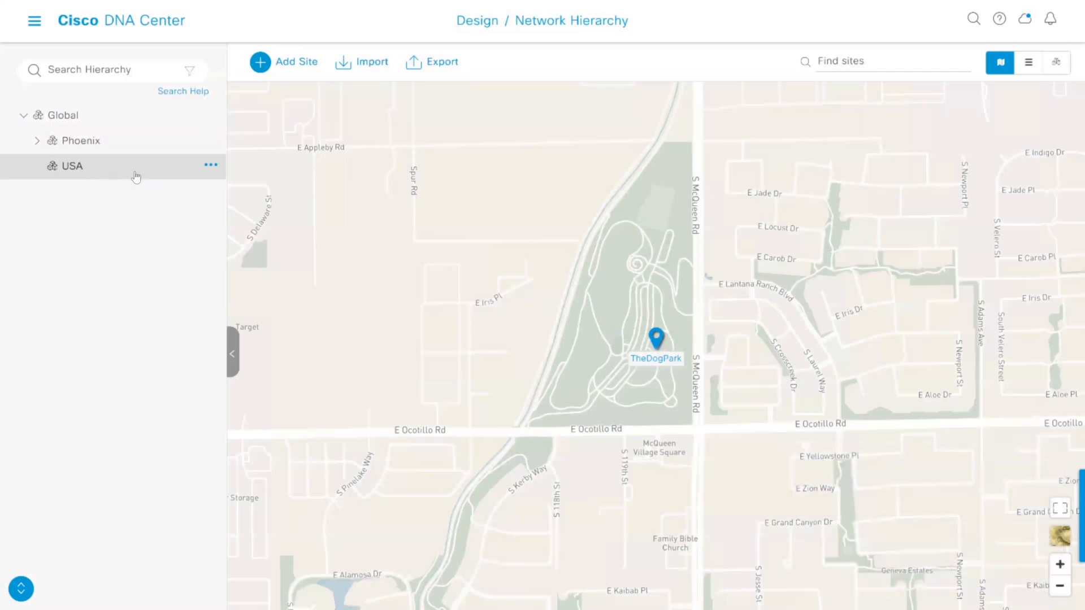
Add a new area named NY with USA as its parent
{"action": "left_click", "coordinate": [211, 165]}
{"action": "left_click", "coordinate": [208, 165]}
{"action": "left_click", "coordinate": [209, 165]}
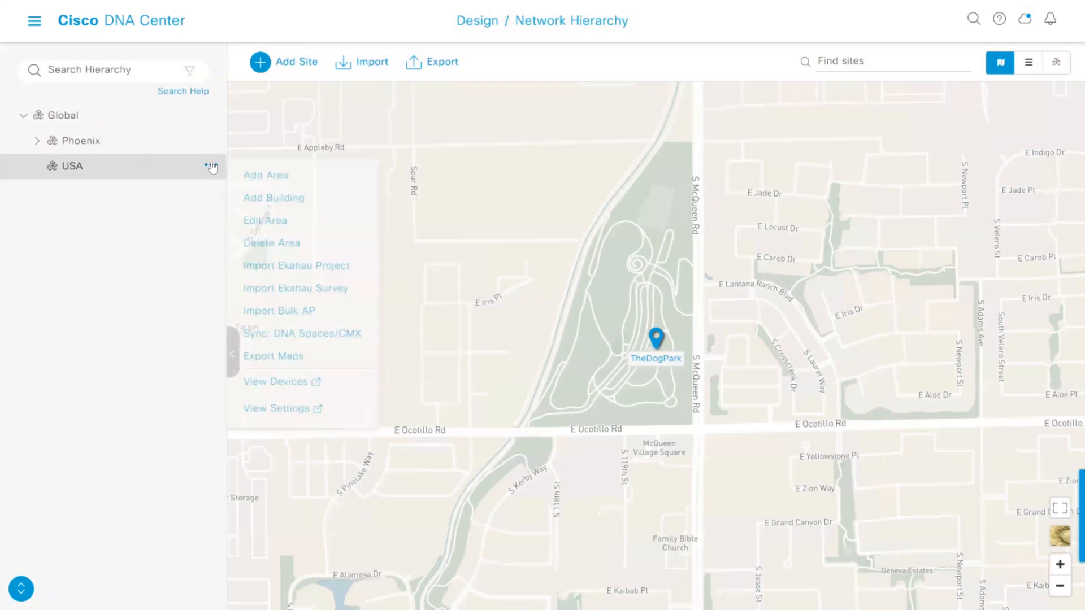
{"action": "left_click", "coordinate": [120, 166]}
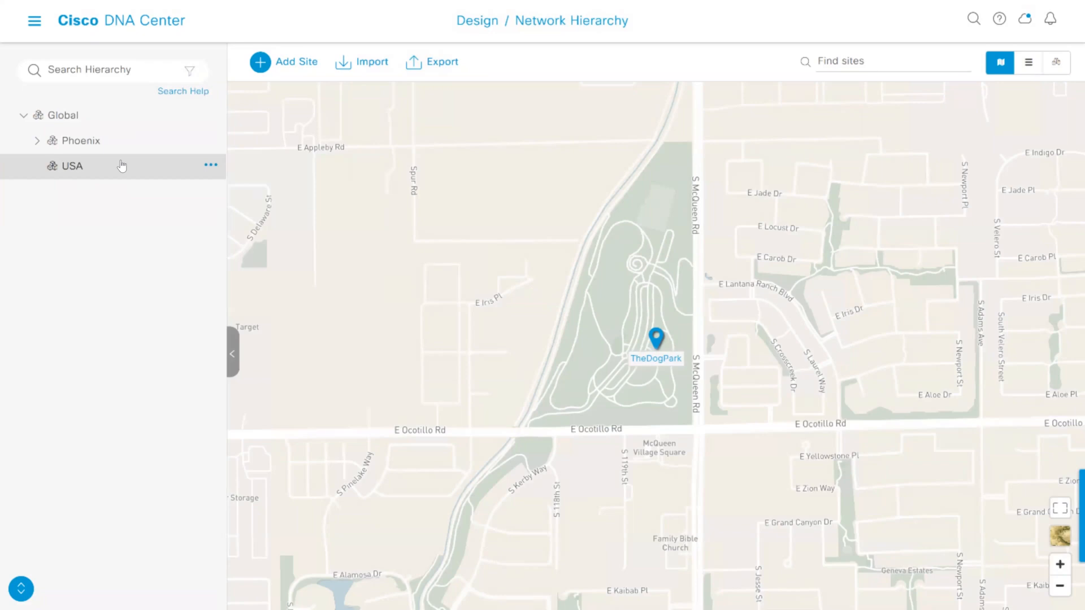
{"action": "left_click", "coordinate": [211, 165]}
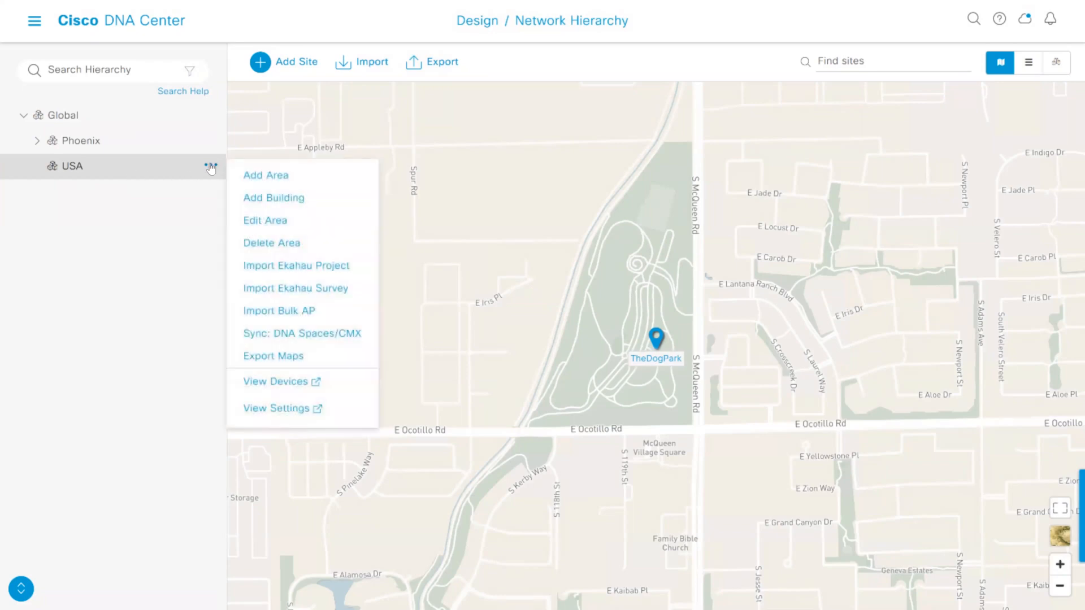
{"action": "left_click", "coordinate": [266, 180]}
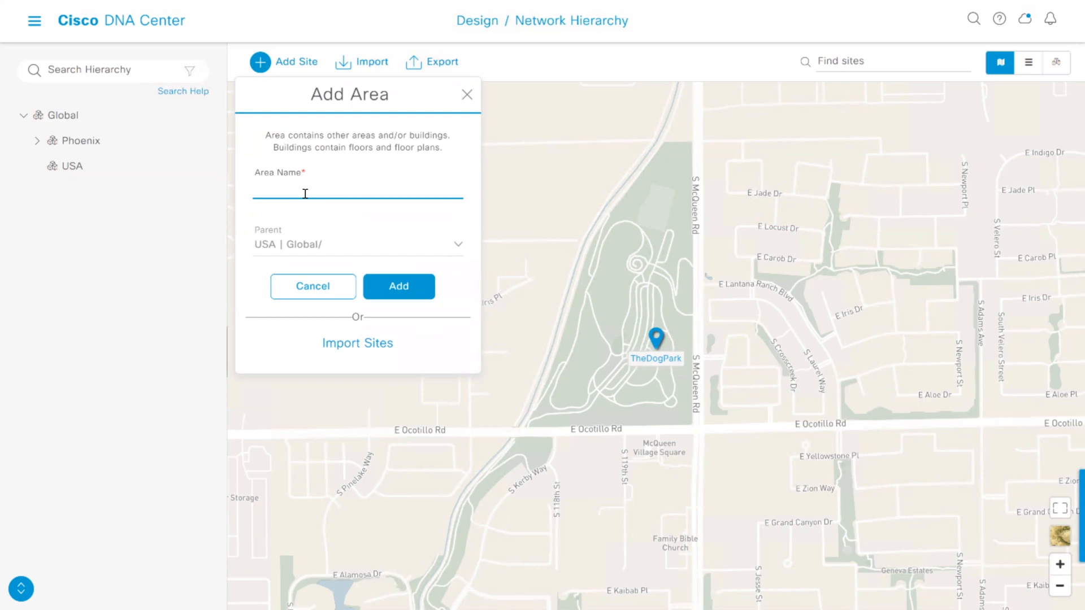
{"action": "type", "text": "NH"}
{"action": "key", "text": "BackSpace"}
{"action": "type", "text": "Y"}
{"action": "left_click", "coordinate": [400, 287]}
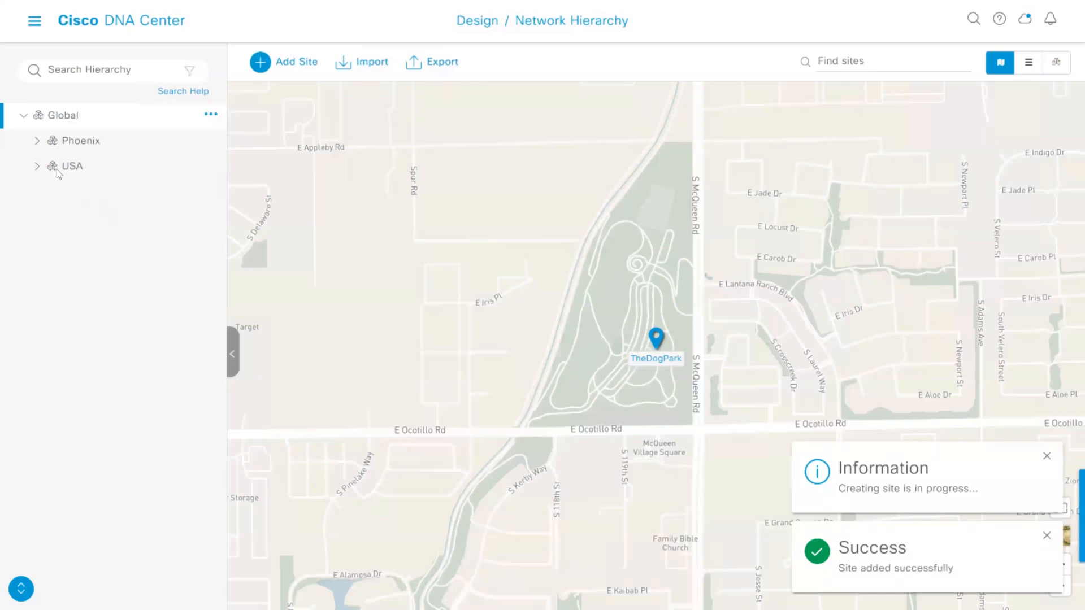
Add a building named Branch1 to the NY area under USA, with latitude 44 and longitude -121
{"action": "left_click", "coordinate": [37, 166]}
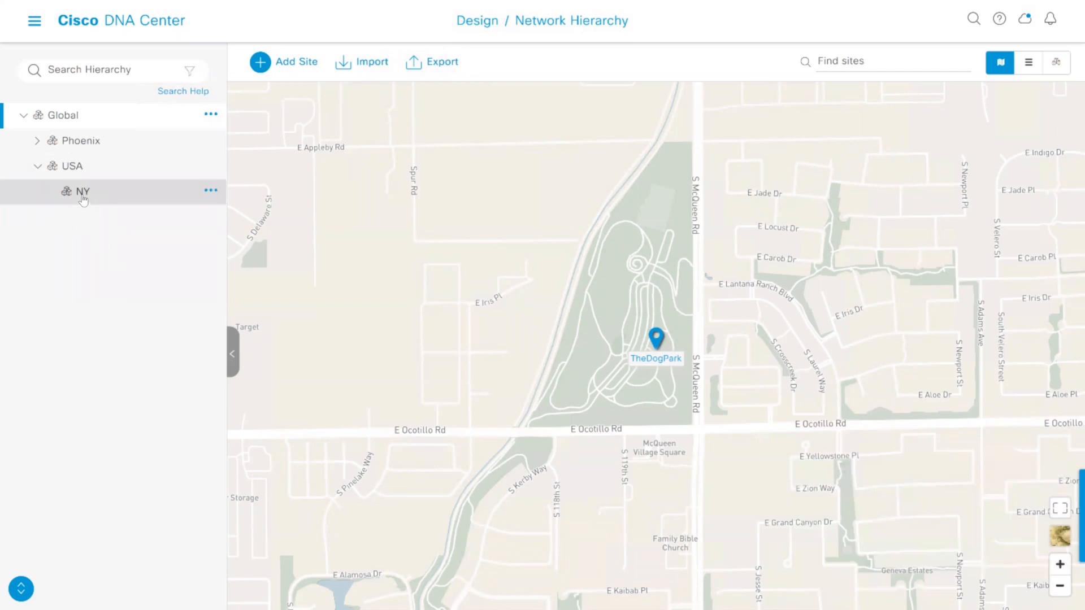
{"action": "left_click", "coordinate": [211, 191]}
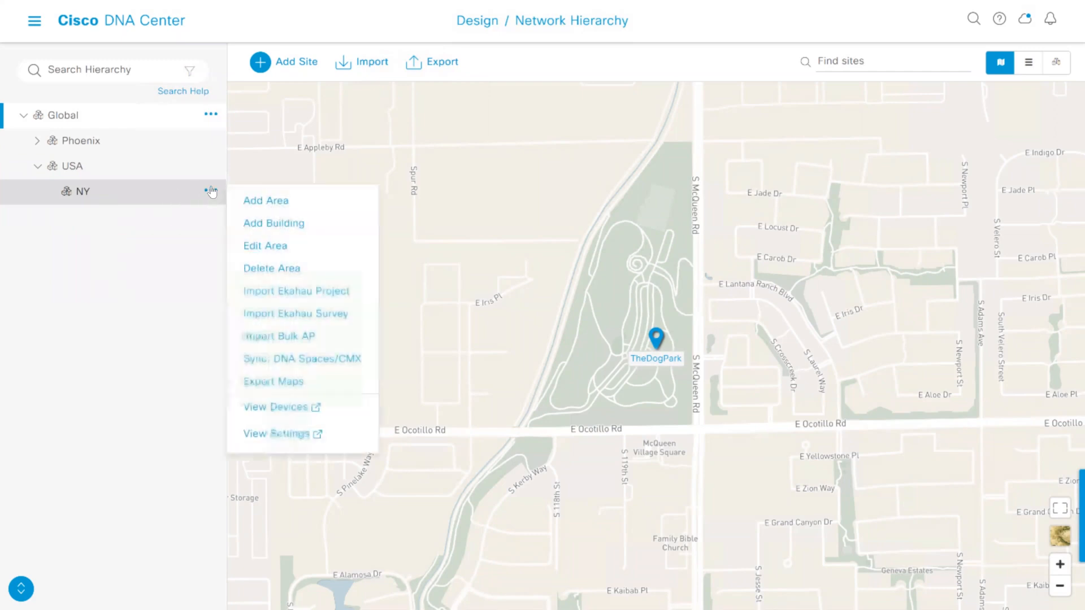
{"action": "left_click", "coordinate": [256, 224]}
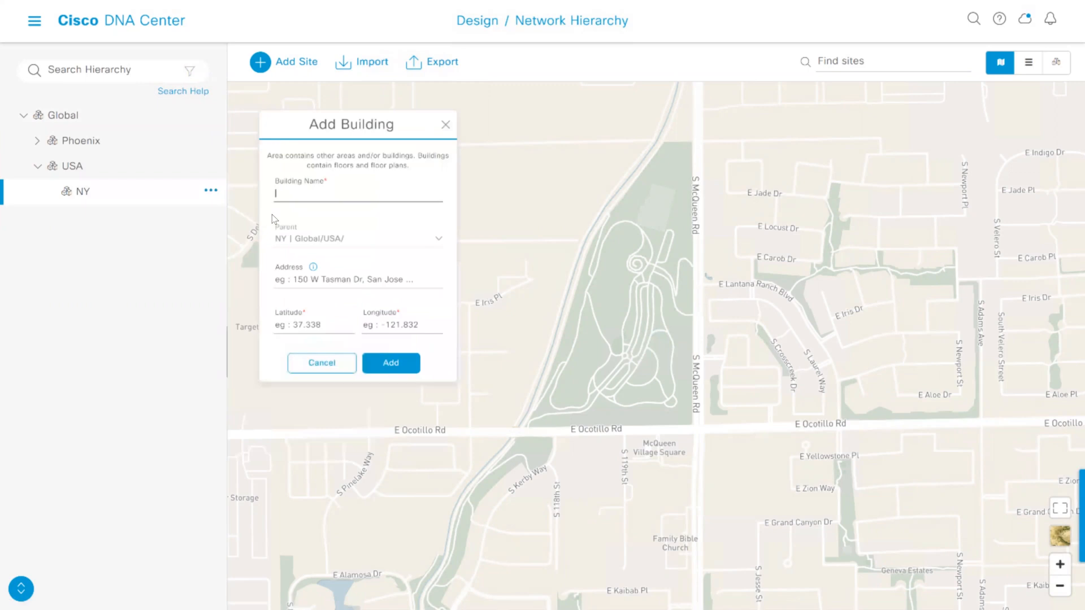
{"action": "type", "text": "Branch1"}
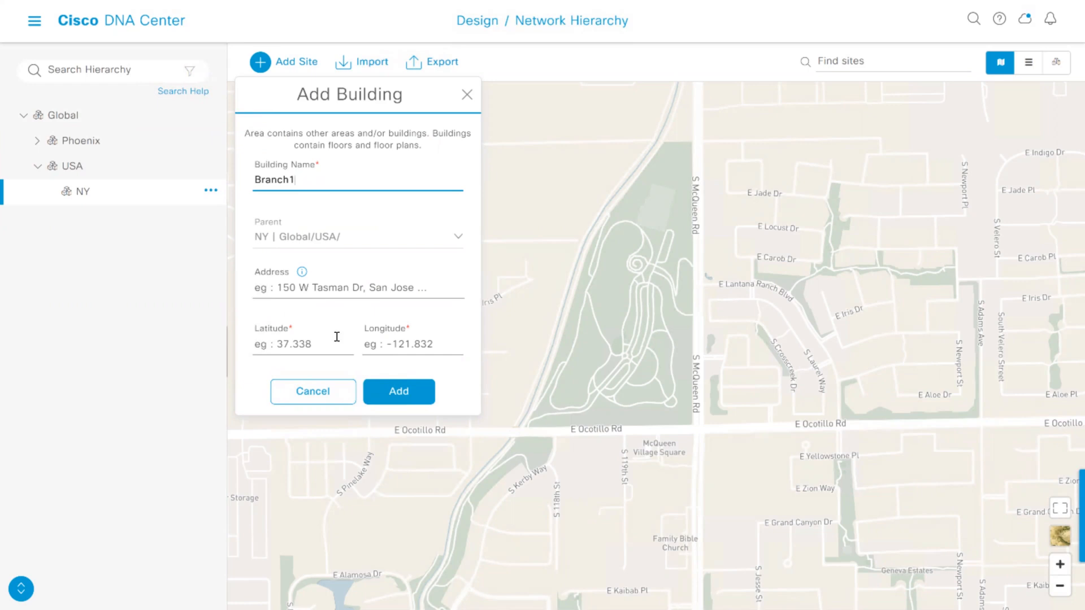
{"action": "left_click", "coordinate": [391, 396]}
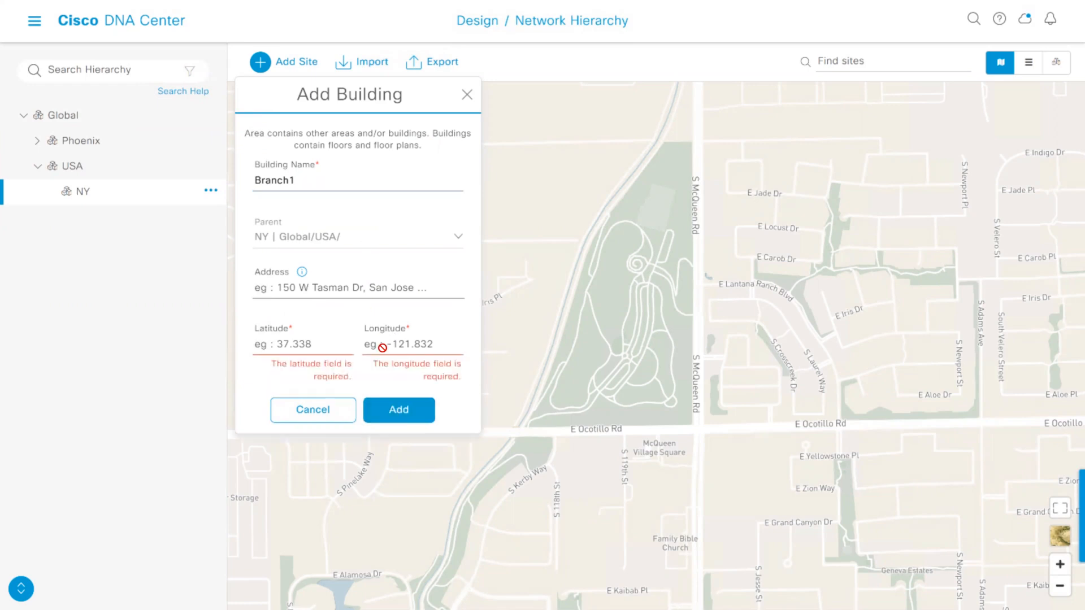
{"action": "left_click", "coordinate": [313, 345]}
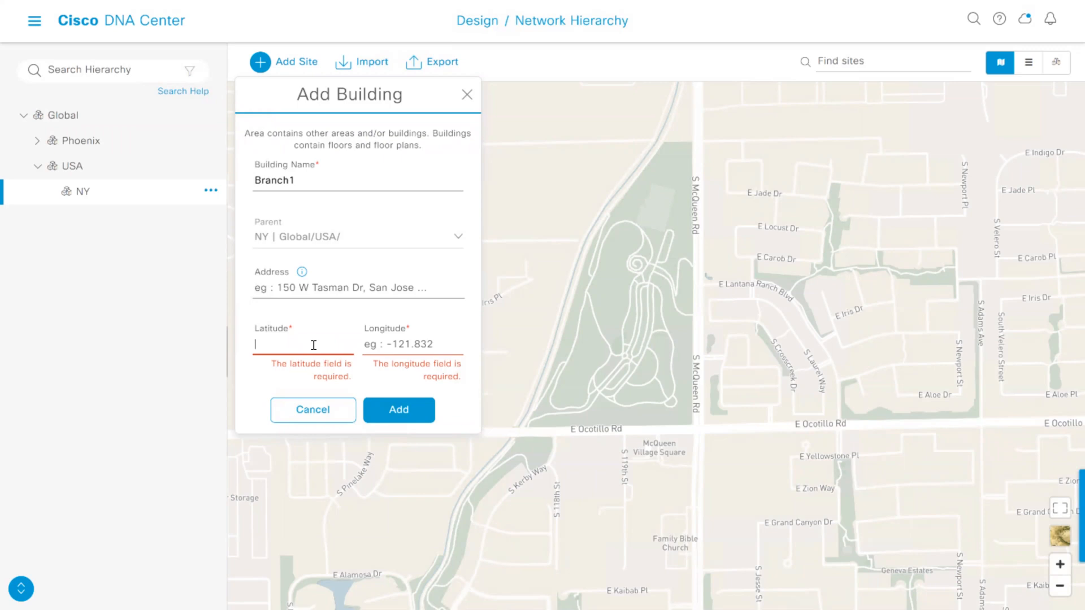
{"action": "type", "text": "44"}
{"action": "left_click", "coordinate": [398, 343]}
{"action": "type", "text": "-"}
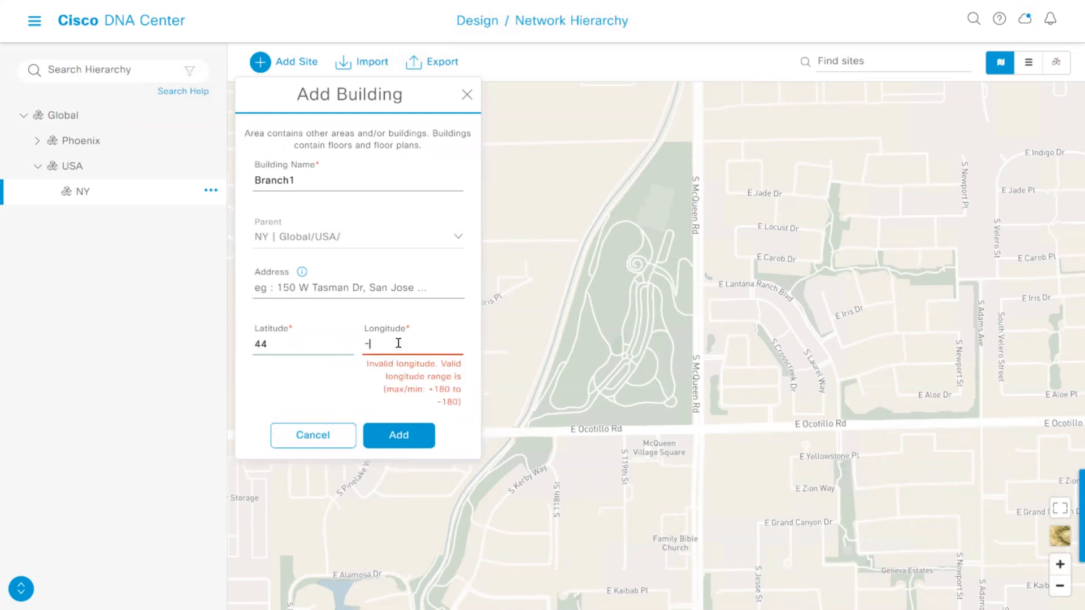
{"action": "type", "text": "121"}
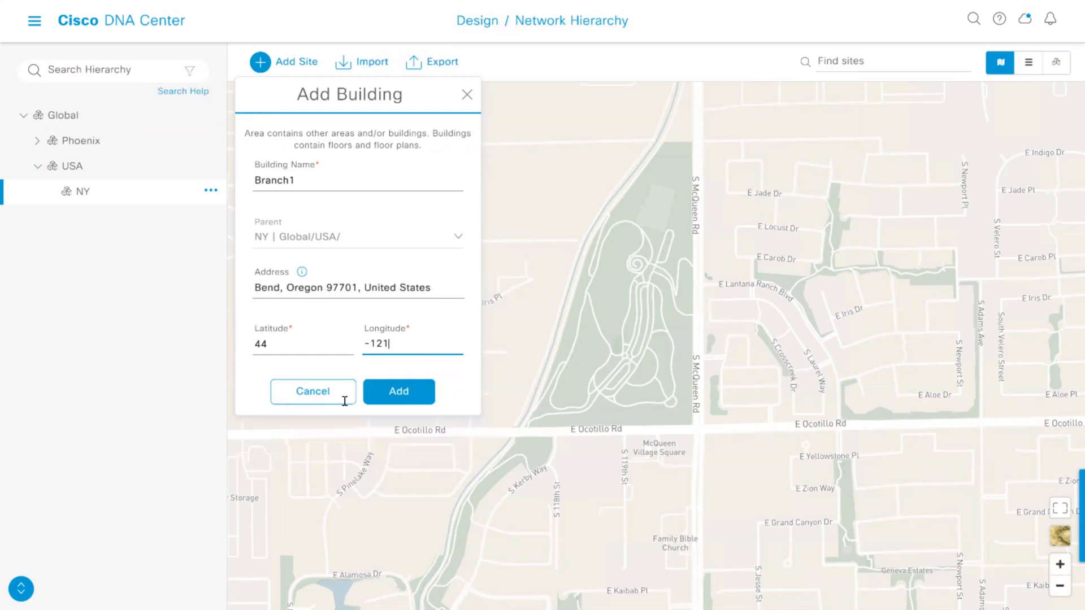
{"action": "left_click", "coordinate": [411, 394]}
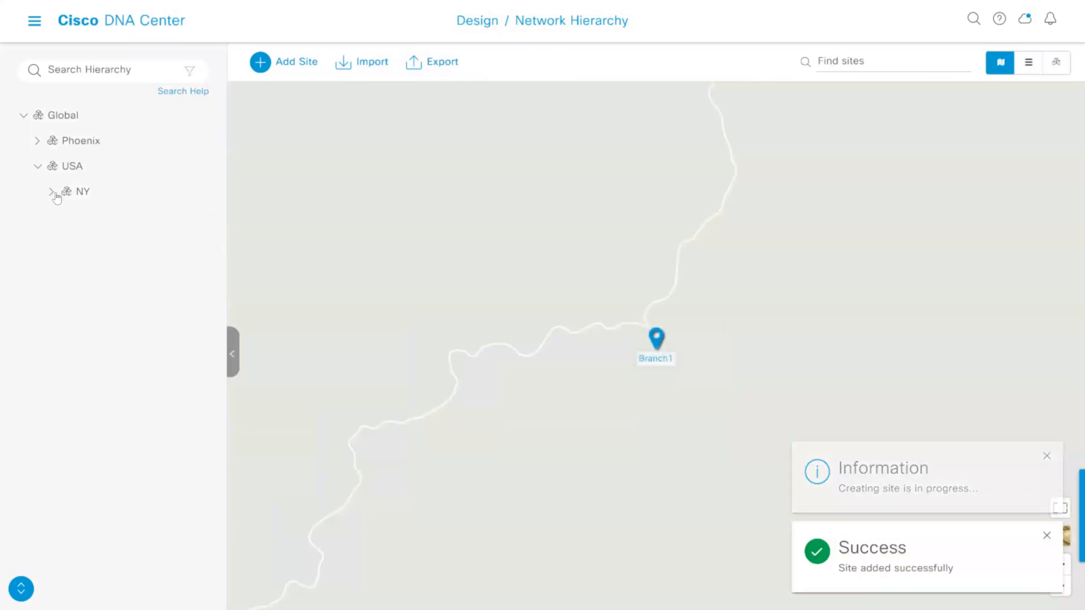
Add a second building named Branch2 to the NY area, with latitude 55 and longitude -100
{"action": "mouse_move", "coordinate": [54, 194]}
{"action": "left_click", "coordinate": [211, 191]}
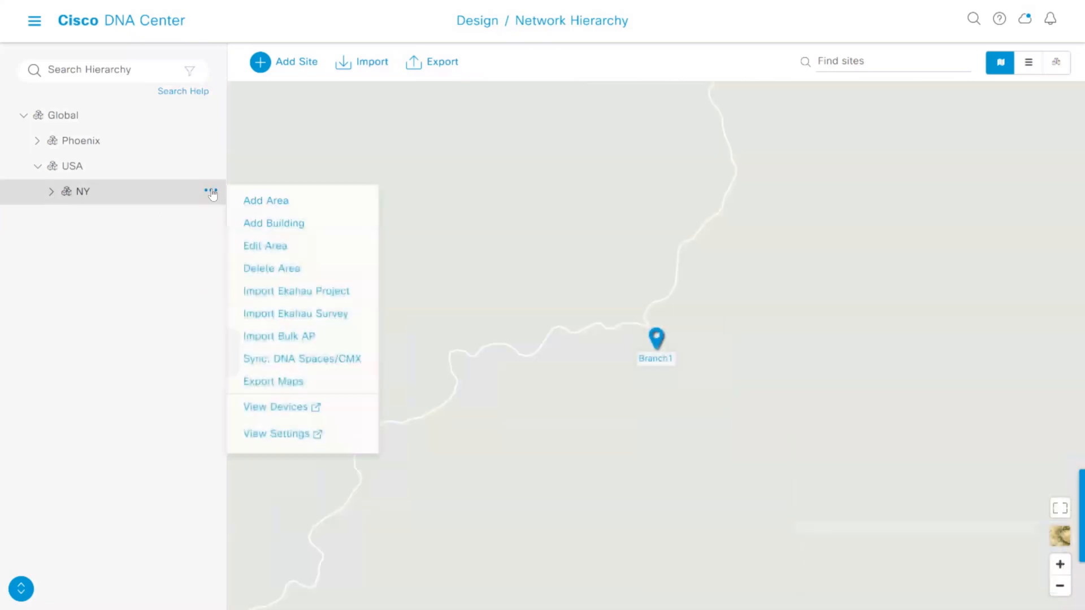
{"action": "left_click", "coordinate": [262, 225]}
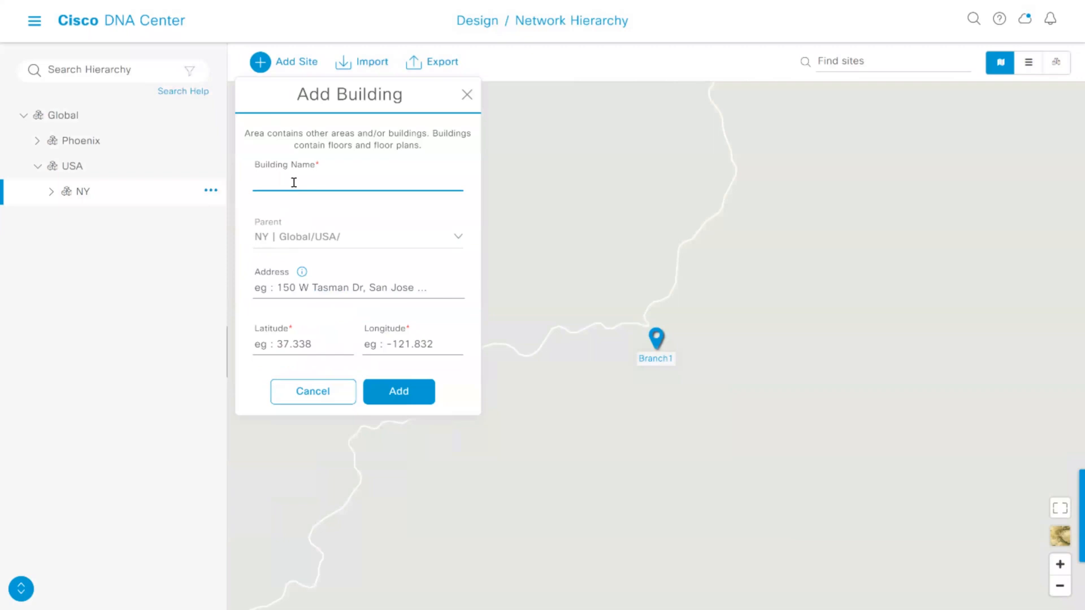
{"action": "type", "text": "Branch2"}
{"action": "left_click", "coordinate": [286, 345]}
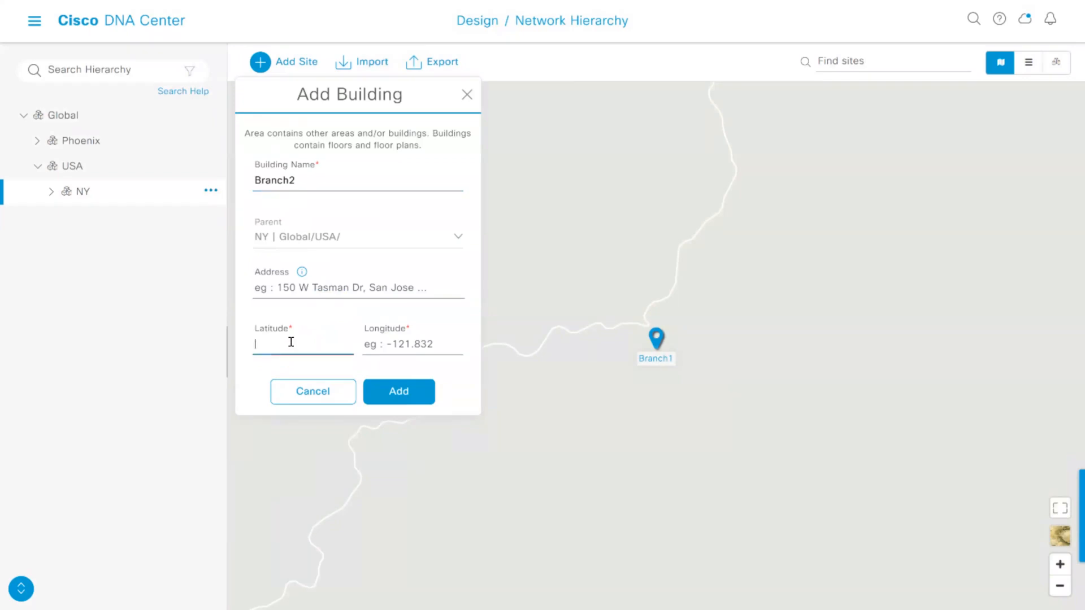
{"action": "type", "text": "55"}
{"action": "left_click", "coordinate": [411, 346]}
{"action": "type", "text": "-"}
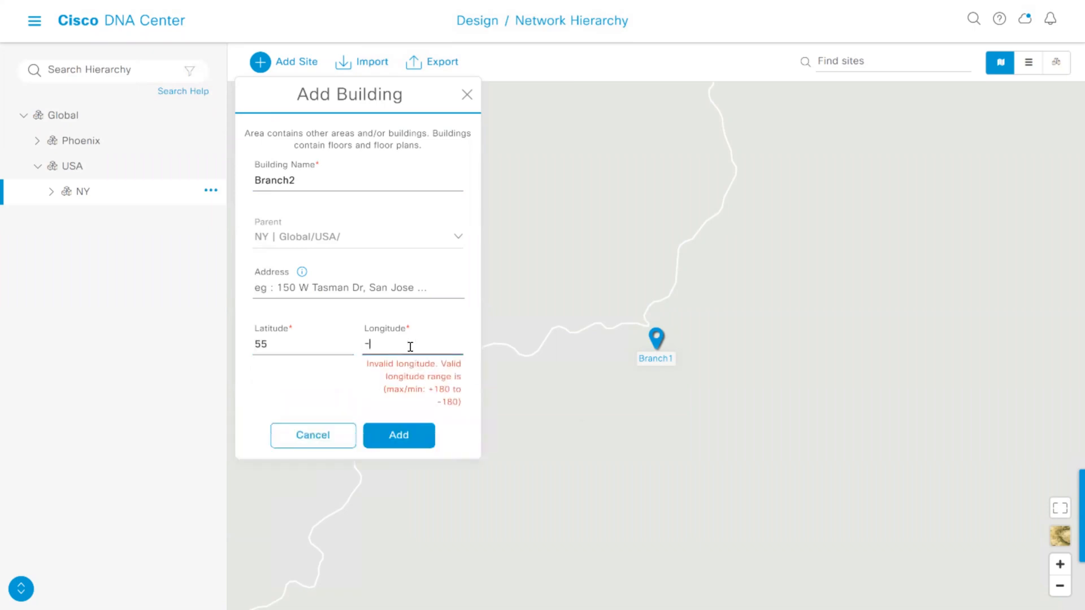
{"action": "type", "text": "100"}
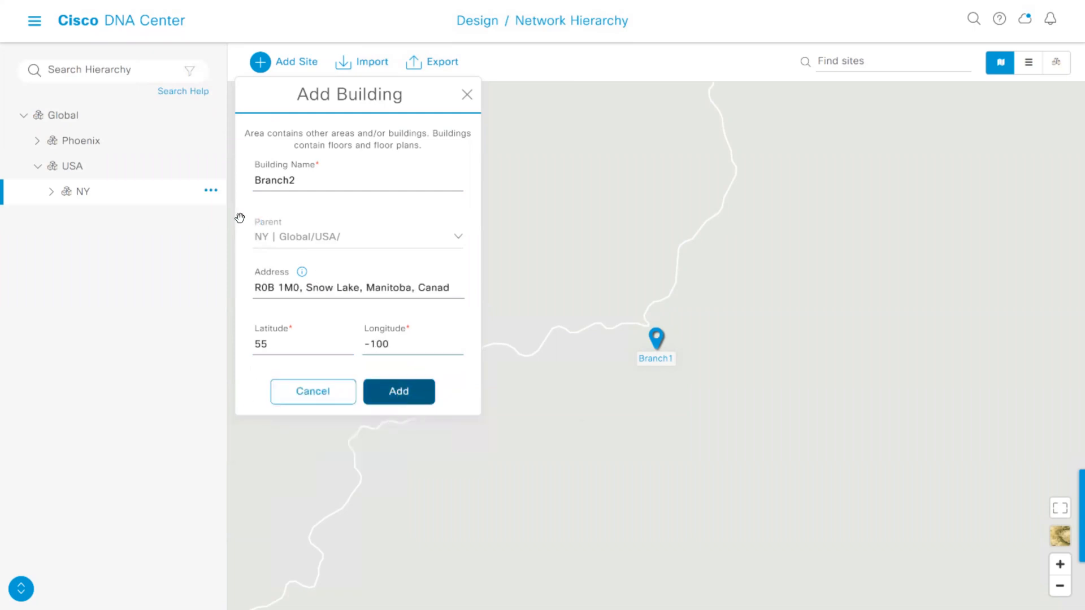
{"action": "key", "text": "Return"}
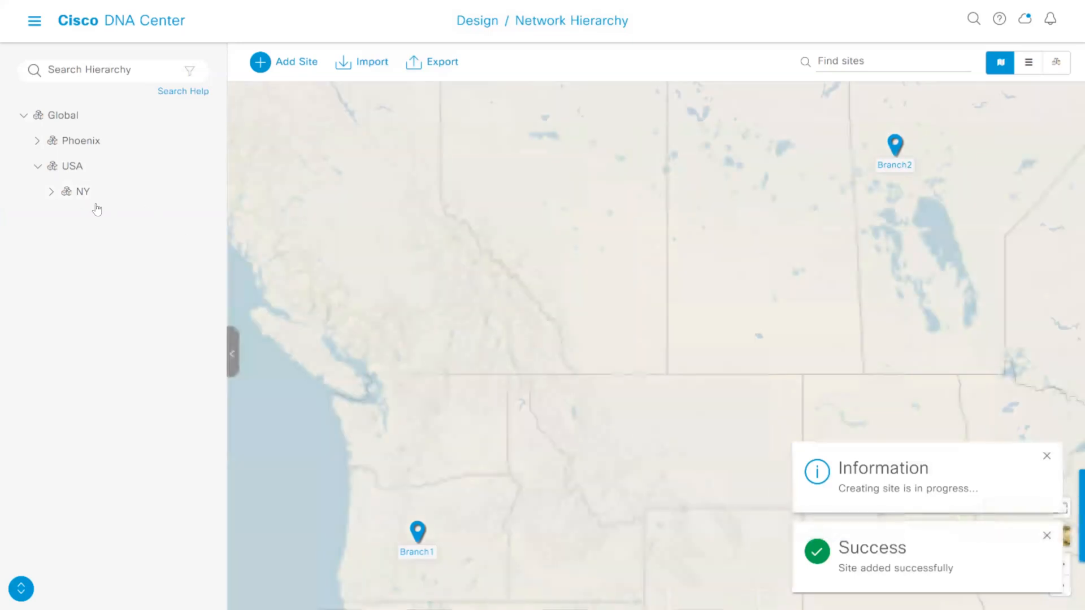
Expand the NY area in the site hierarchy to list its branch buildings
{"action": "left_click", "coordinate": [77, 201]}
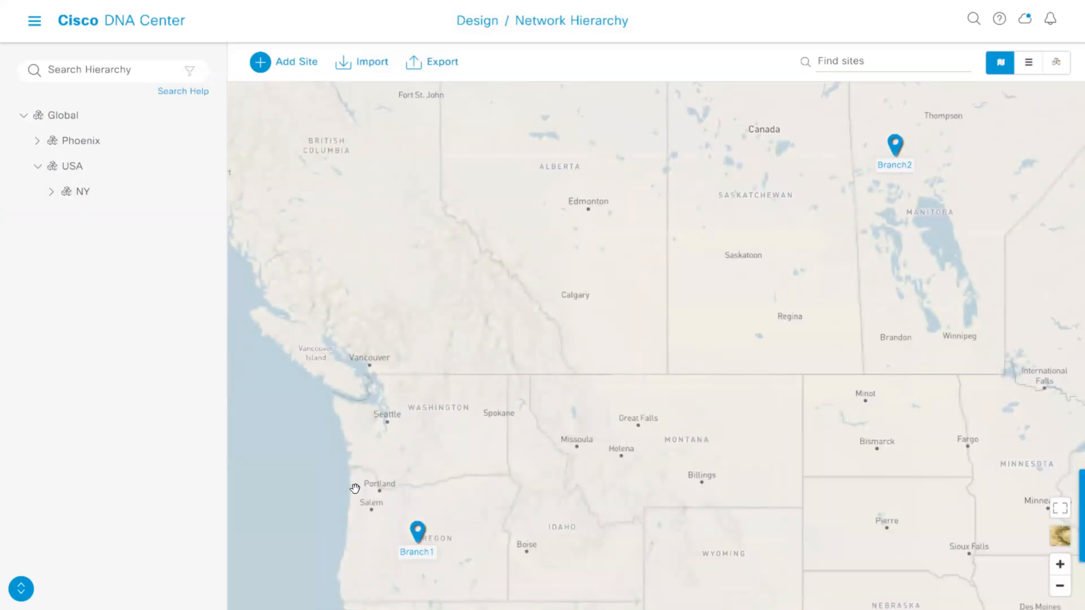
{"action": "left_click", "coordinate": [51, 192]}
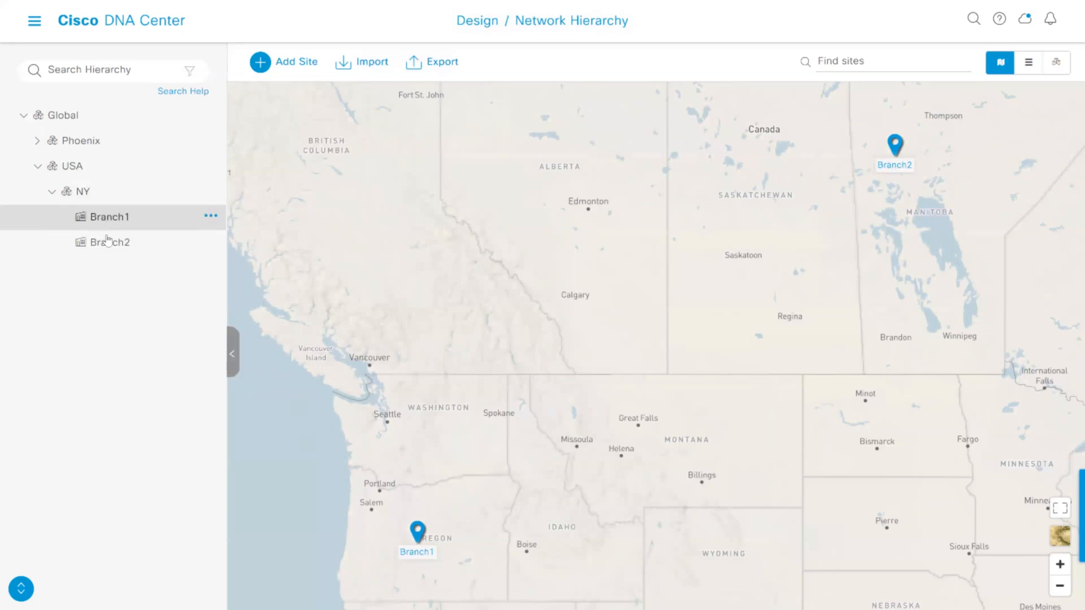
{"action": "left_click", "coordinate": [210, 217]}
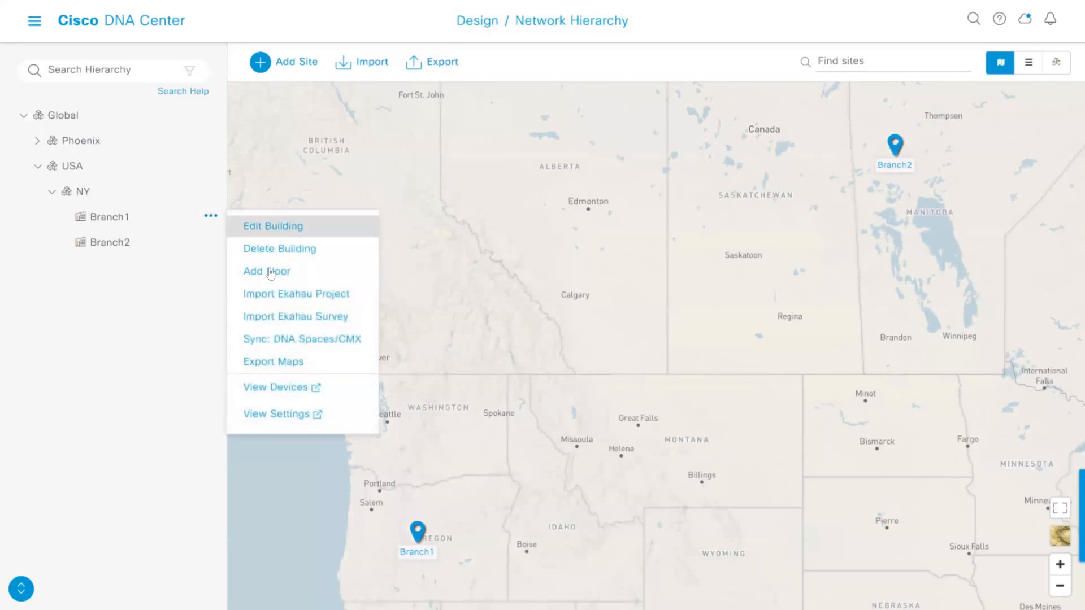
{"action": "left_click", "coordinate": [143, 230]}
{"action": "left_click", "coordinate": [83, 192]}
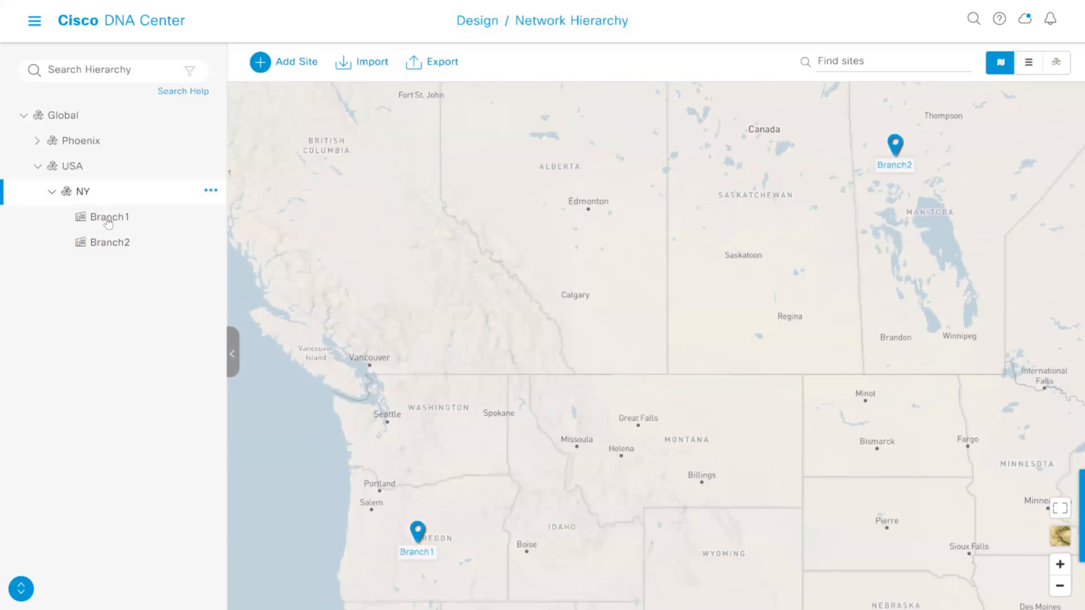
Add a floor named FL1 to the Branch1 building, proceeding without a floor image
{"action": "left_click", "coordinate": [200, 216]}
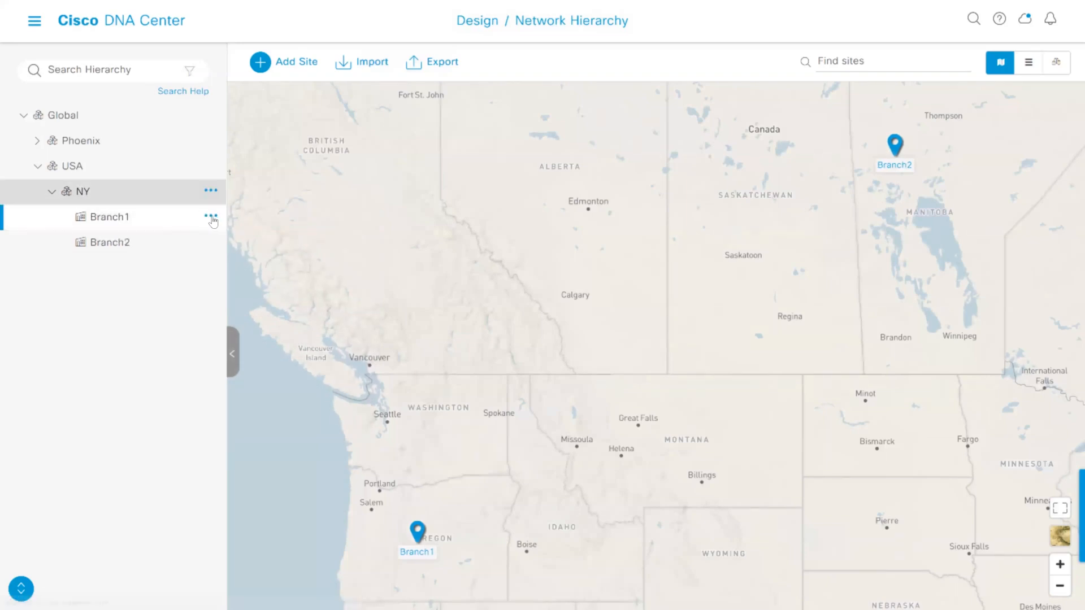
{"action": "left_click", "coordinate": [211, 216]}
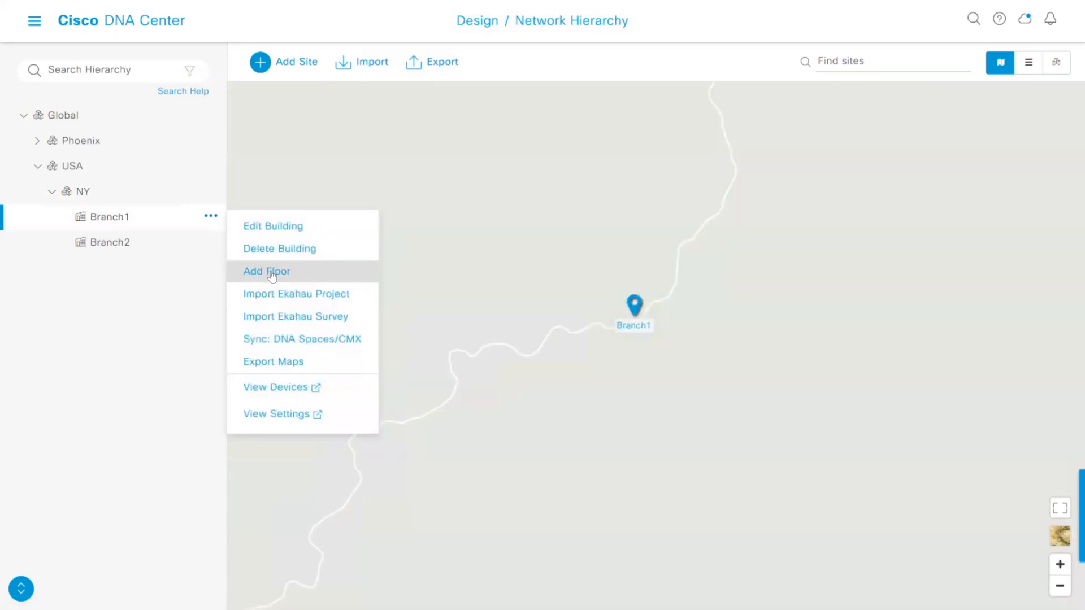
{"action": "left_click", "coordinate": [252, 271]}
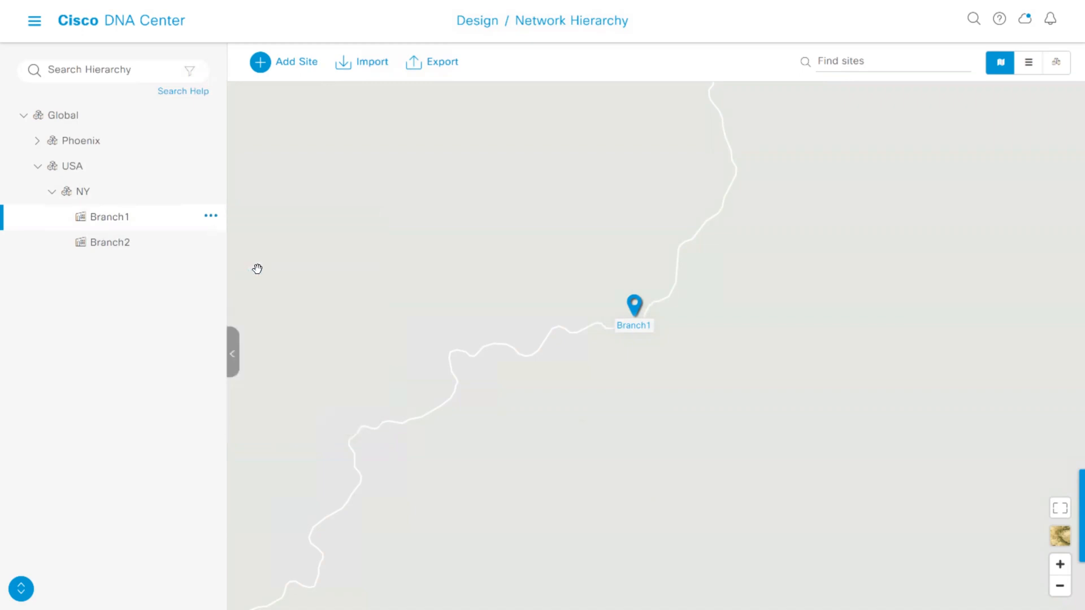
{"action": "left_click", "coordinate": [209, 219]}
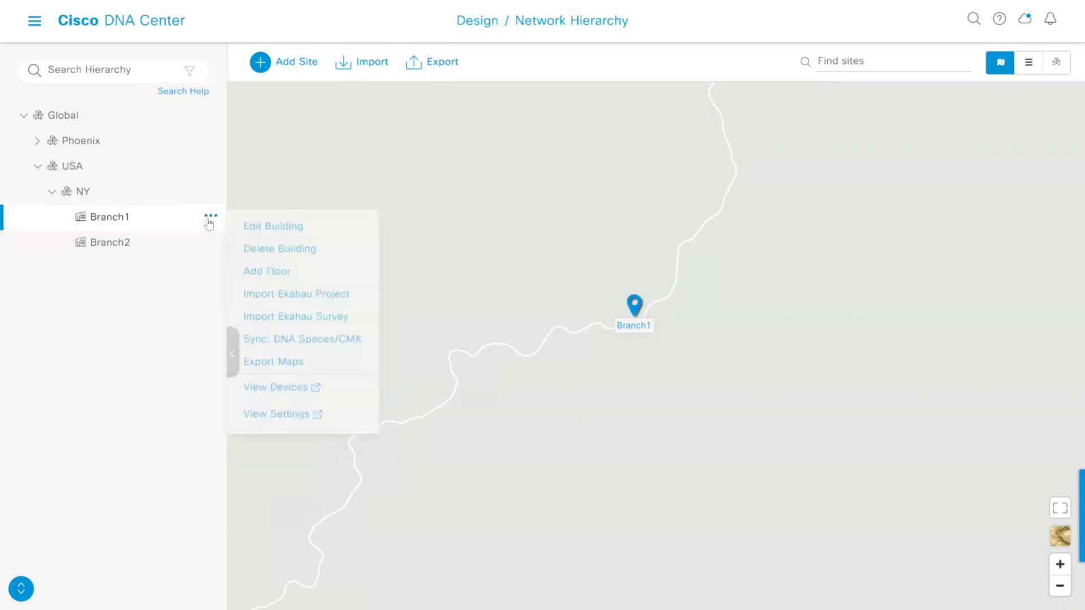
{"action": "left_click", "coordinate": [258, 272]}
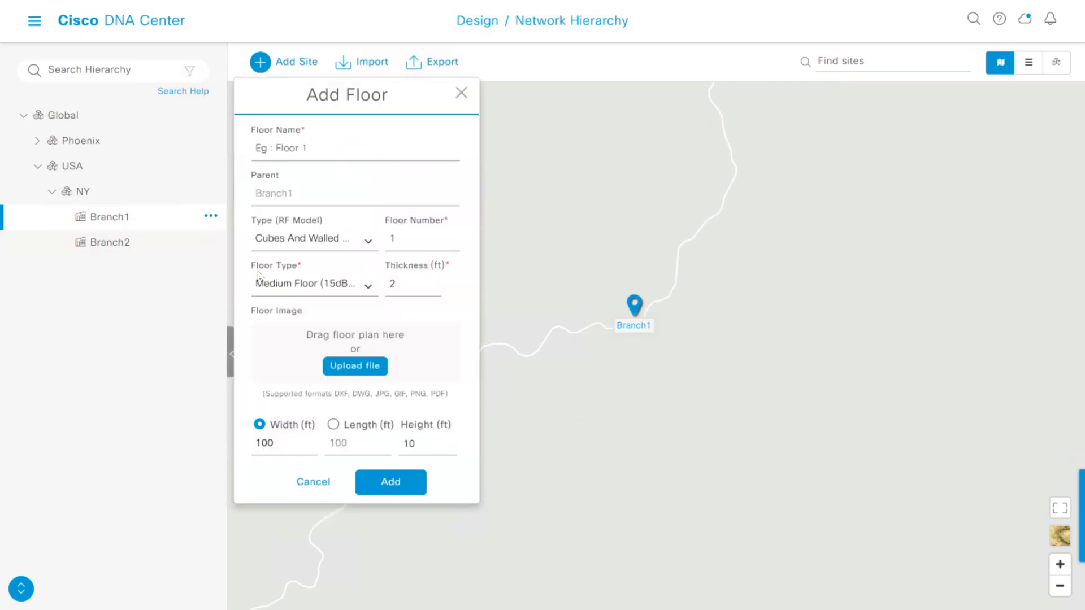
{"action": "left_click", "coordinate": [322, 149]}
{"action": "type", "text": "FL1"}
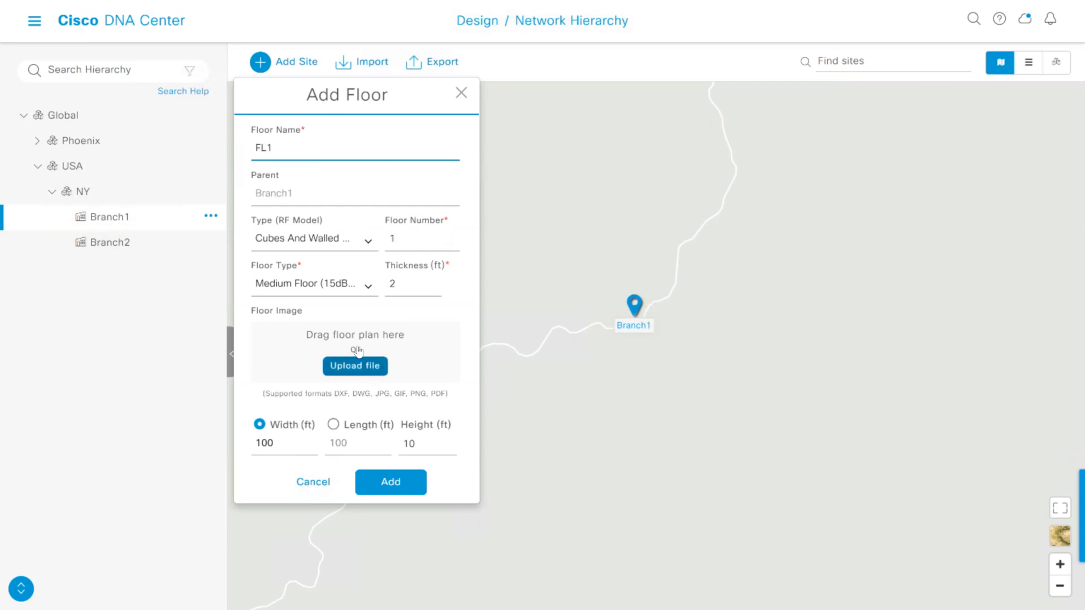
{"action": "left_click", "coordinate": [395, 485]}
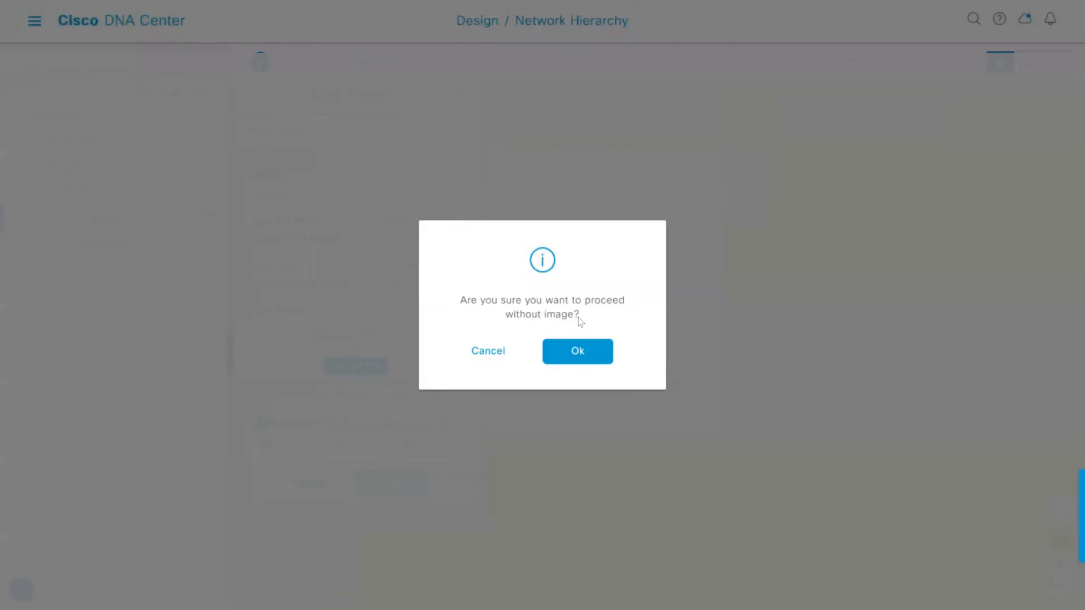
{"action": "left_click", "coordinate": [603, 363]}
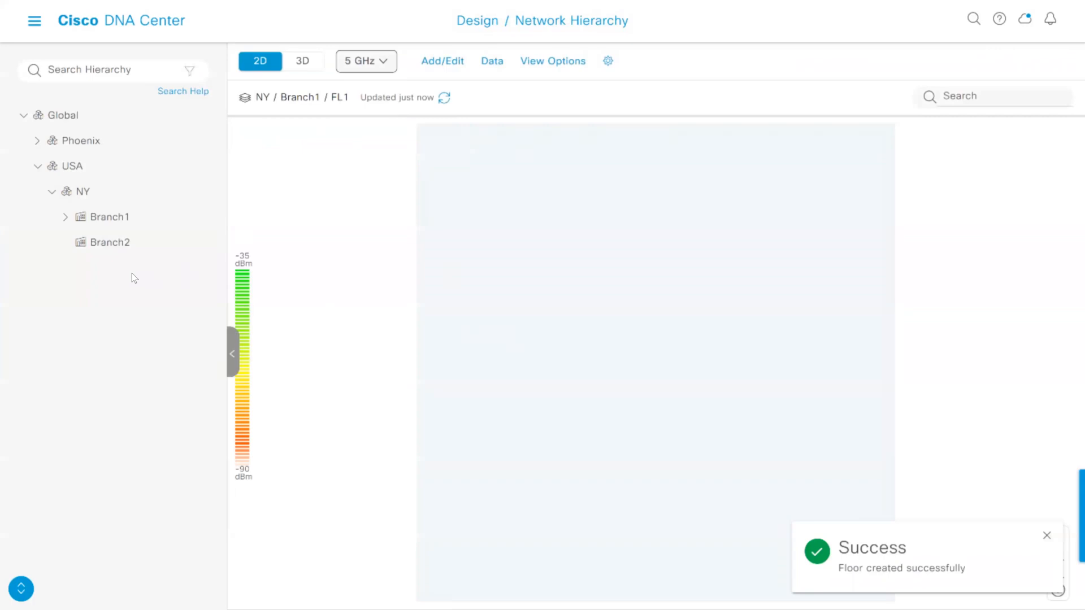
Expand Branch1 and view floor FL1 in 3D, returning to the 2D floor view
{"action": "left_click", "coordinate": [67, 218]}
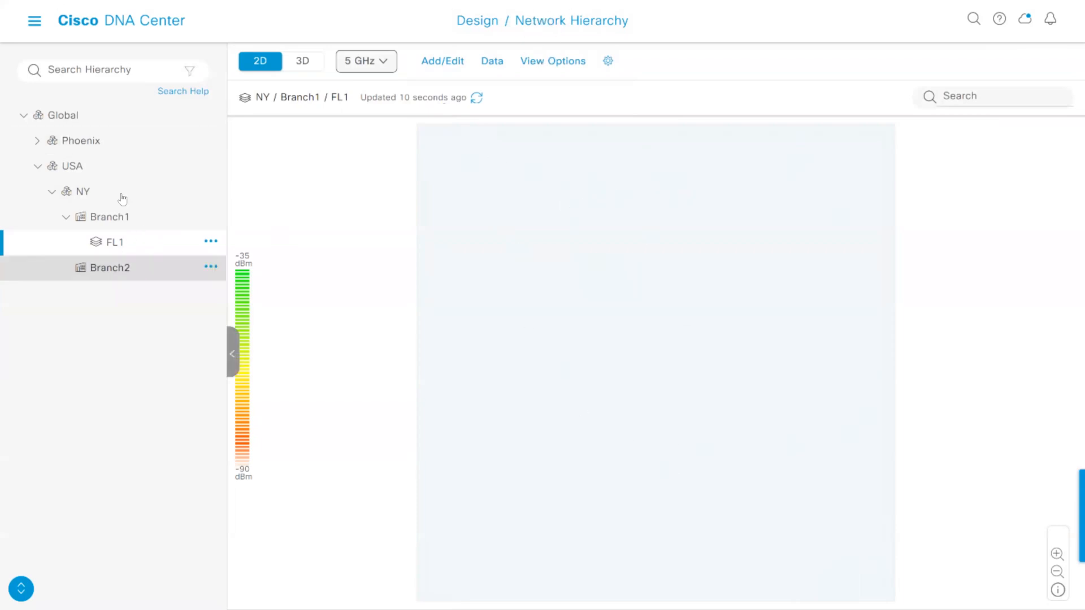
{"action": "left_click", "coordinate": [309, 63]}
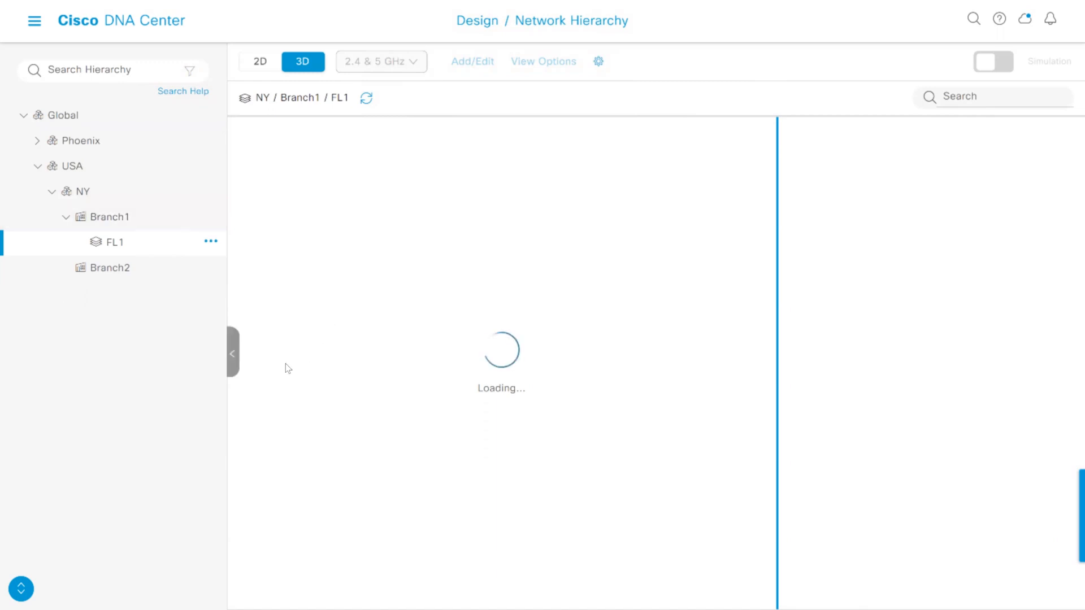
{"action": "left_click", "coordinate": [260, 63]}
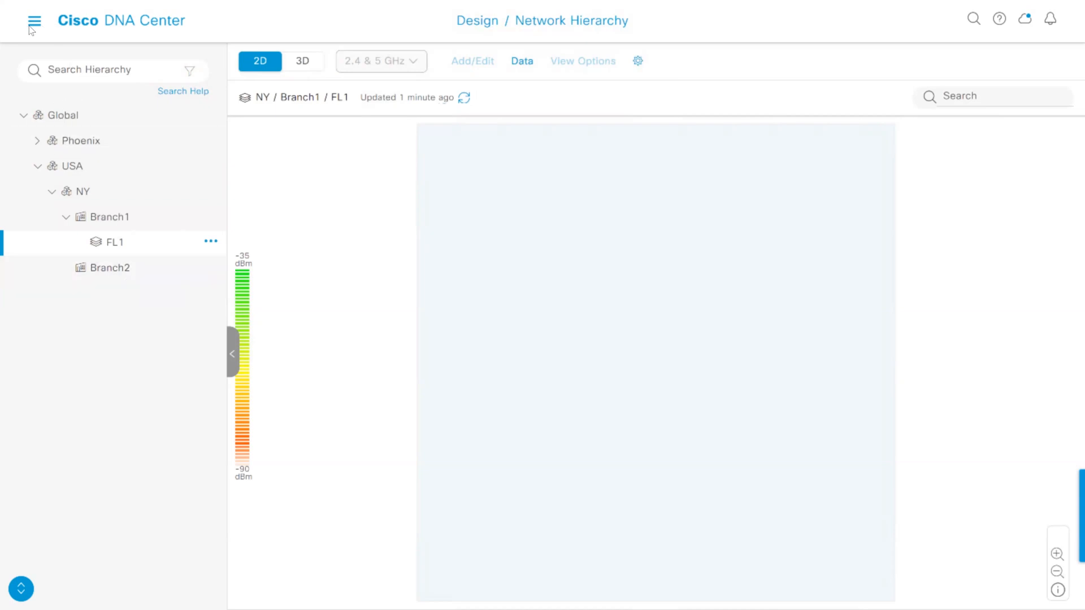
Go to the home dashboard and look over its network snapshot and tools sections
{"action": "left_click", "coordinate": [127, 23]}
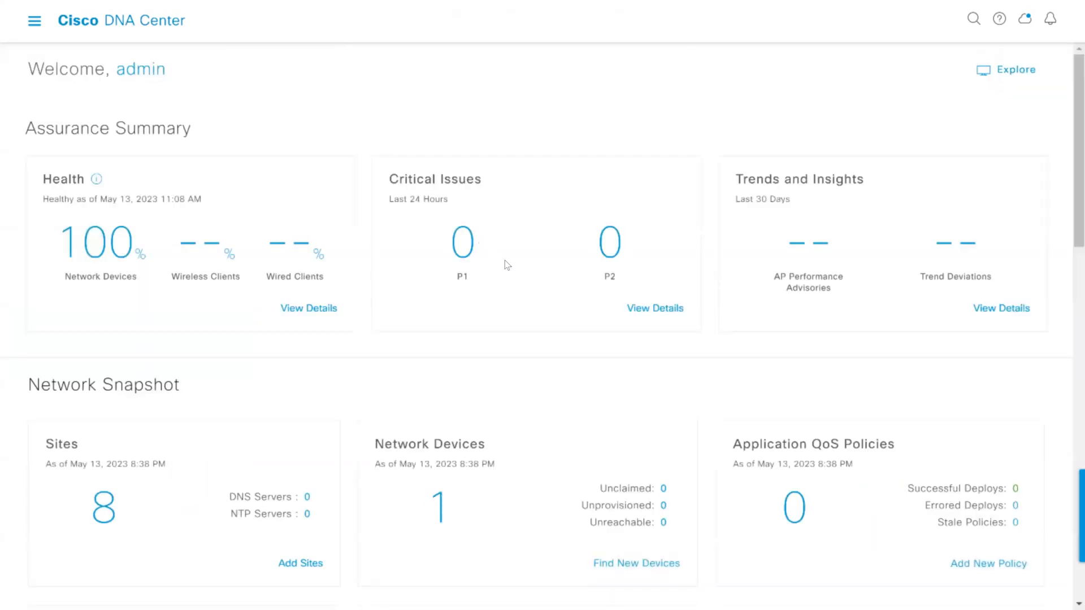
{"action": "scroll", "coordinate": [507, 265], "scroll_direction": "down", "scroll_amount": 9}
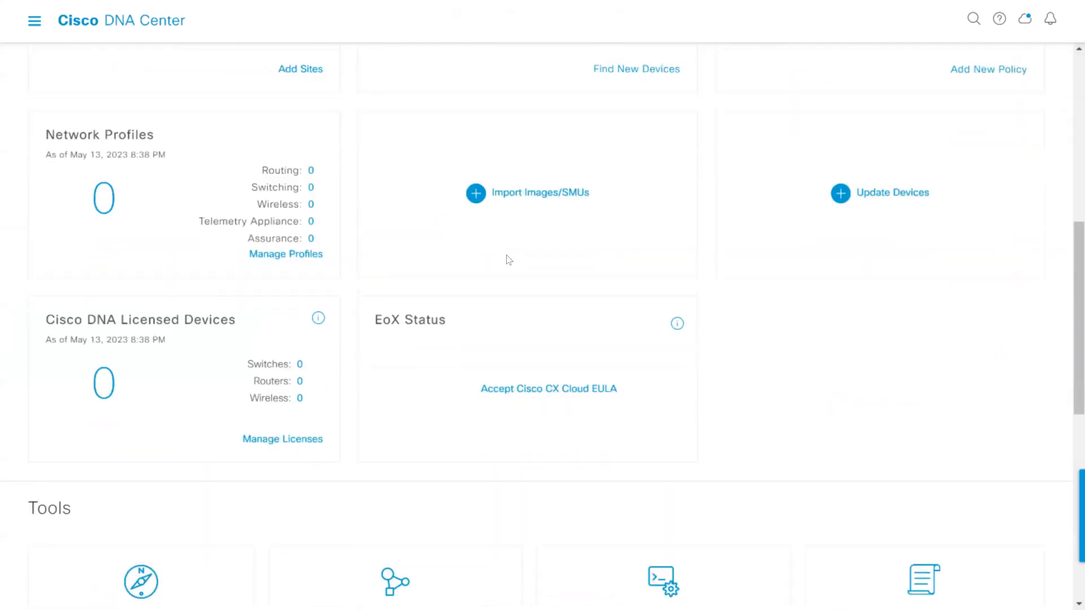
{"action": "scroll", "coordinate": [507, 260], "scroll_direction": "down", "scroll_amount": 3}
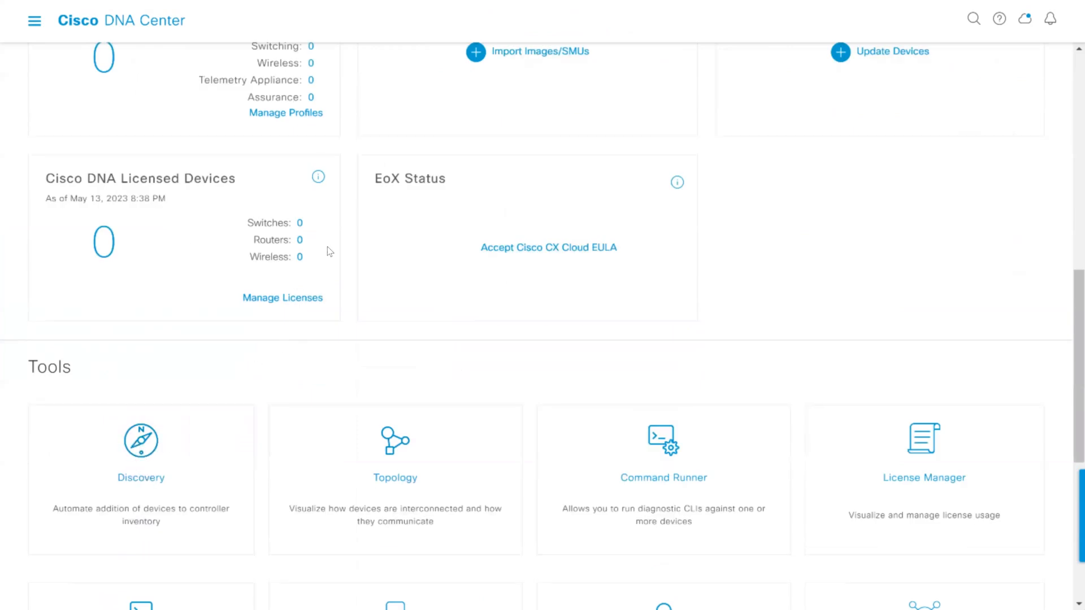
{"action": "scroll", "coordinate": [334, 240], "scroll_direction": "up", "scroll_amount": 12}
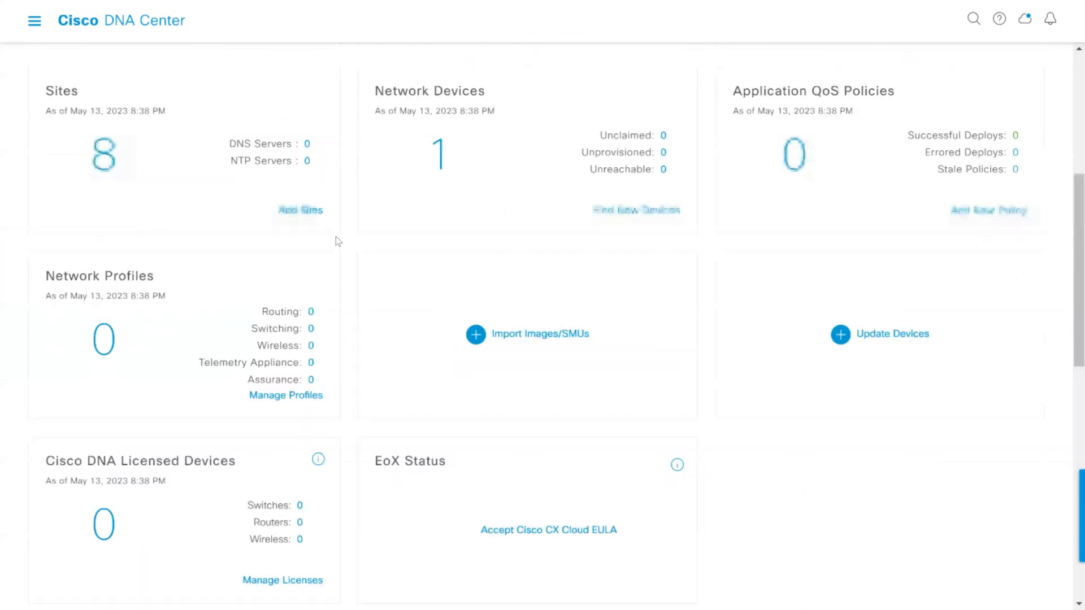
Start a new discovery named class1 in the Discovery tool with IP Address/Range as the discovery type
{"action": "left_click", "coordinate": [35, 22]}
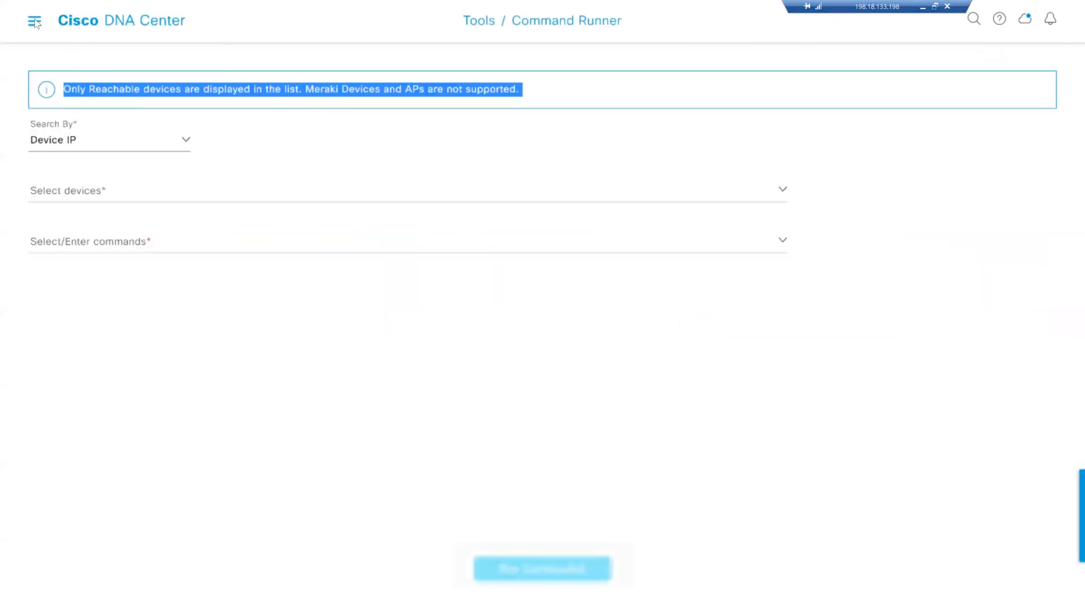
{"action": "left_click", "coordinate": [35, 23]}
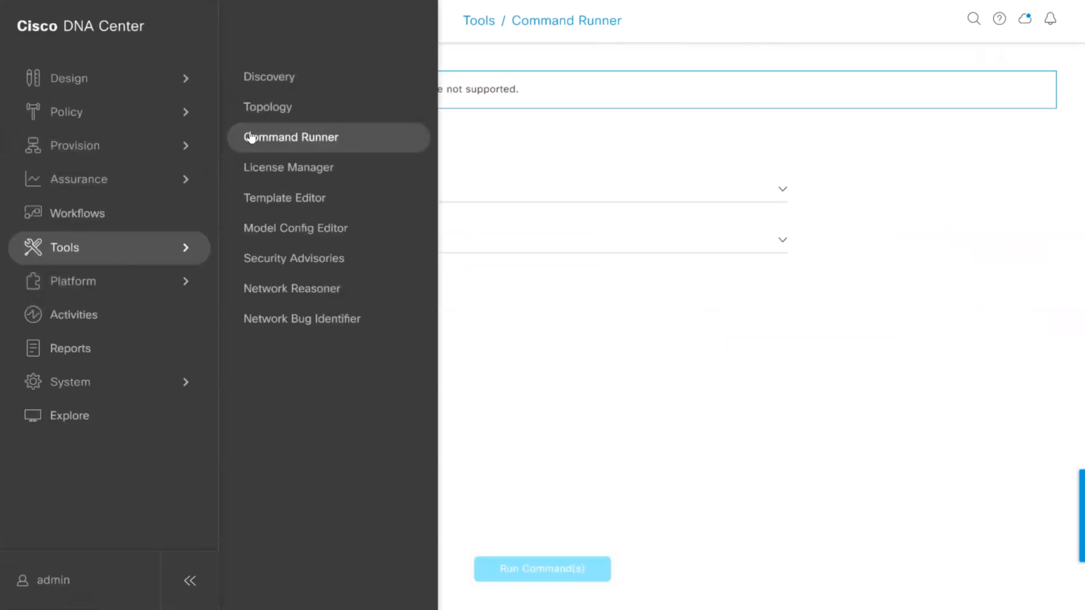
{"action": "left_click", "coordinate": [268, 77]}
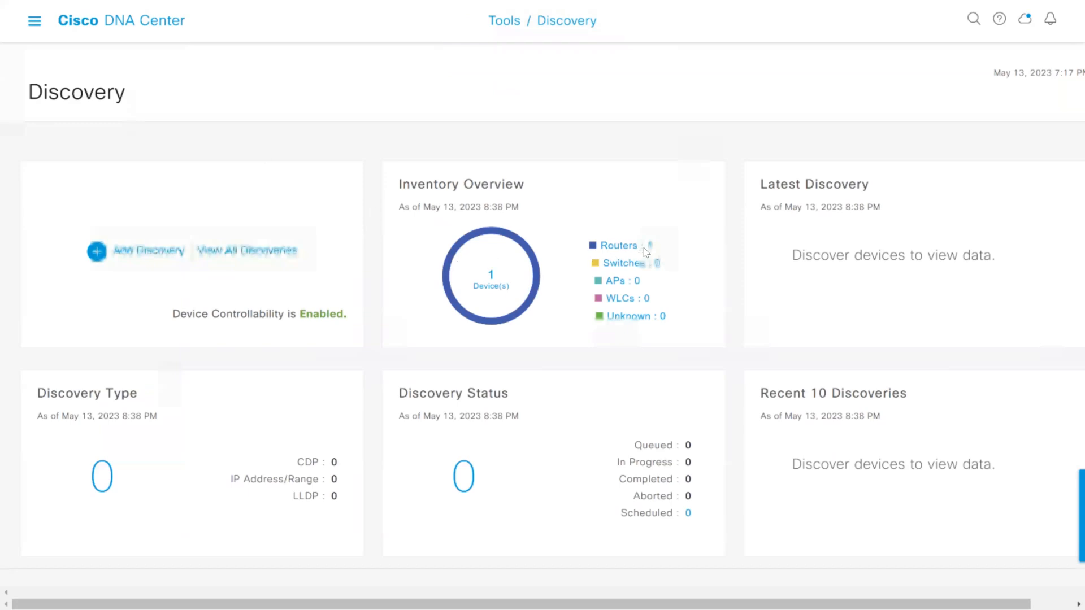
{"action": "left_click", "coordinate": [168, 254]}
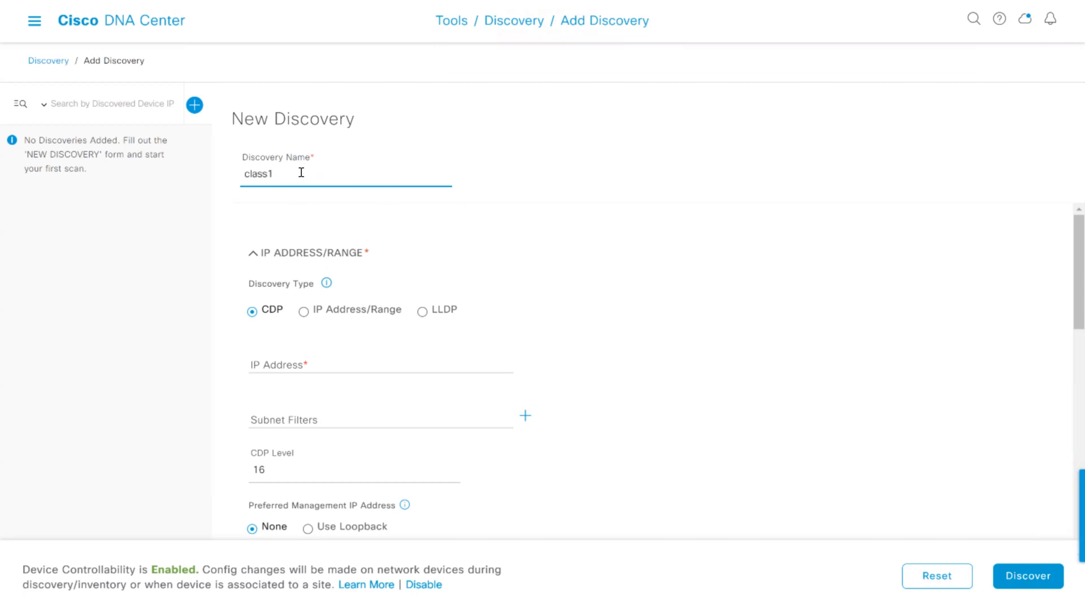
{"action": "left_click", "coordinate": [304, 315]}
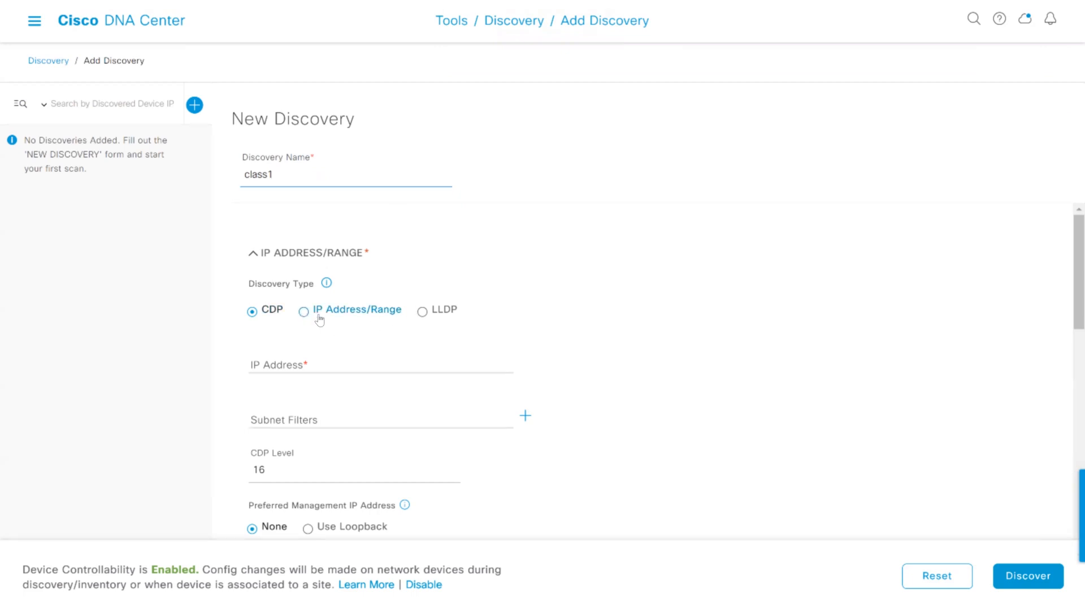
Set the start of the discovery's IP address range to 198.18.128.201
{"action": "left_click", "coordinate": [345, 363]}
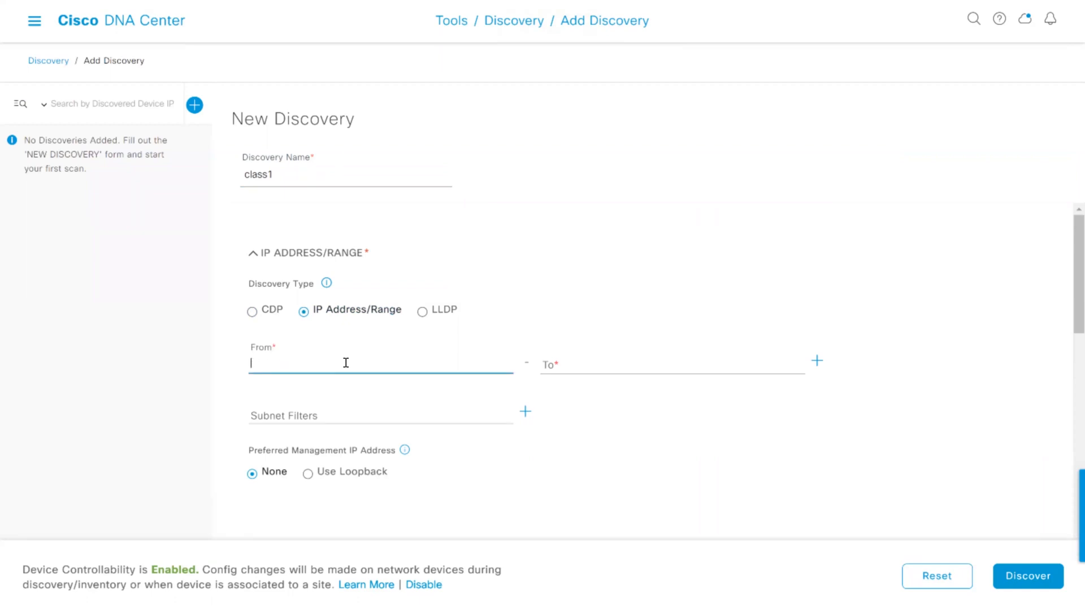
{"action": "type", "text": "198."}
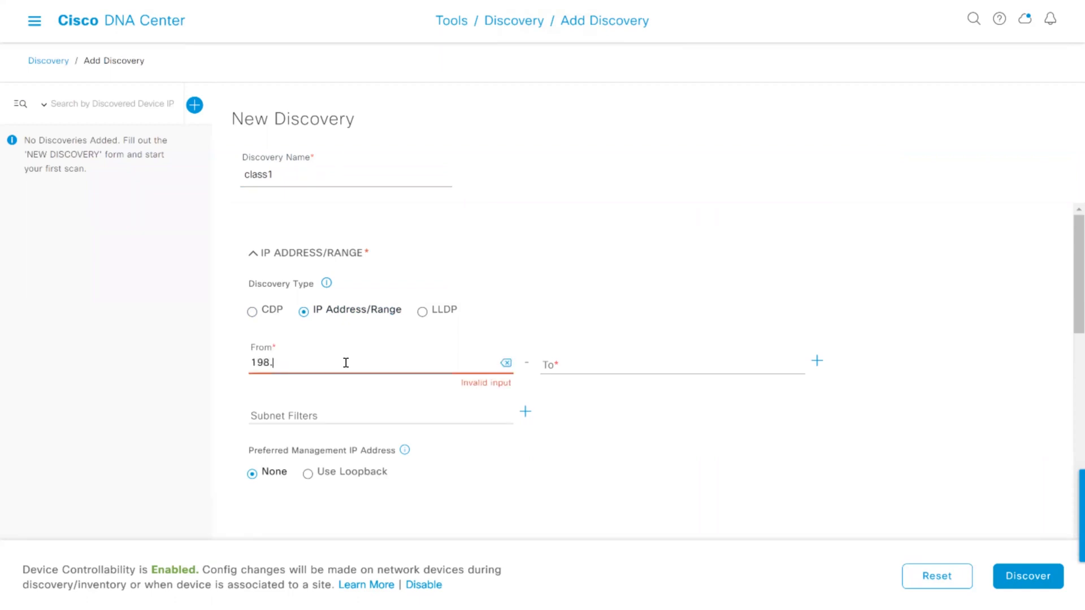
{"action": "type", "text": "18.128.201"}
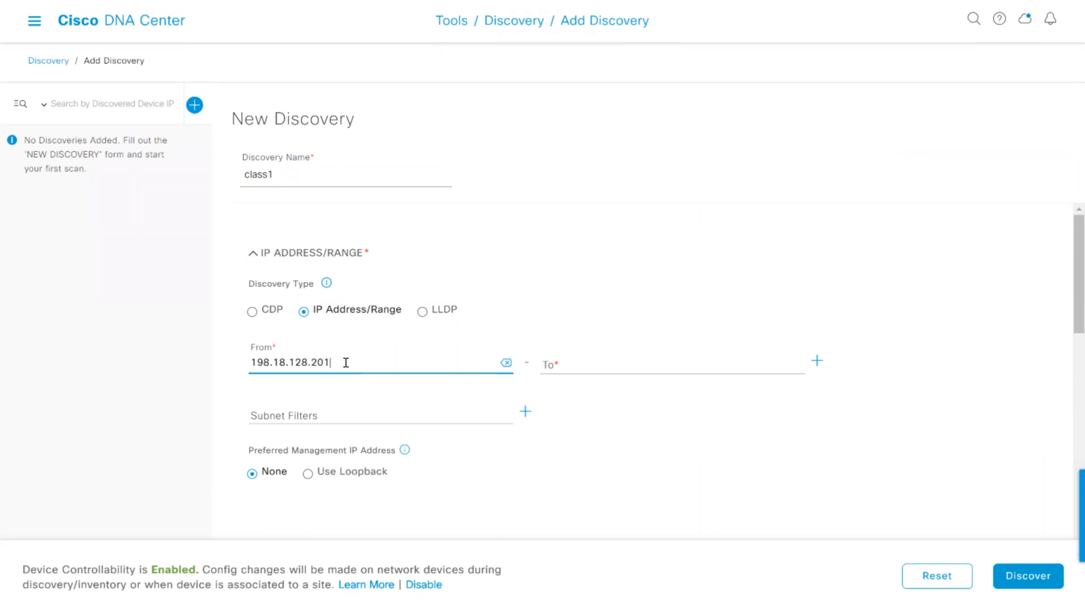
{"action": "key", "text": "ctrl+a"}
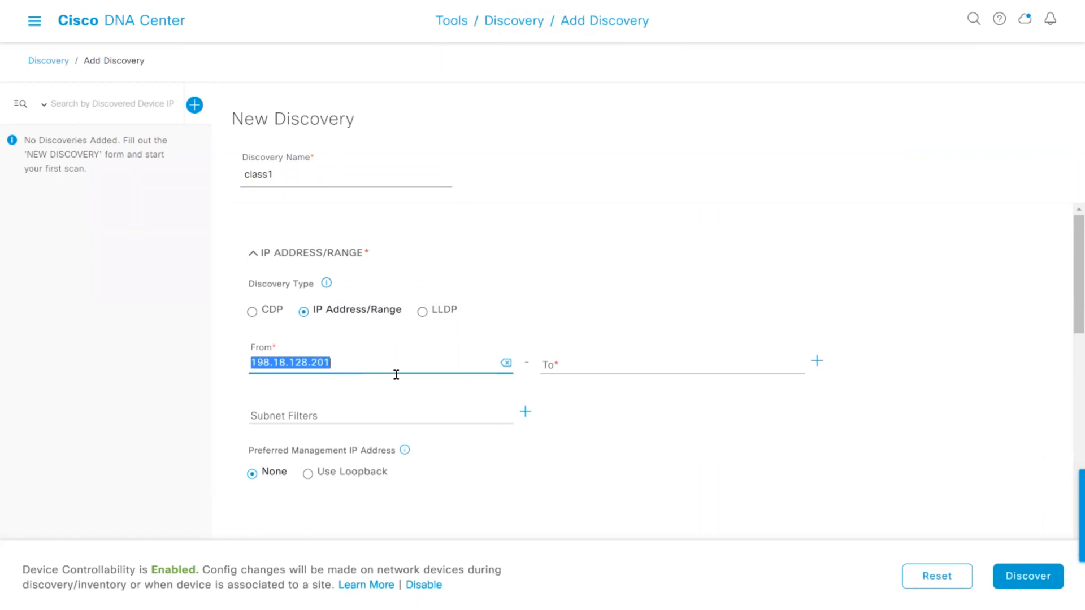
{"action": "left_click", "coordinate": [602, 364]}
{"action": "type", "text": "ver community cisco RO"}
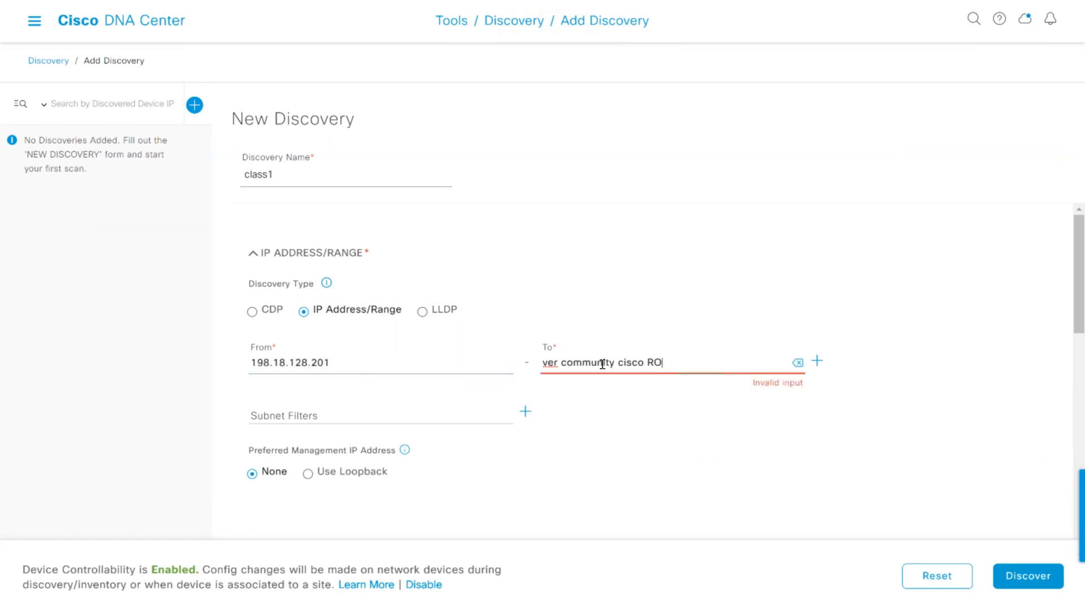
{"action": "key", "text": "ctrl+a"}
{"action": "key", "text": "BackSpace"}
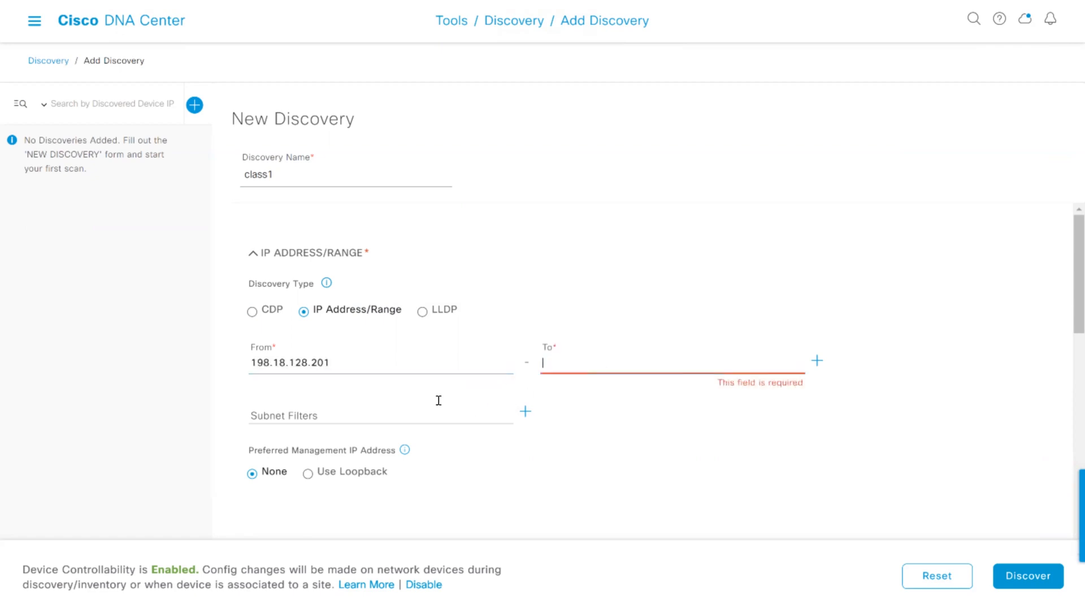
Copy the range's start address into its end address and change it to 198.18.128.208
{"action": "left_click", "coordinate": [343, 356]}
{"action": "key", "text": "ctrl+a"}
{"action": "key", "text": "ctrl+c"}
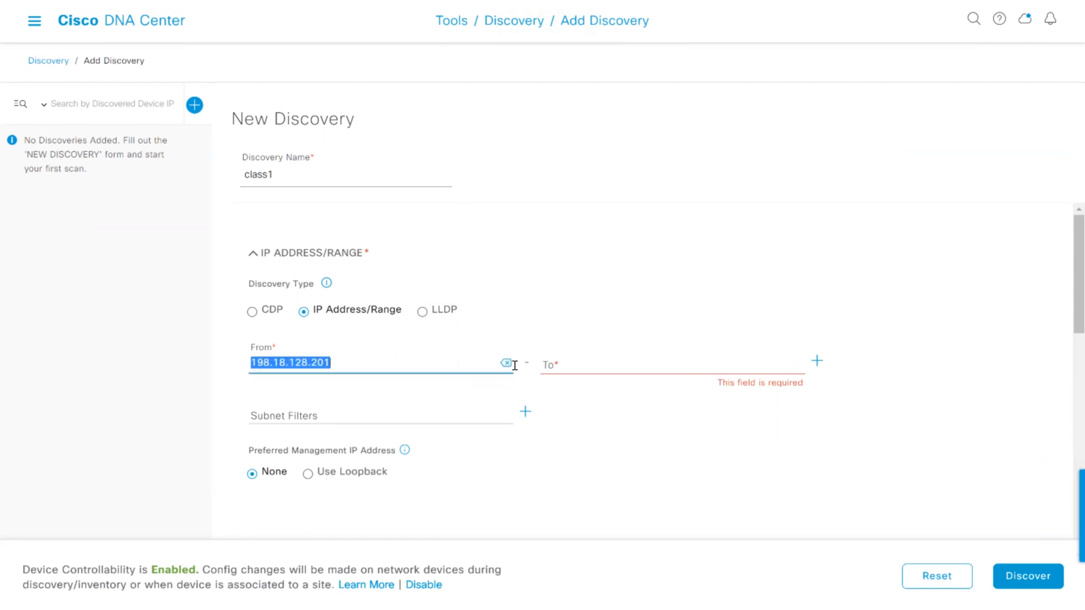
{"action": "left_click", "coordinate": [571, 359]}
{"action": "key", "text": "ctrl+v"}
{"action": "key", "text": "BackSpace"}
{"action": "type", "text": "8"}
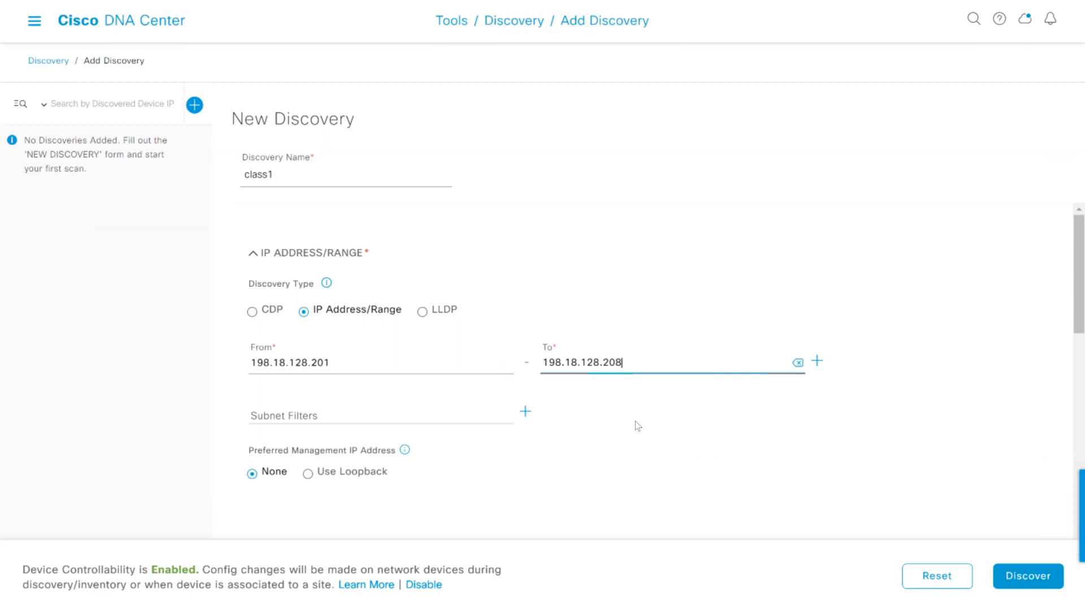
Begin a new SNMPv2c write credential for the discovery with the name labSNMPcisco
{"action": "scroll", "coordinate": [637, 405], "scroll_direction": "down", "scroll_amount": 1}
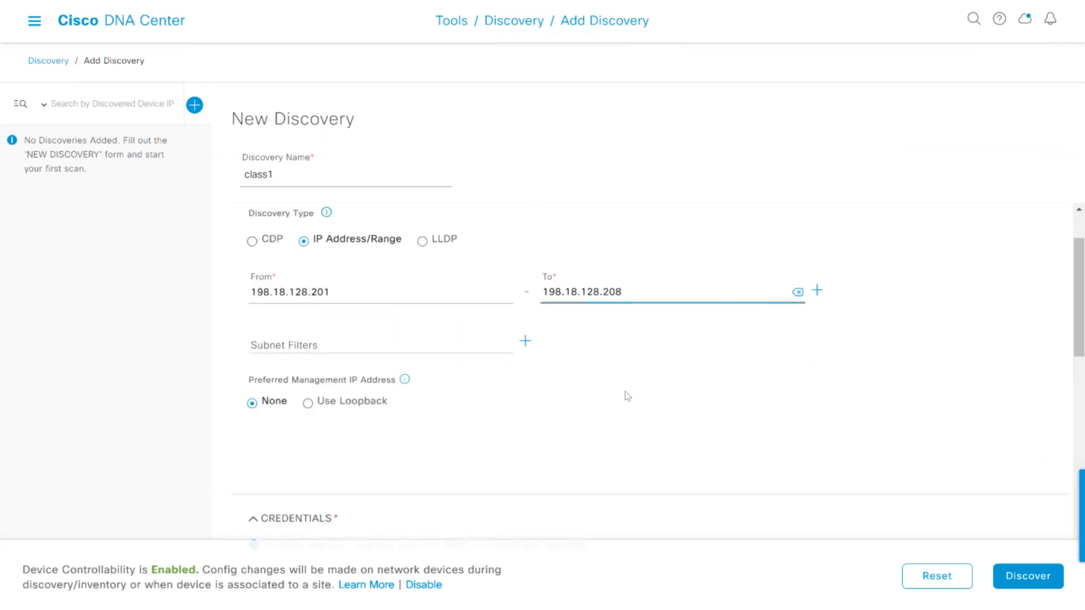
{"action": "scroll", "coordinate": [623, 394], "scroll_direction": "down", "scroll_amount": 2}
{"action": "scroll", "coordinate": [377, 440], "scroll_direction": "down", "scroll_amount": 2}
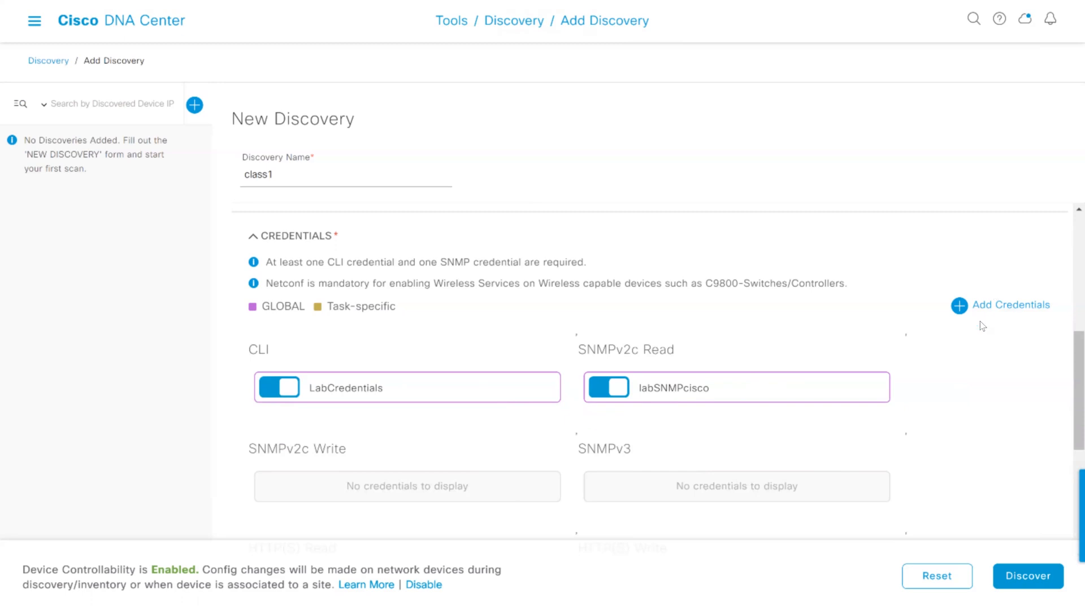
{"action": "left_click", "coordinate": [998, 308]}
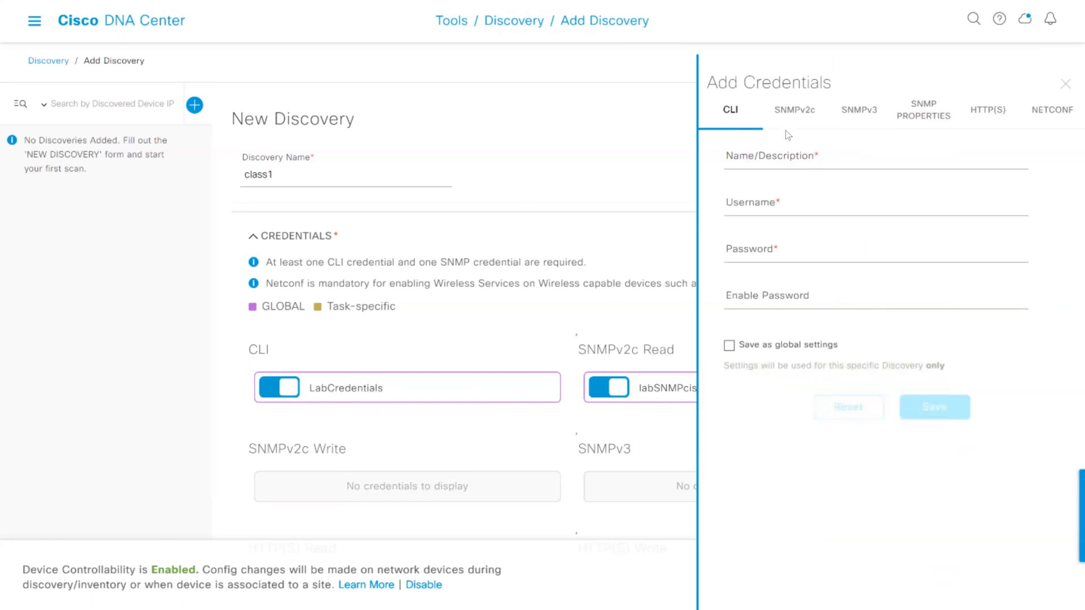
{"action": "left_click", "coordinate": [796, 116]}
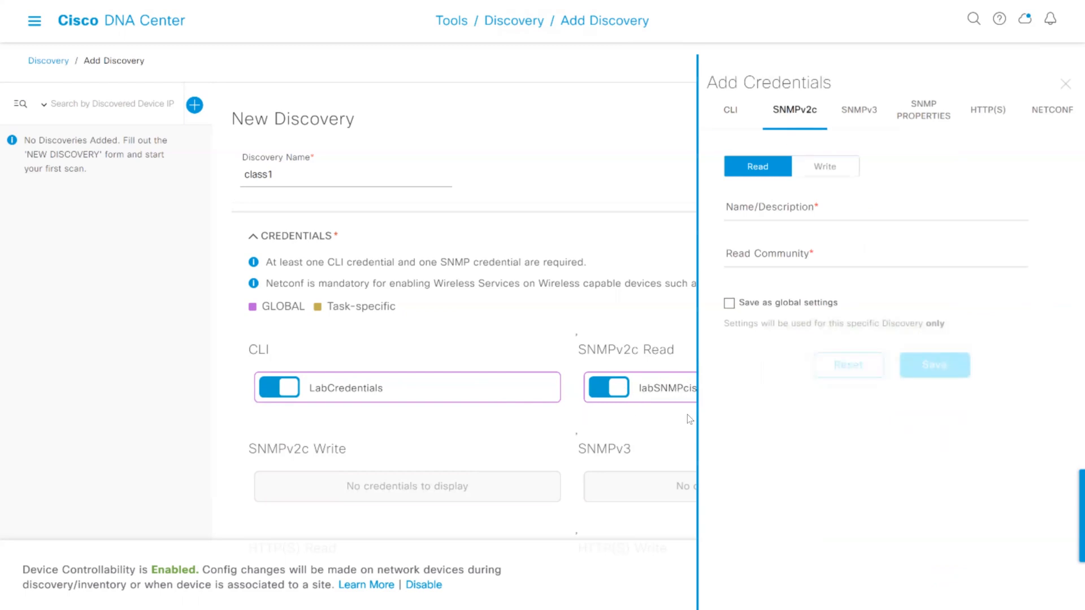
{"action": "left_click", "coordinate": [822, 167]}
{"action": "left_click", "coordinate": [801, 209]}
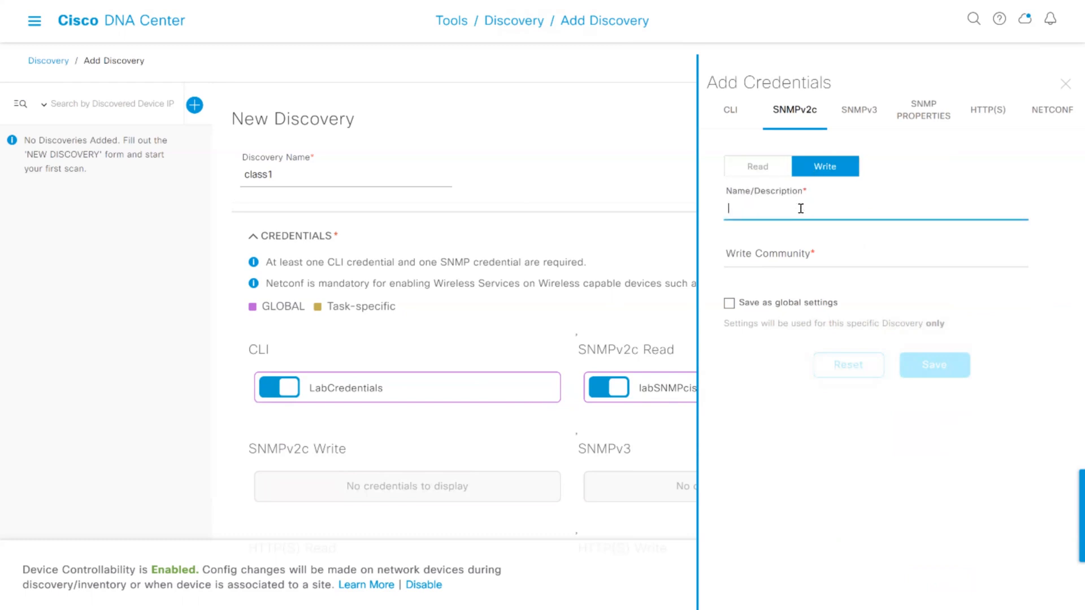
{"action": "type", "text": "labSNMPcisco"}
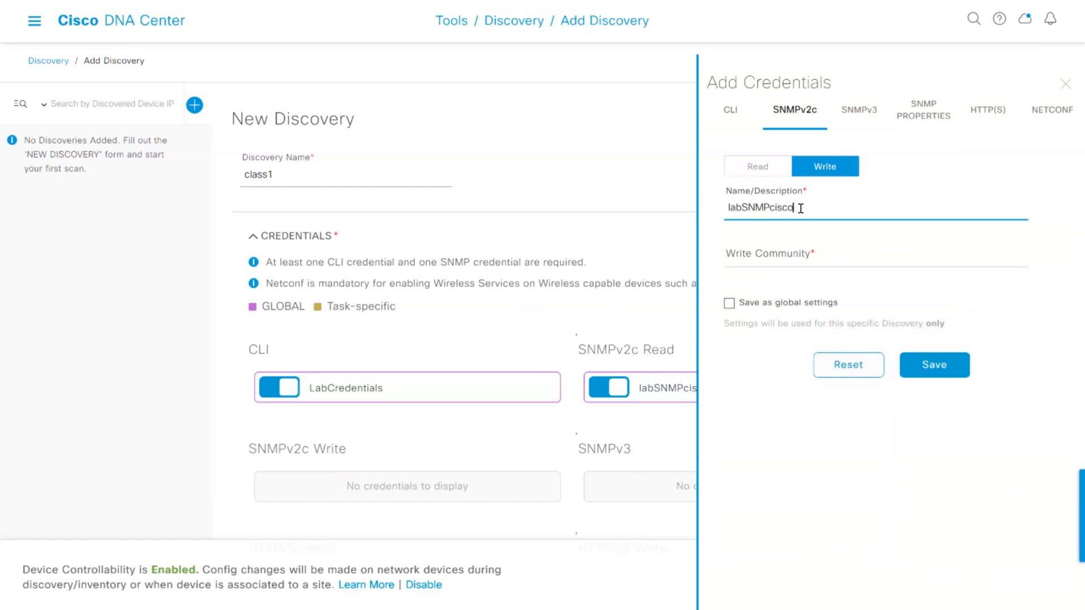
{"action": "key", "text": "Tab"}
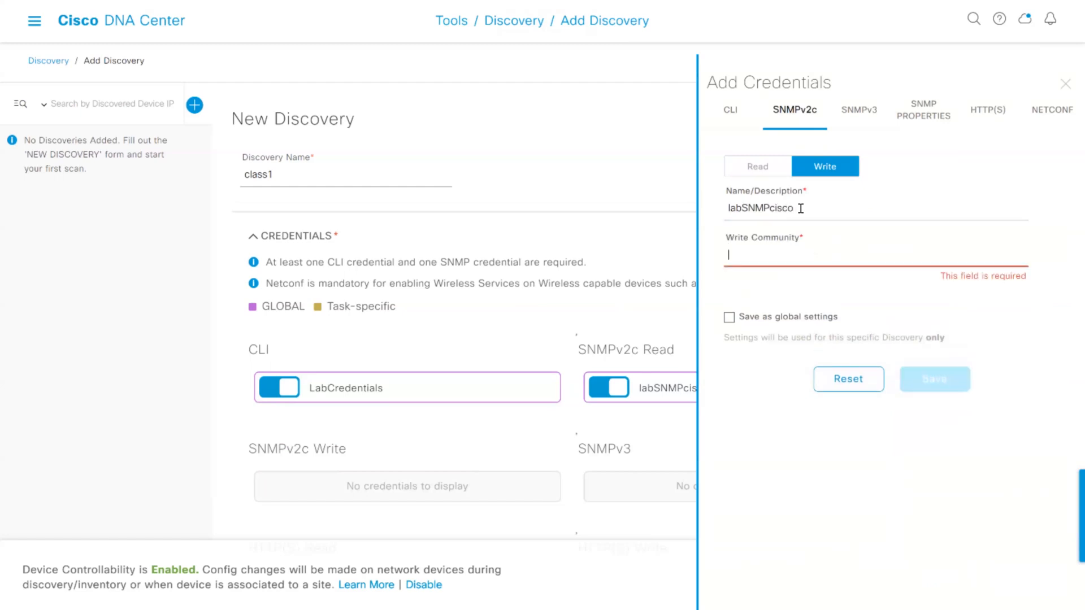
Enter the SNMP write community string, reveal it, and save the credential as a global setting
{"action": "type", "text": "cisco"}
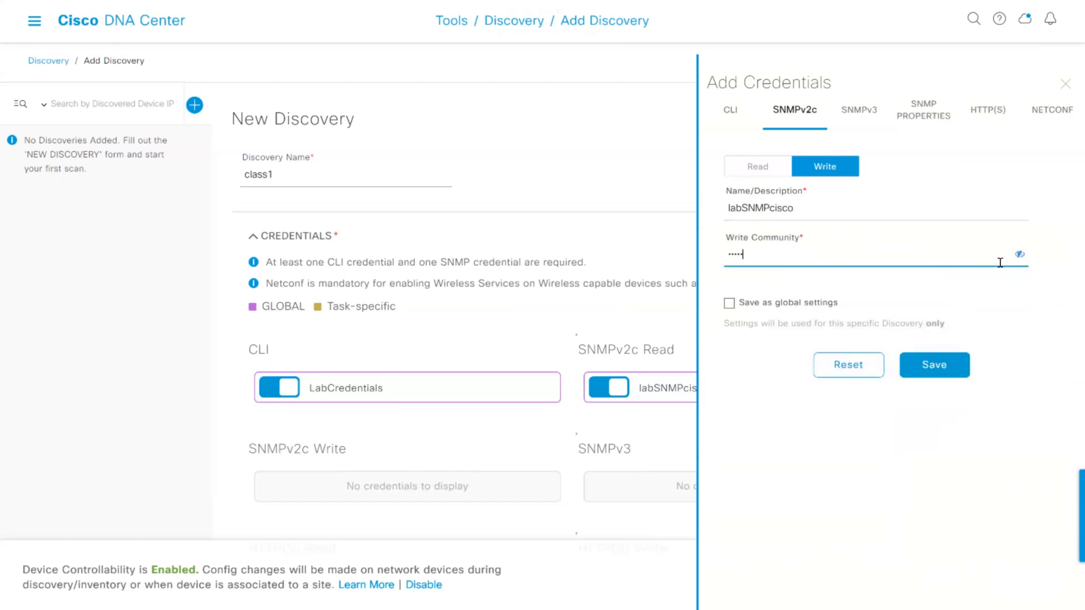
{"action": "left_click", "coordinate": [1019, 253]}
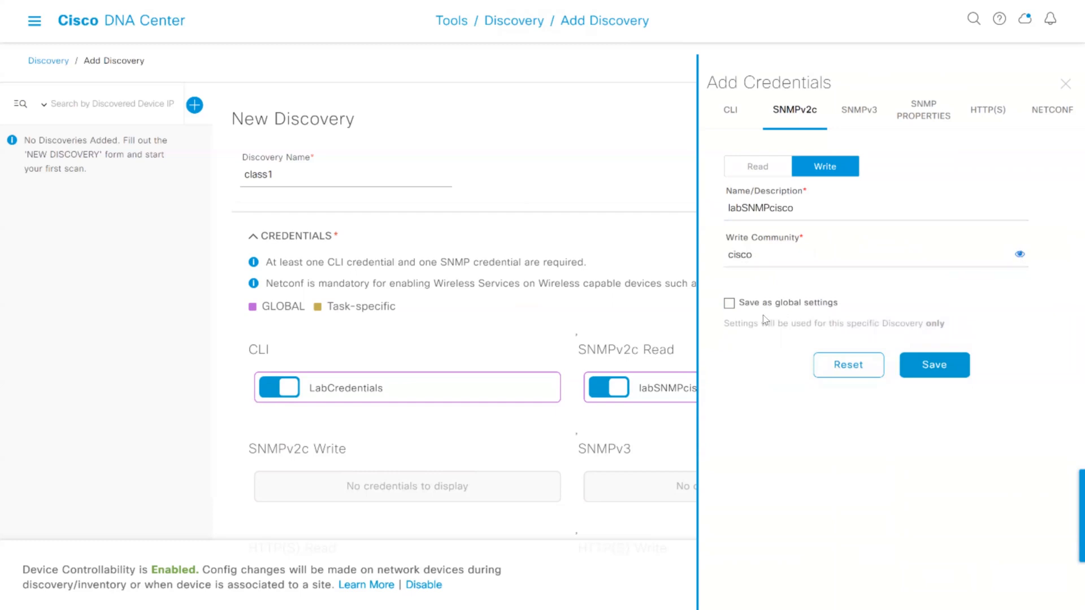
{"action": "left_click", "coordinate": [742, 313]}
{"action": "left_click", "coordinate": [925, 357]}
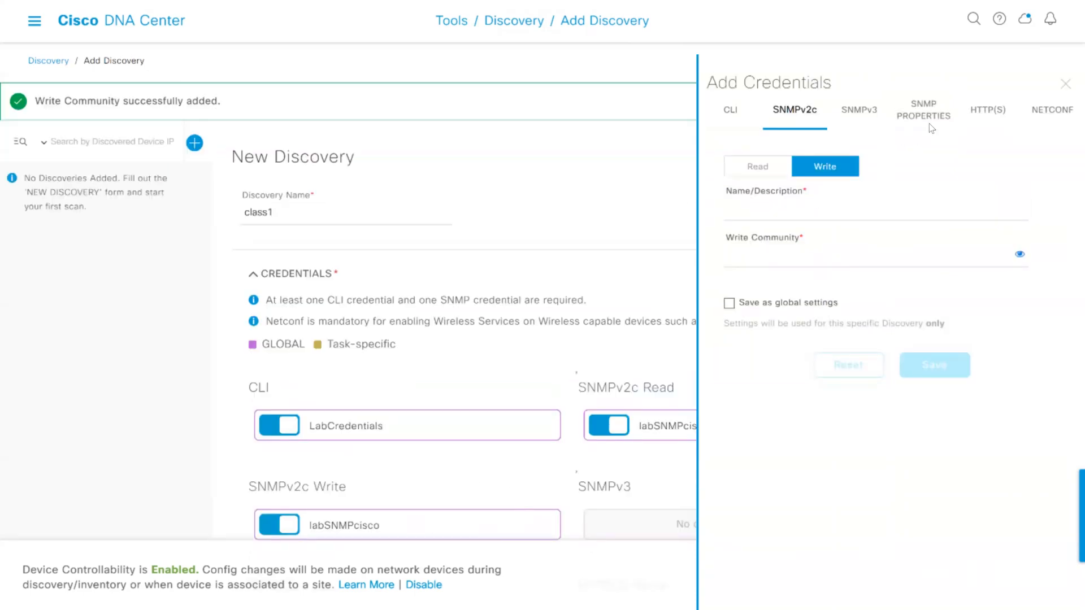
Add a NETCONF credential on port 830, save it as a global setting and close the credentials form
{"action": "left_click", "coordinate": [1055, 116]}
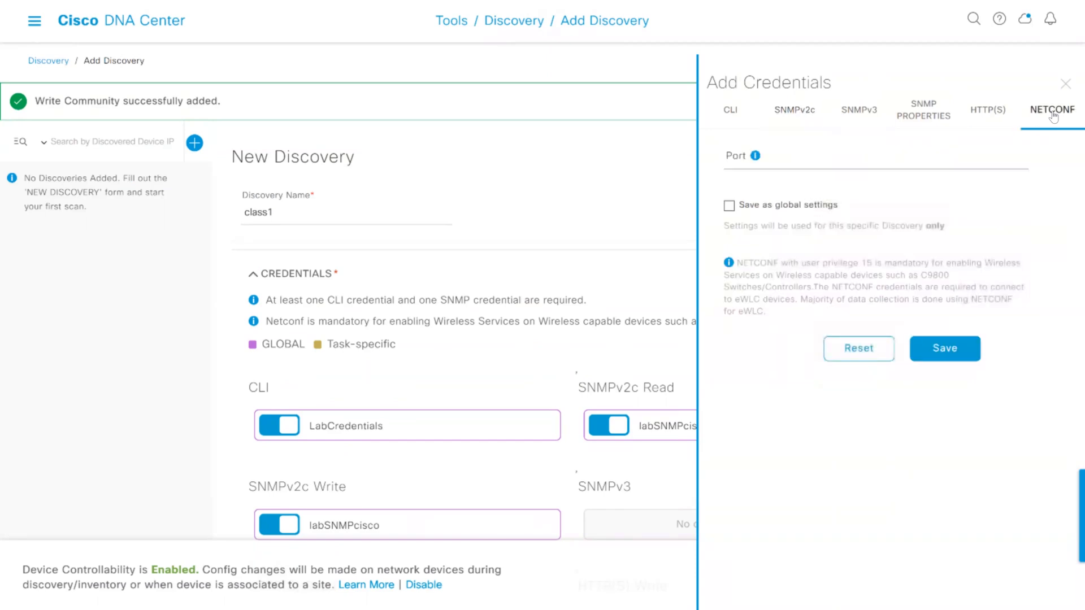
{"action": "left_click", "coordinate": [816, 161]}
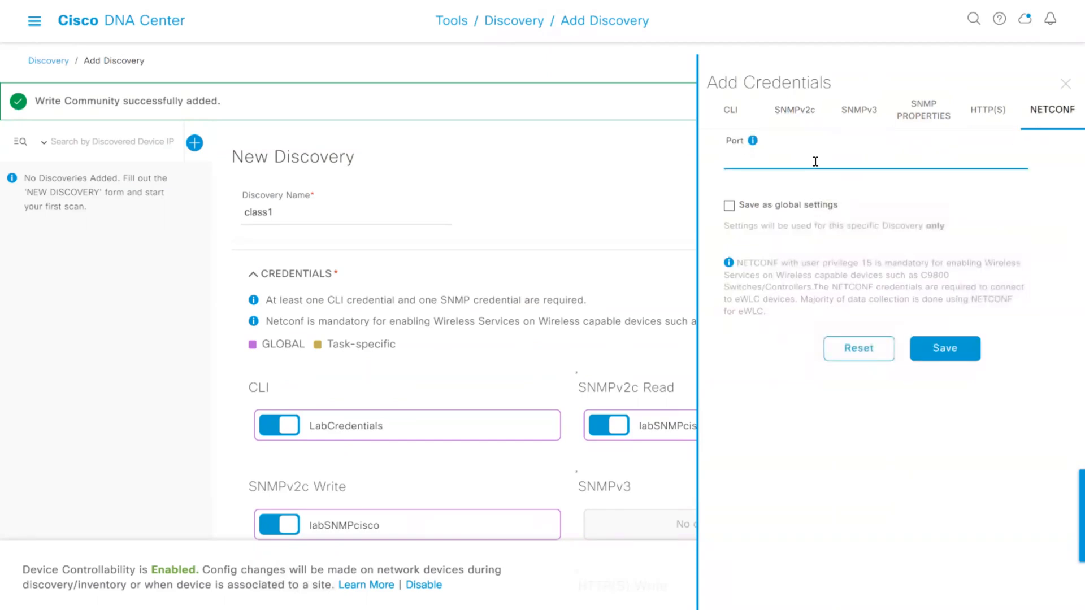
{"action": "type", "text": "830"}
{"action": "left_click", "coordinate": [730, 206]}
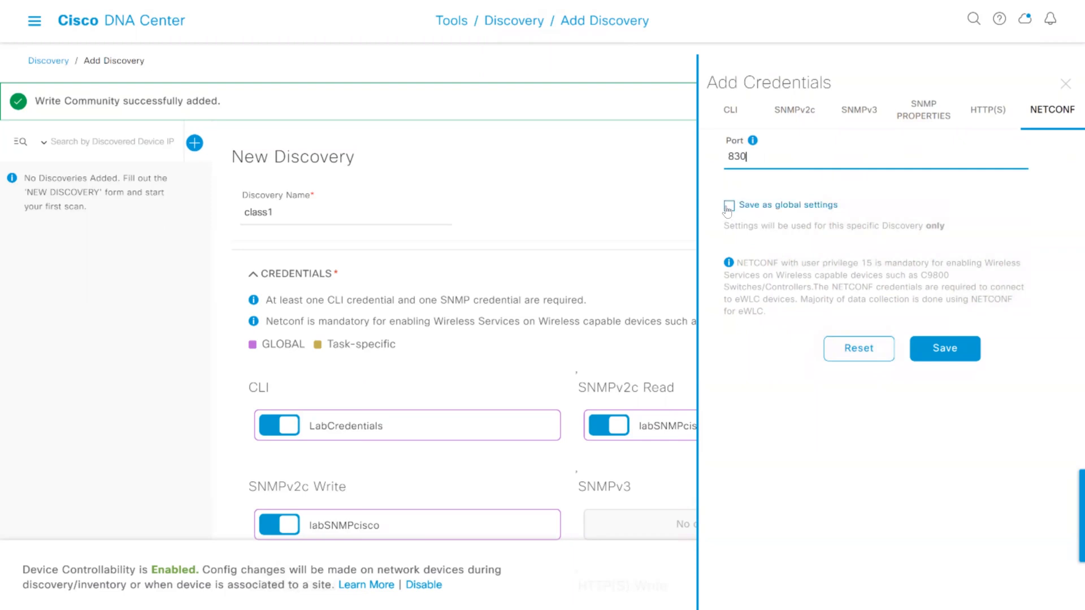
{"action": "left_click", "coordinate": [942, 349]}
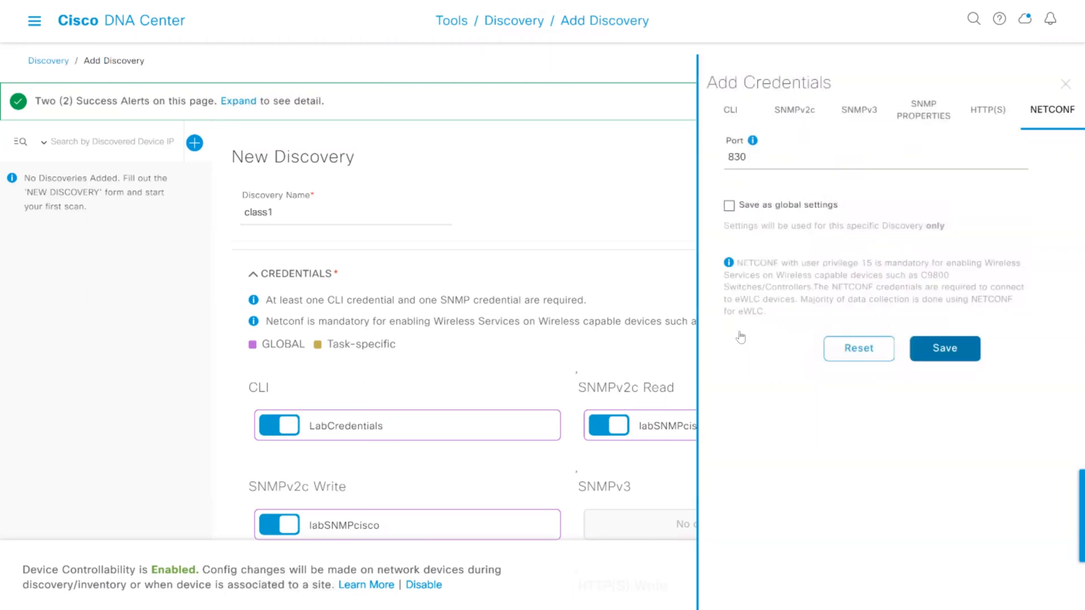
{"action": "left_click", "coordinate": [1065, 84]}
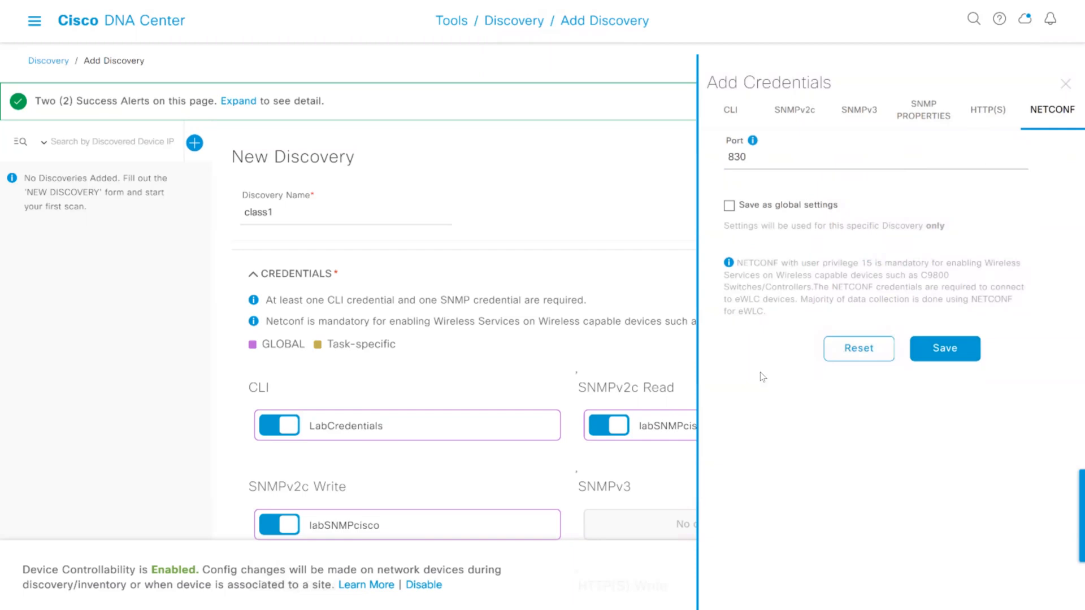
Review the discovery's credentials and its advanced protocol order
{"action": "scroll", "coordinate": [703, 352], "scroll_direction": "down", "scroll_amount": 3}
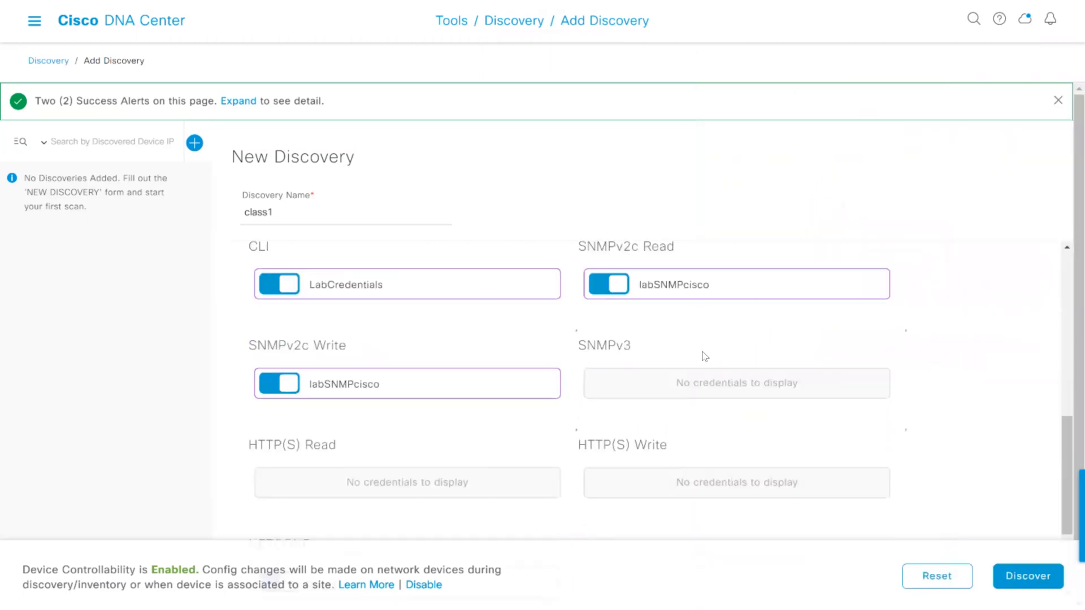
{"action": "scroll", "coordinate": [703, 351], "scroll_direction": "down", "scroll_amount": 3}
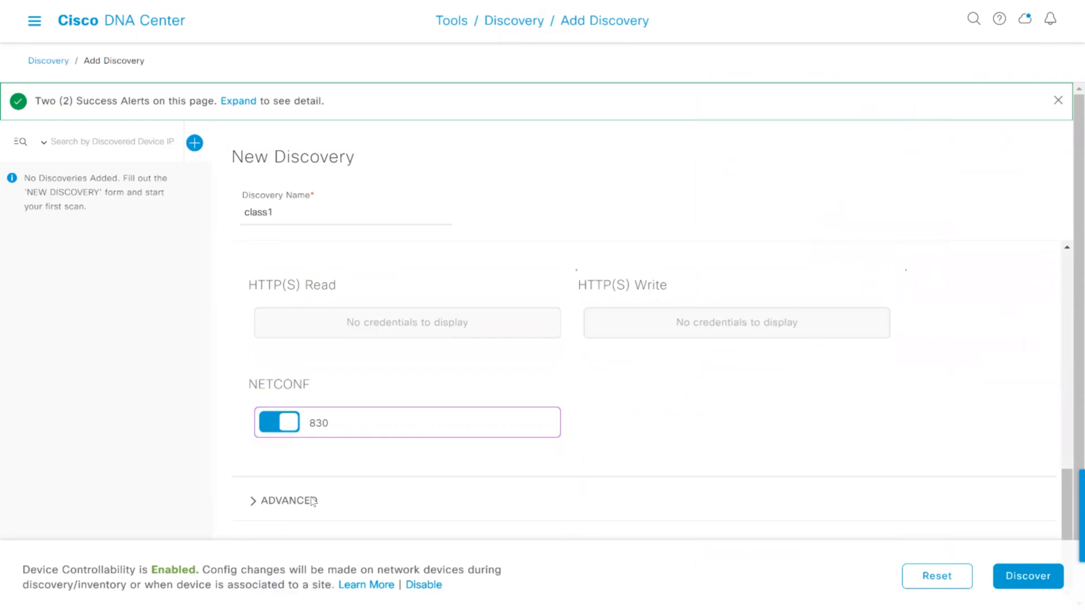
{"action": "left_click", "coordinate": [253, 502]}
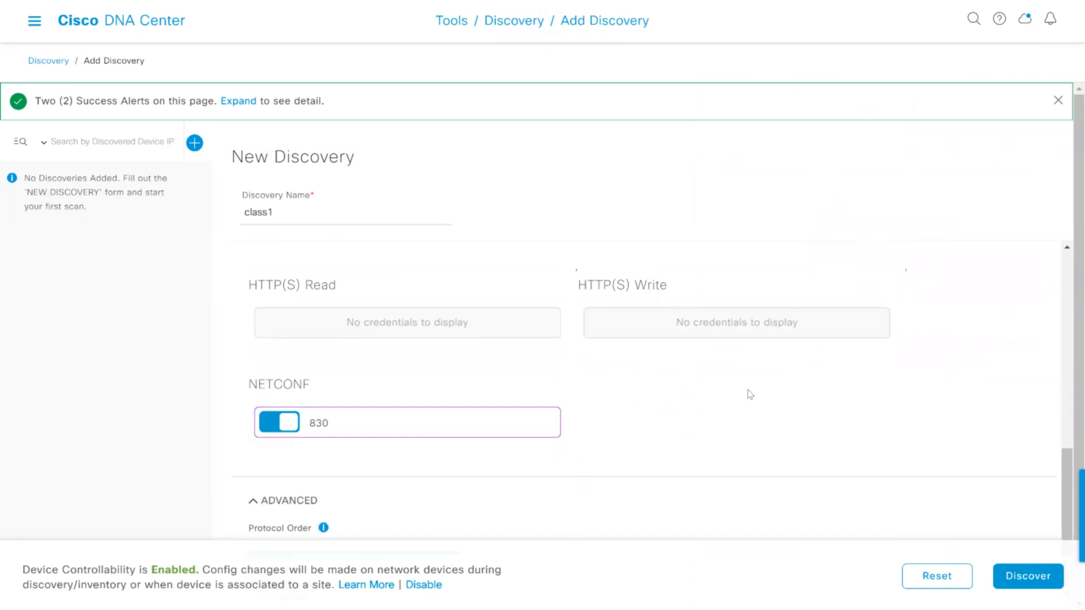
{"action": "scroll", "coordinate": [739, 402], "scroll_direction": "down", "scroll_amount": 2}
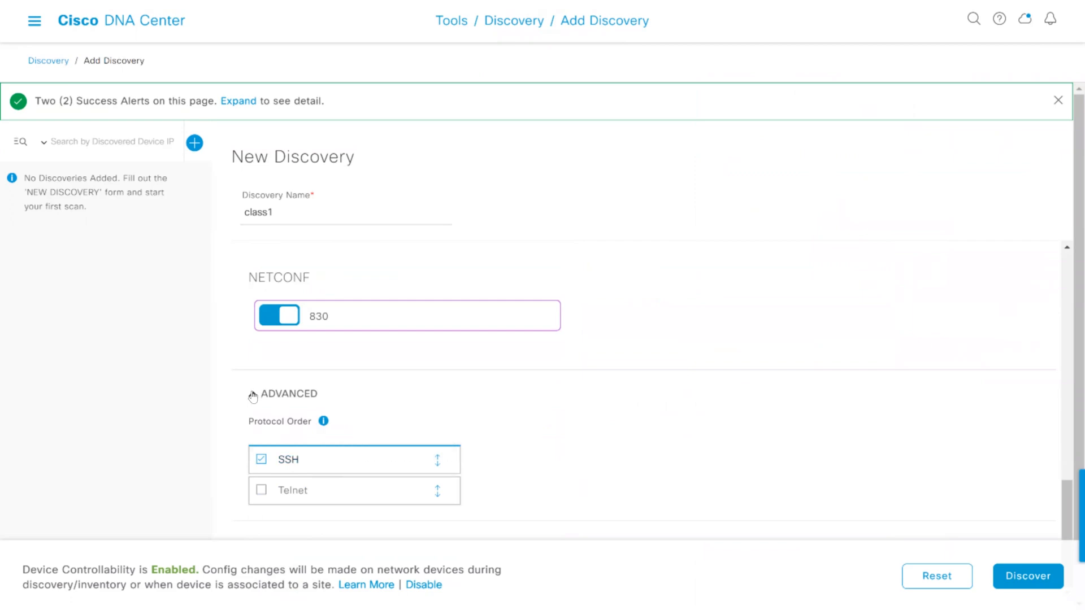
{"action": "scroll", "coordinate": [686, 297], "scroll_direction": "up", "scroll_amount": 6}
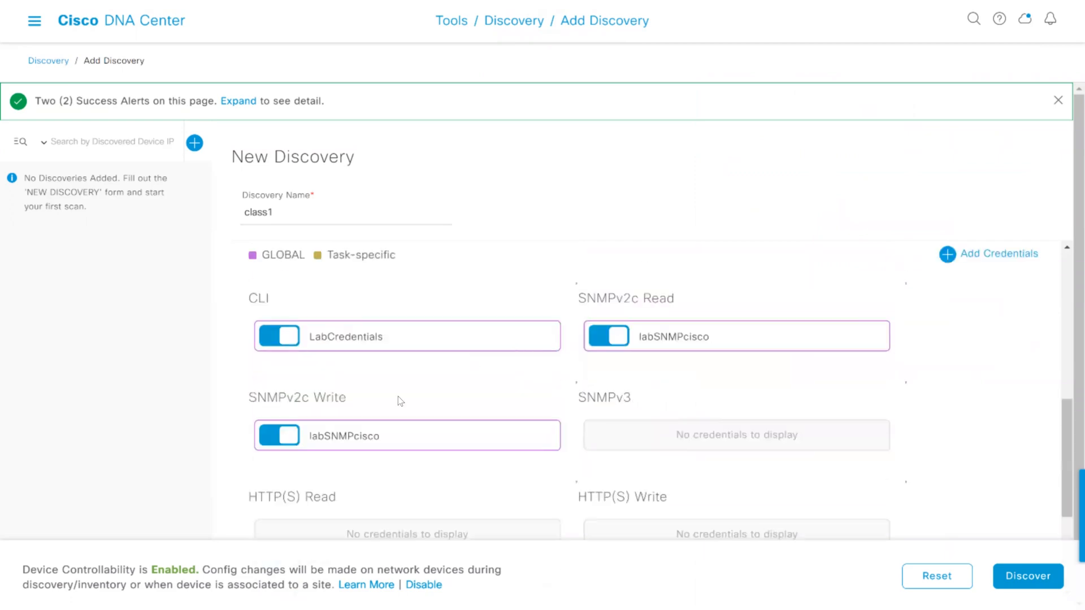
Turn off the labSNMPcisco SNMPv2c Write credential and start the class1 discovery immediately
{"action": "left_click", "coordinate": [292, 436]}
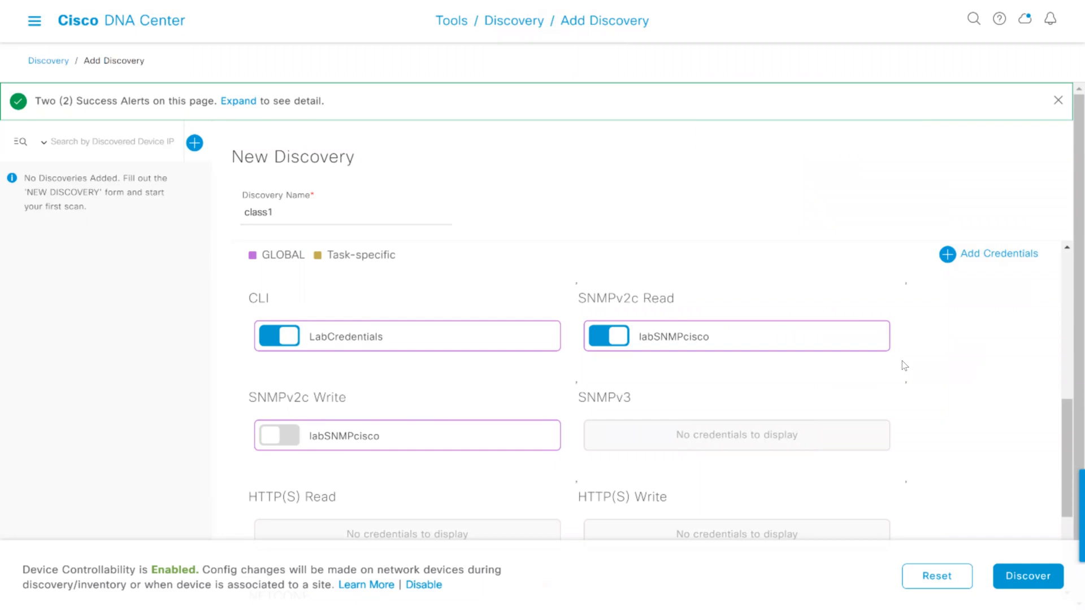
{"action": "scroll", "coordinate": [901, 351], "scroll_direction": "down", "scroll_amount": 4}
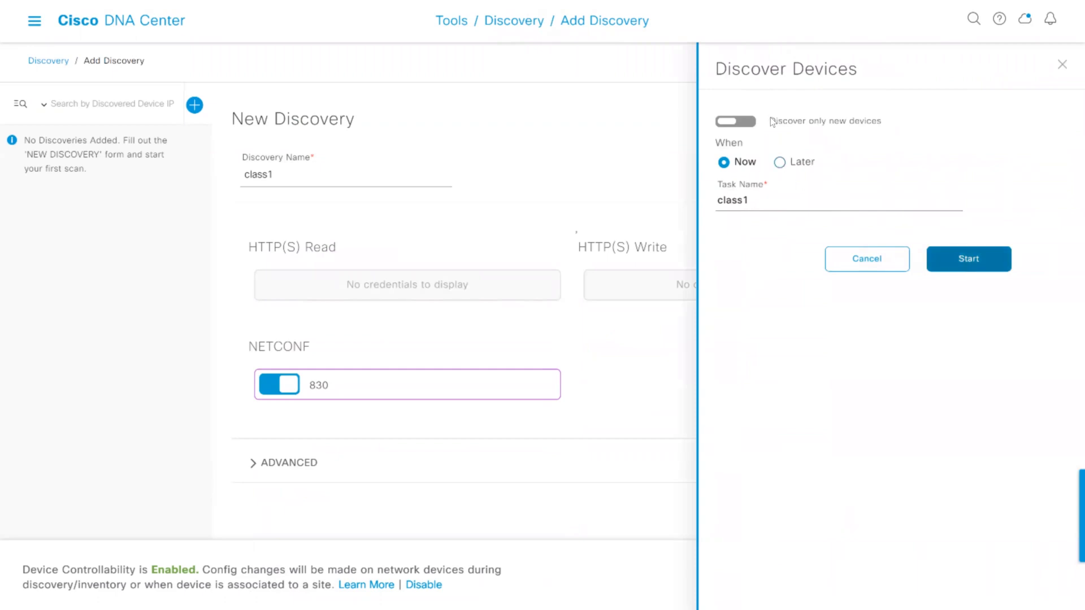
{"action": "left_click", "coordinate": [974, 255]}
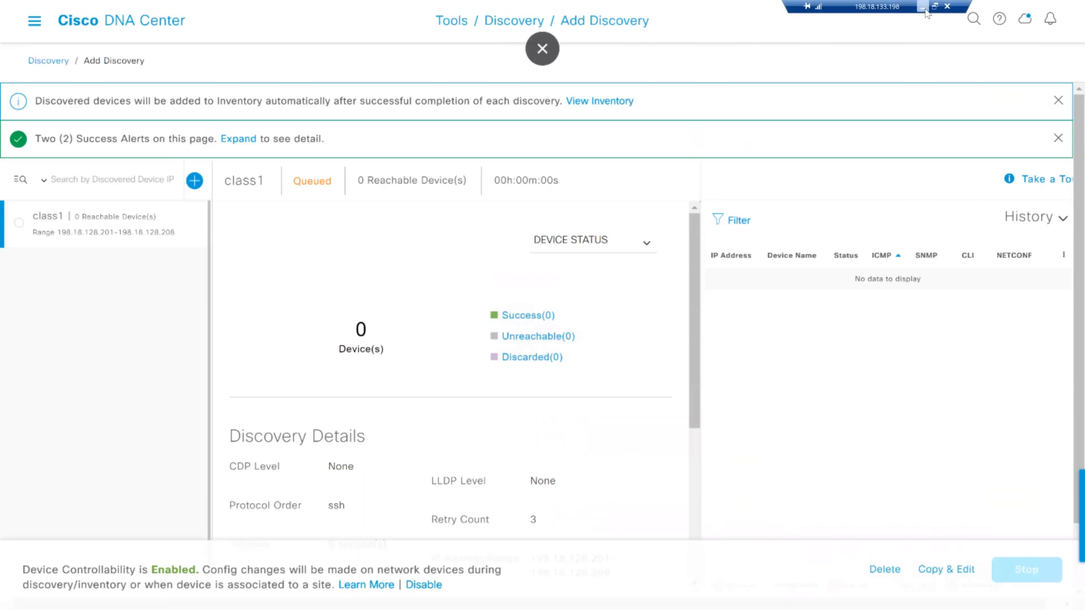
Switch to SecureCRT, reconnect the 198.18.128.201 session and log in as admin with the account password
{"action": "left_click", "coordinate": [927, 11]}
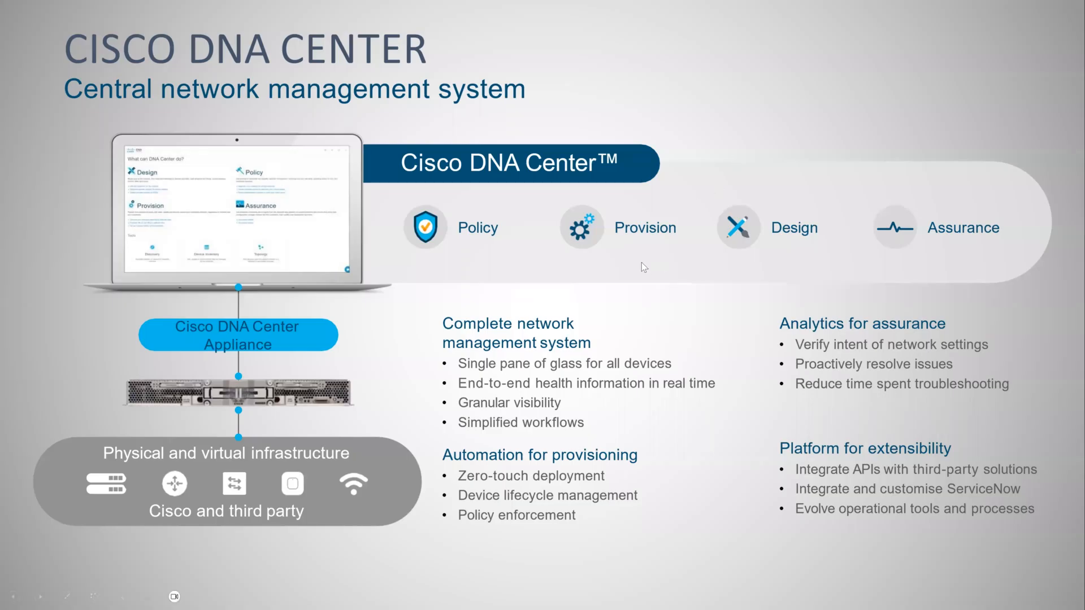
{"action": "key", "text": "super"}
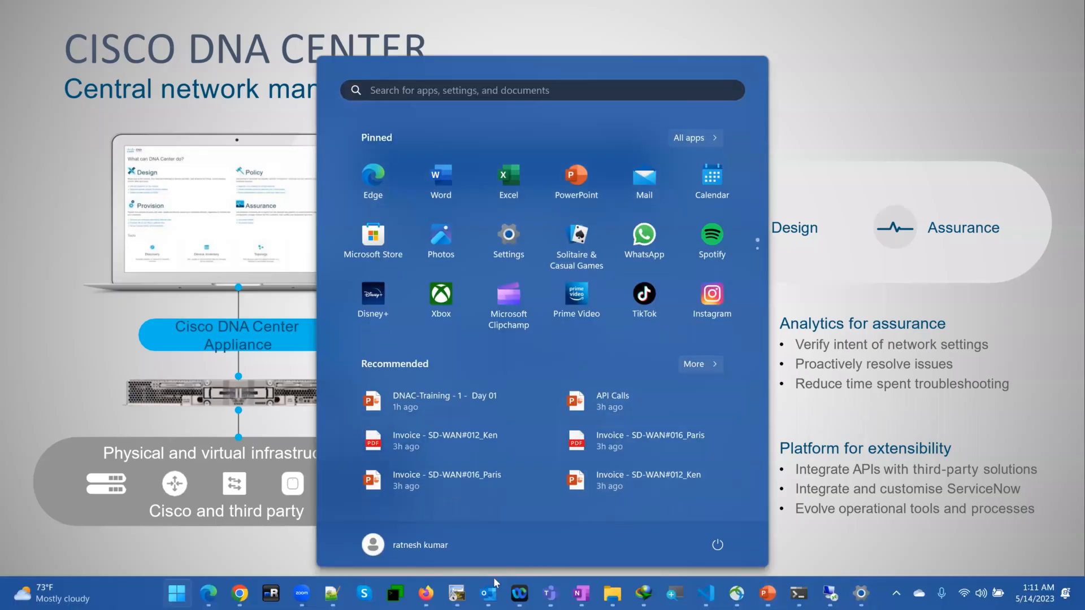
{"action": "left_click", "coordinate": [458, 593]}
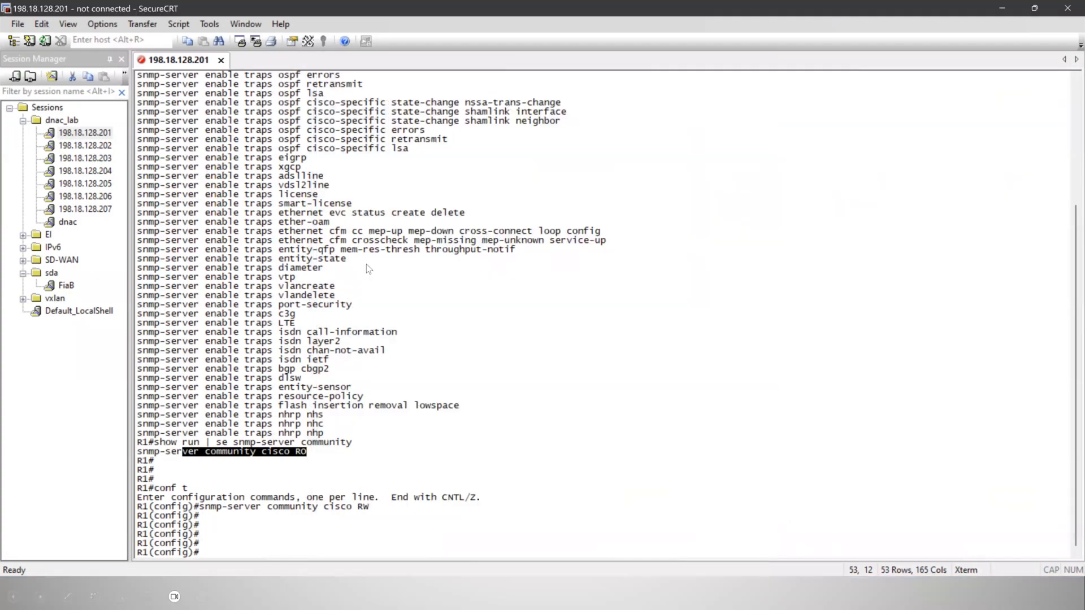
{"action": "left_click", "coordinate": [373, 277]}
{"action": "key", "text": "Return"}
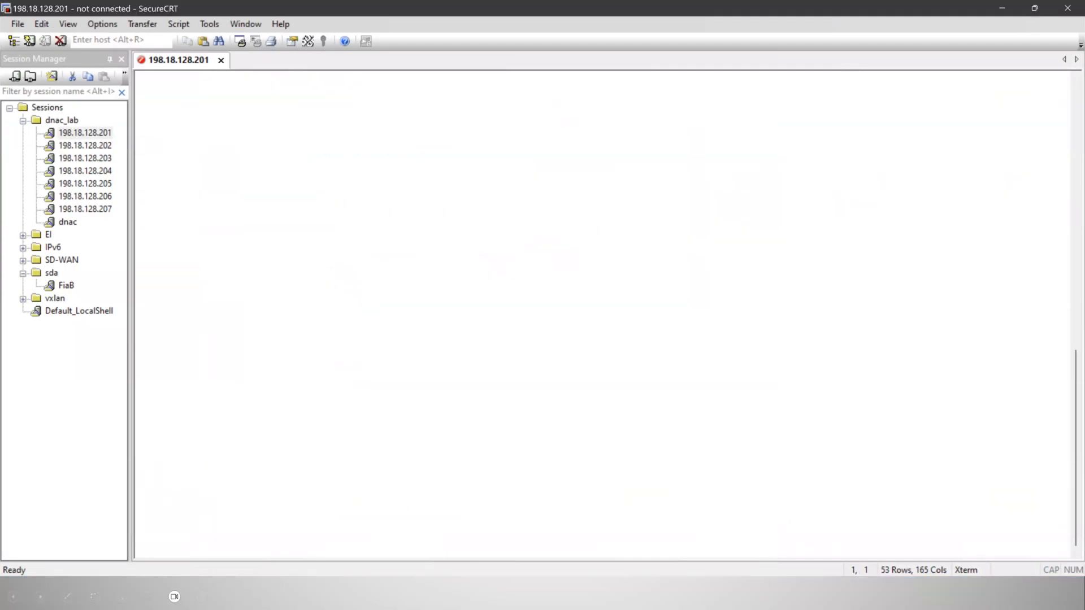
{"action": "type", "text": "admin"}
{"action": "key", "text": "Return"}
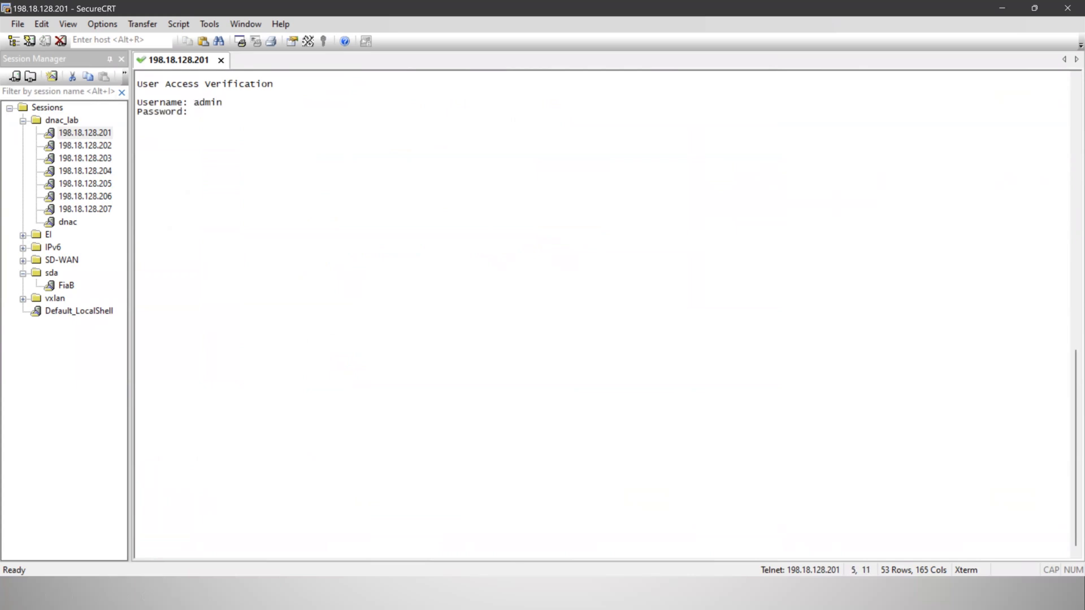
{"action": "key", "text": "Return"}
Run sh users on R1 and examine the source locations of the vty 0 and vty 2 sessions
{"action": "type", "text": "sh user"}
{"action": "key", "text": "Tab"}
{"action": "key", "text": "Return"}
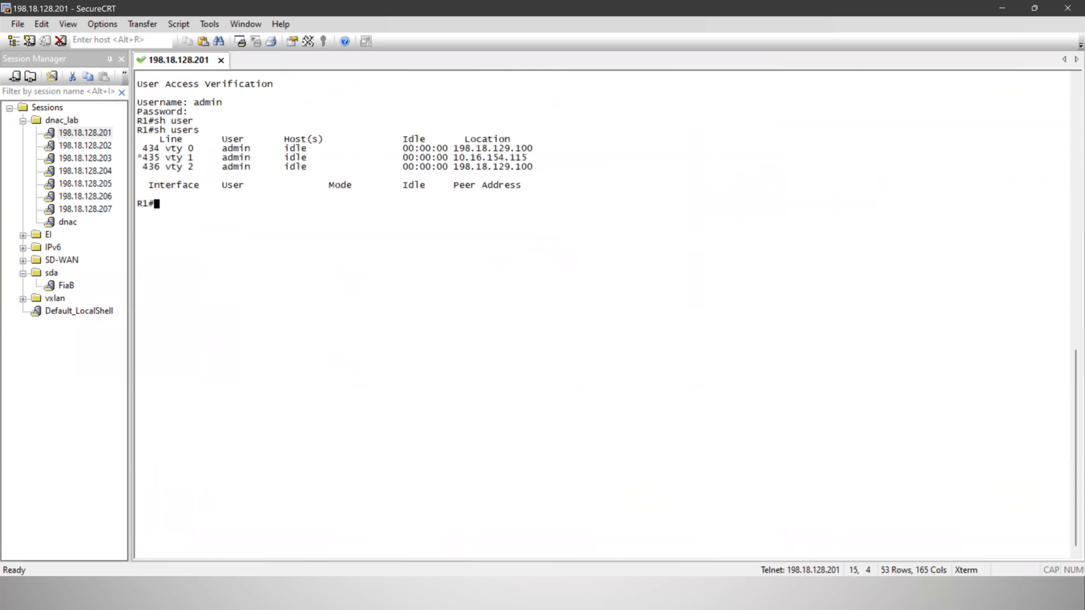
{"action": "left_click_drag", "start_coordinate": [454, 149], "coordinate": [533, 150]}
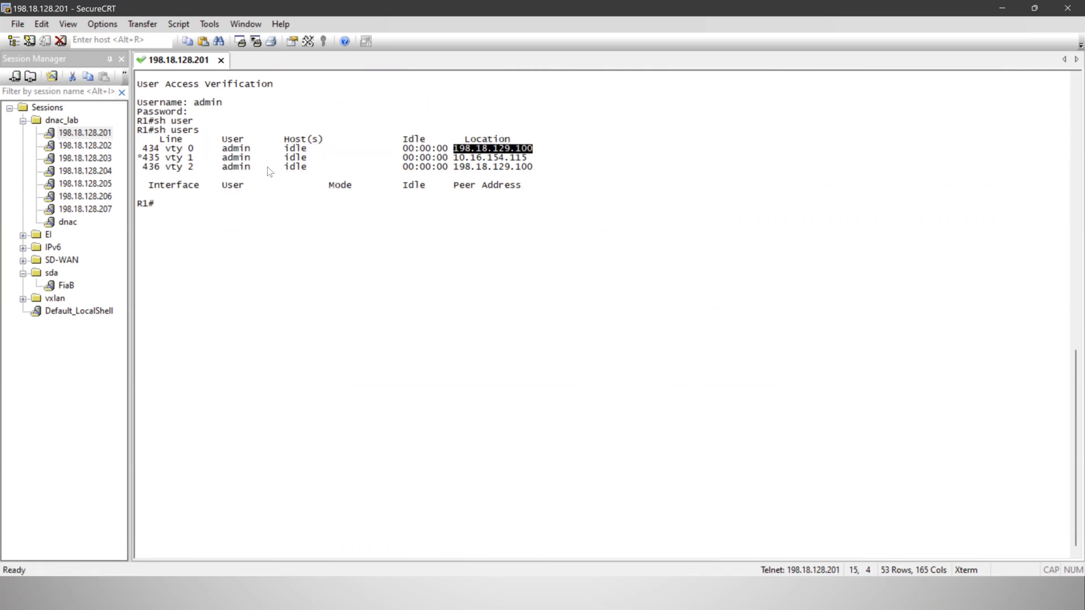
{"action": "left_click_drag", "start_coordinate": [454, 167], "coordinate": [534, 167]}
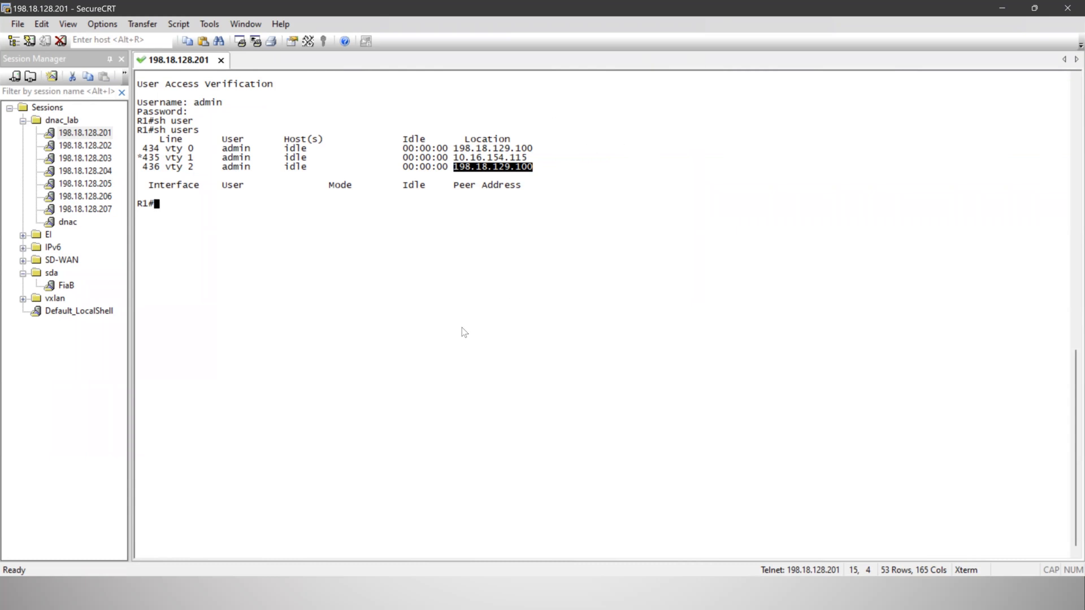
Switch back to Cisco DNA Center and open the Provision inventory of network devices
{"action": "key", "text": "super"}
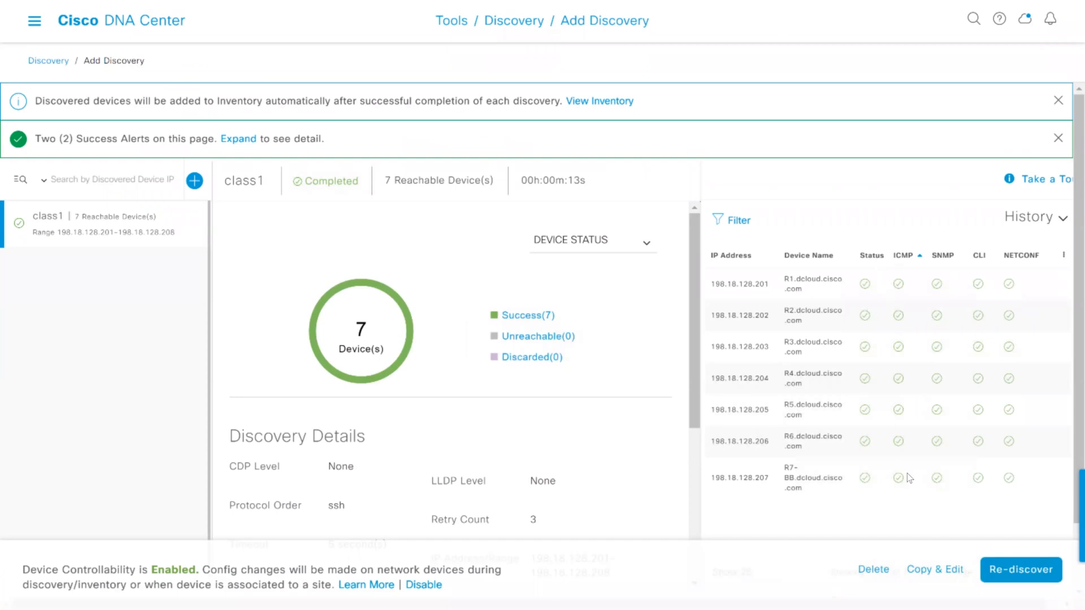
{"action": "left_click", "coordinate": [944, 256]}
{"action": "left_click", "coordinate": [33, 27]}
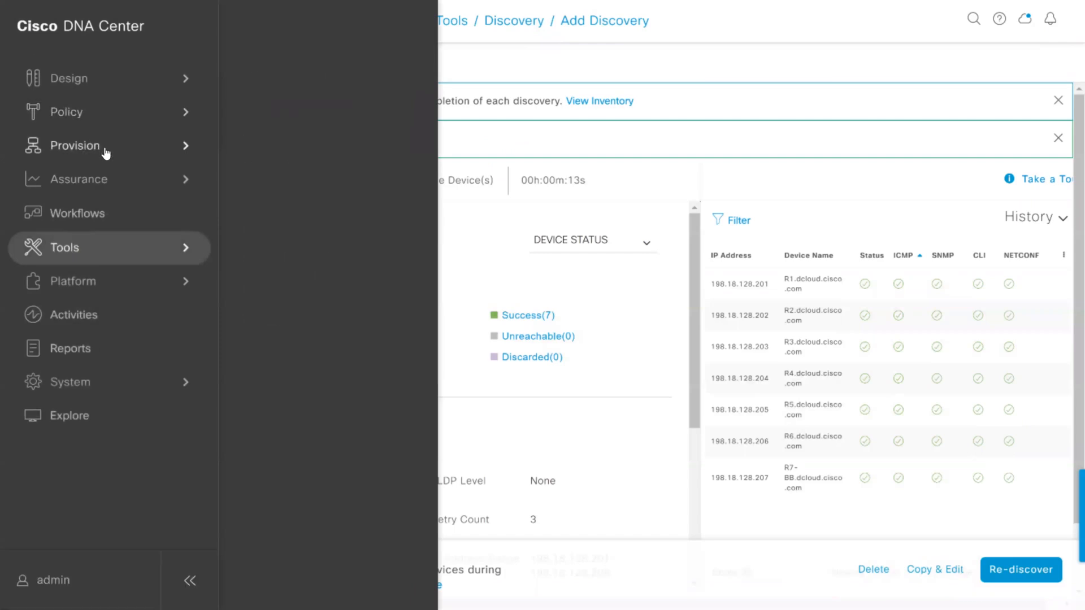
{"action": "mouse_move", "coordinate": [106, 151]}
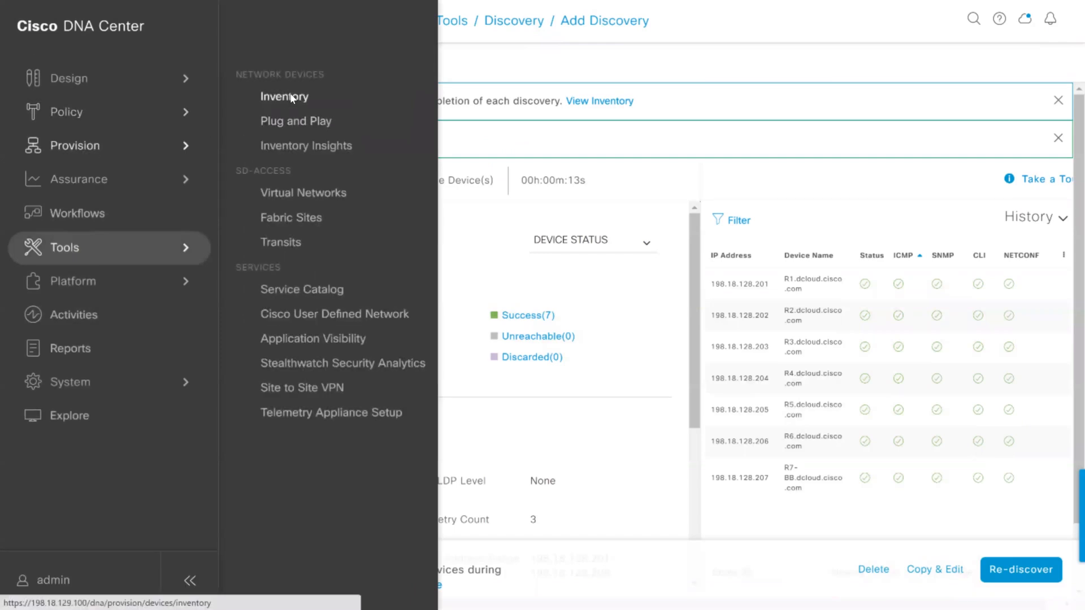
{"action": "left_click", "coordinate": [291, 99]}
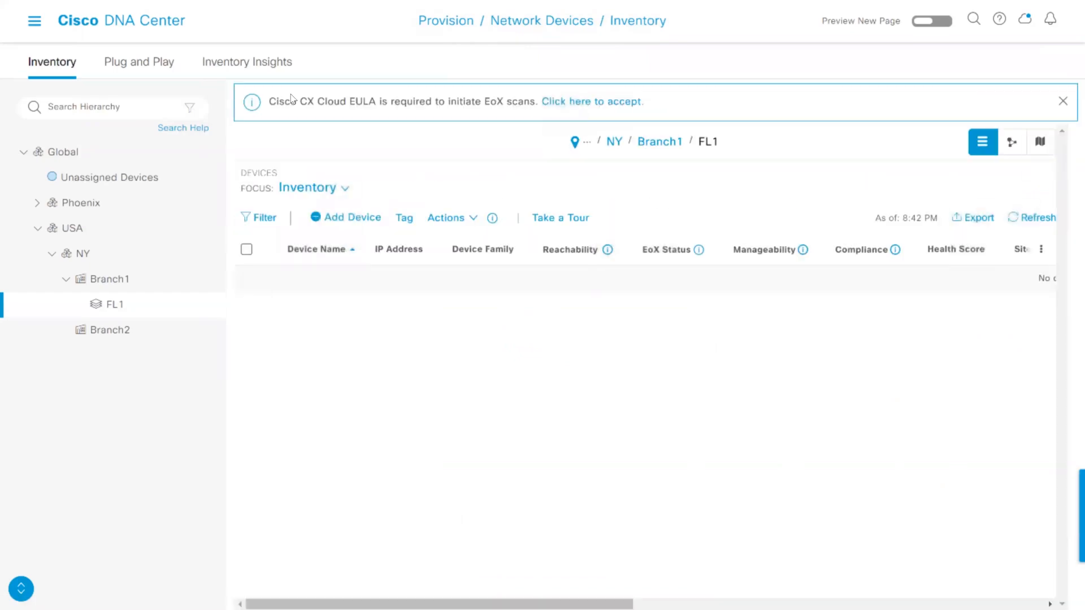
Refresh the Unassigned Devices list, select R2, R3 and R4, and start Assign Device to Site for them
{"action": "left_click", "coordinate": [107, 184]}
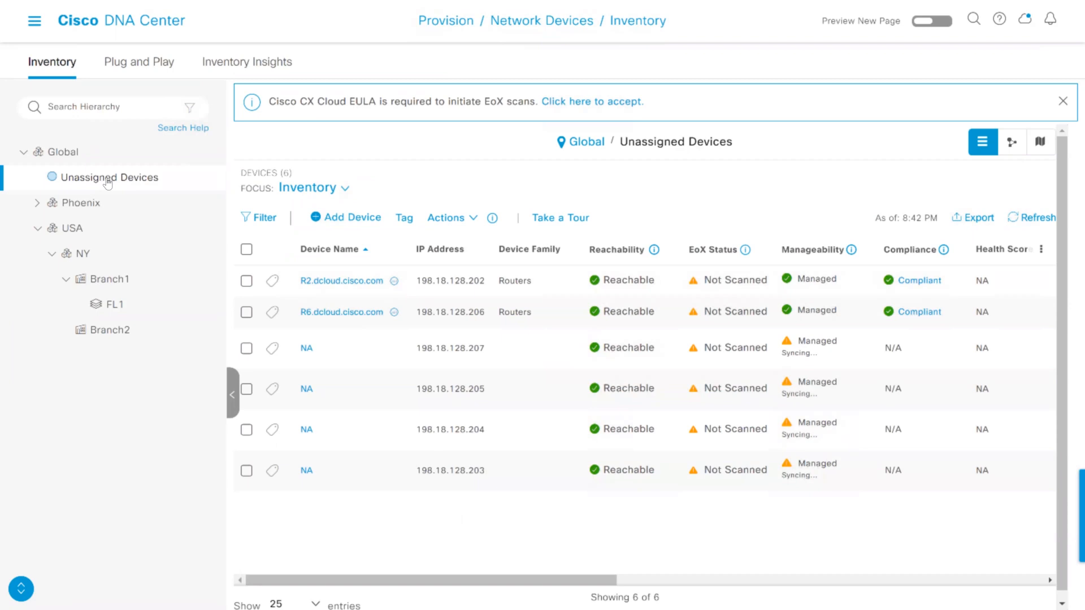
{"action": "left_click", "coordinate": [1025, 225]}
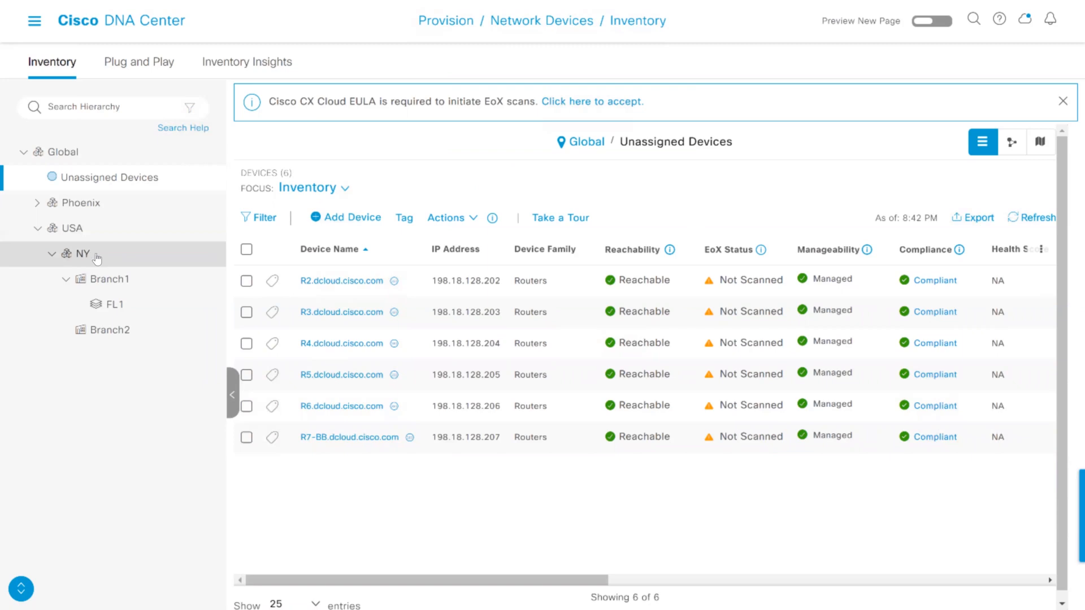
{"action": "left_click", "coordinate": [247, 282]}
{"action": "left_click", "coordinate": [247, 312]}
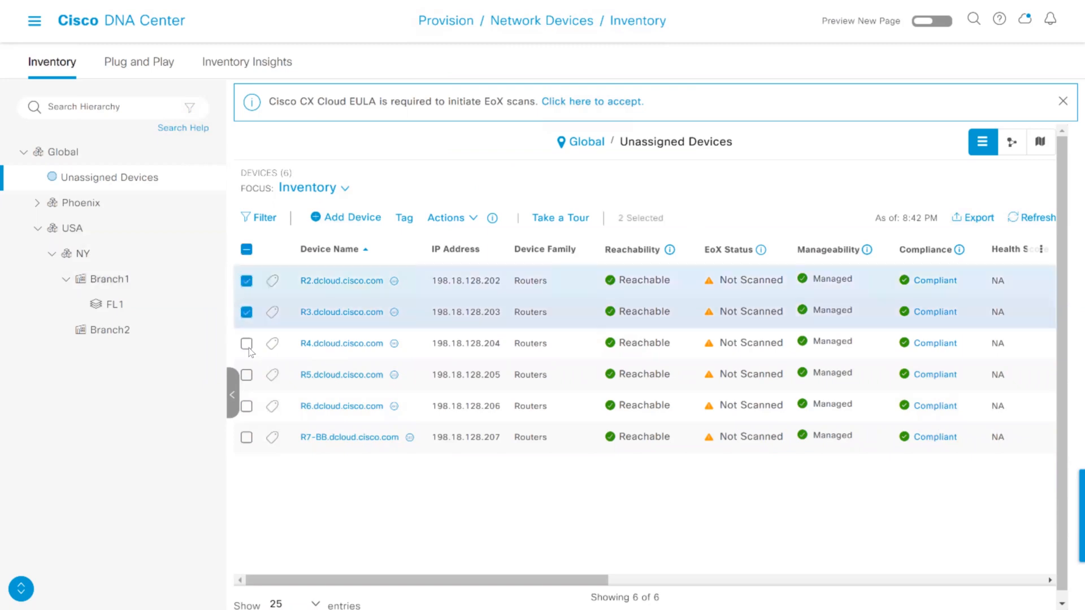
{"action": "left_click", "coordinate": [246, 345]}
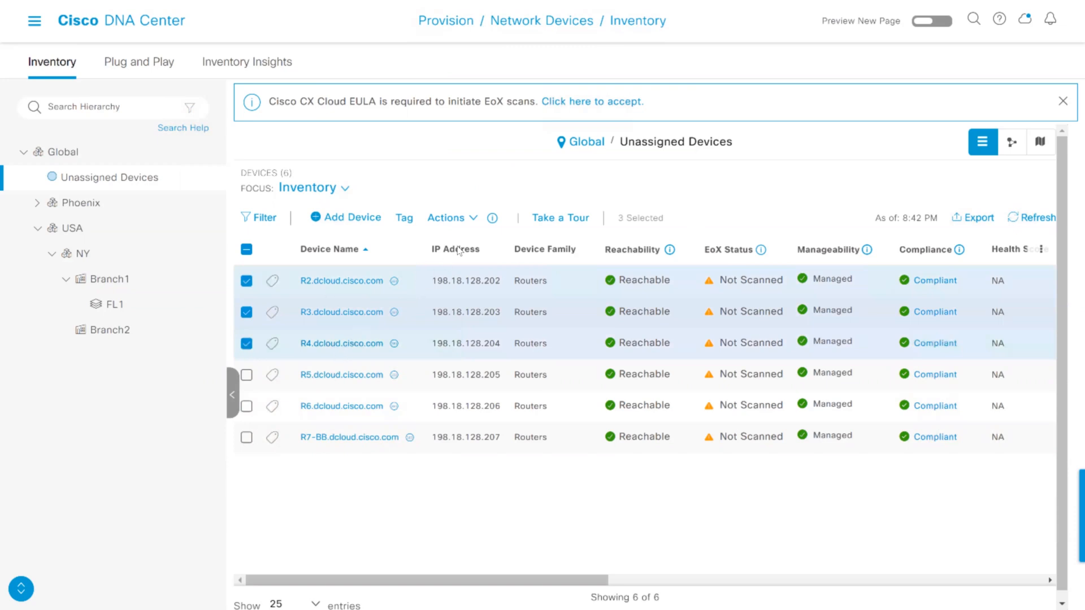
{"action": "left_click", "coordinate": [475, 218]}
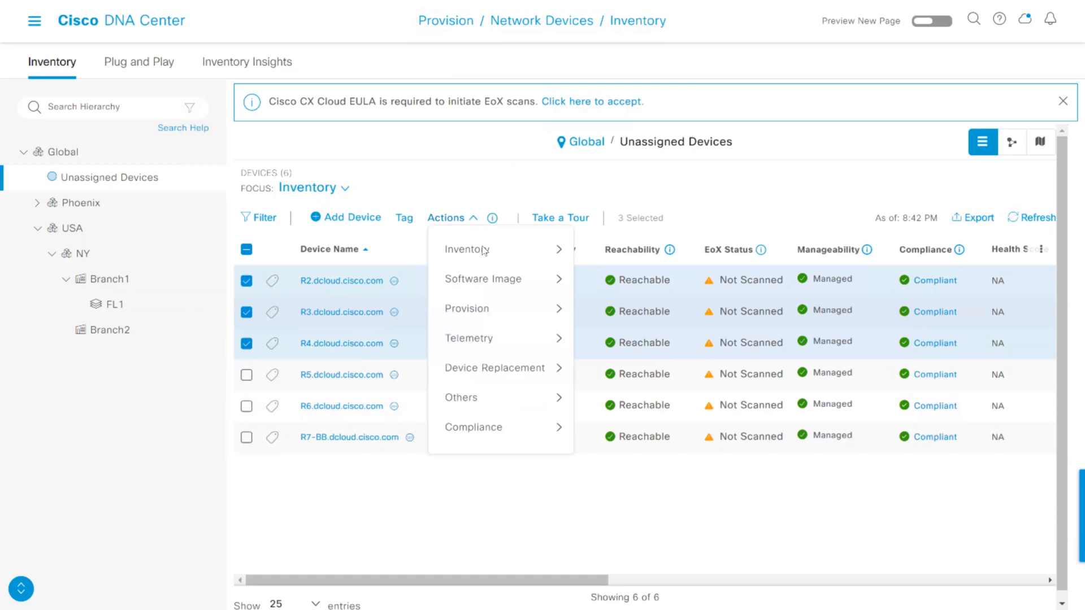
{"action": "mouse_move", "coordinate": [483, 250]}
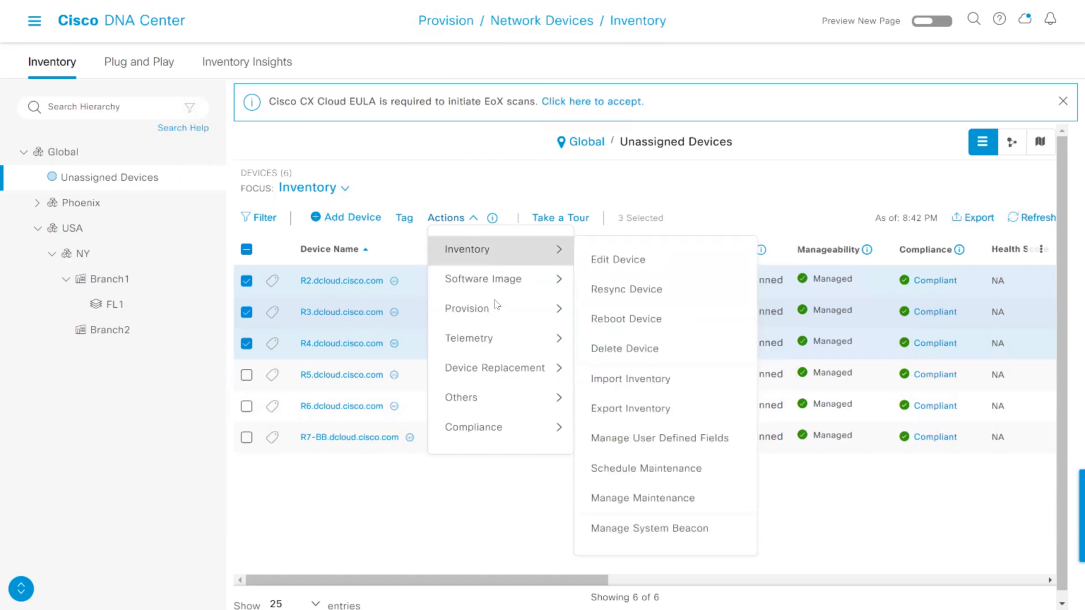
{"action": "mouse_move", "coordinate": [486, 317]}
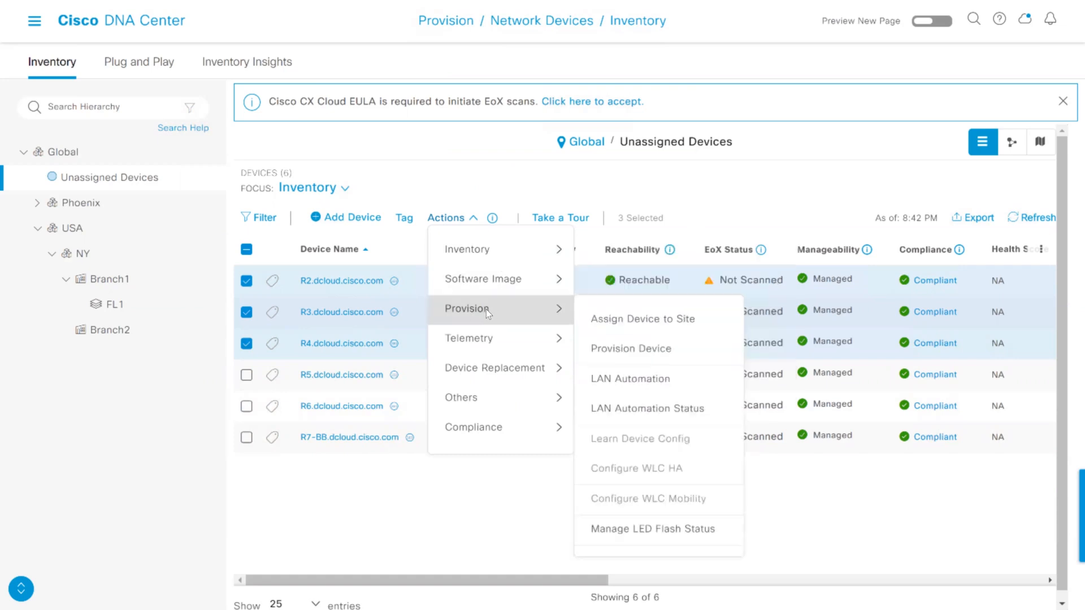
{"action": "left_click", "coordinate": [662, 324]}
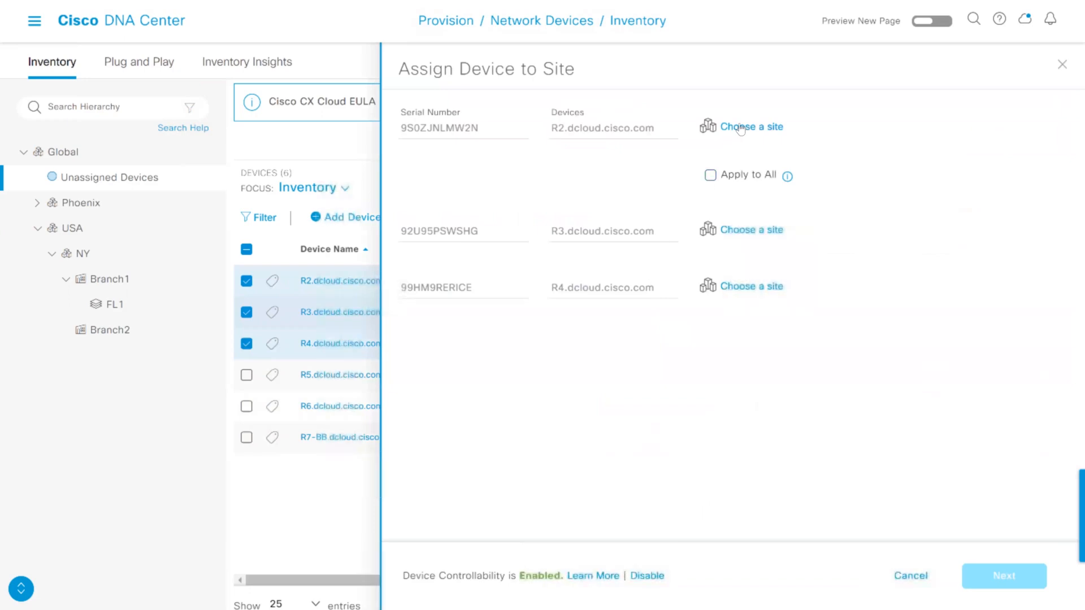
Choose Global/USA/NY/Branch1 as the site for R2, apply it to all selected devices and proceed to the settings summary
{"action": "left_click", "coordinate": [740, 127]}
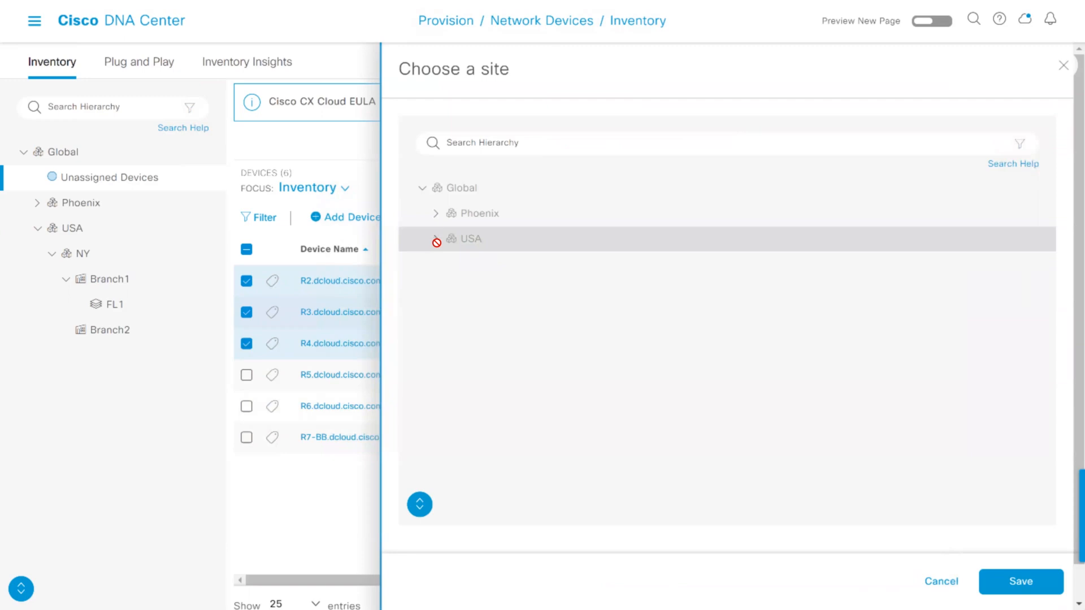
{"action": "left_click", "coordinate": [436, 239]}
{"action": "left_click", "coordinate": [450, 263]}
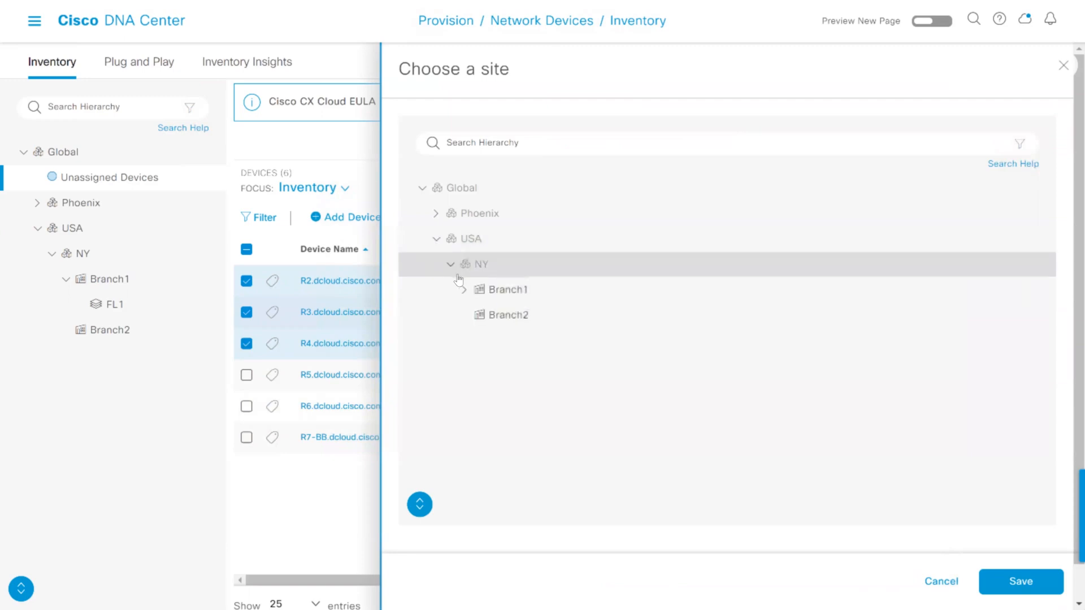
{"action": "left_click", "coordinate": [515, 291]}
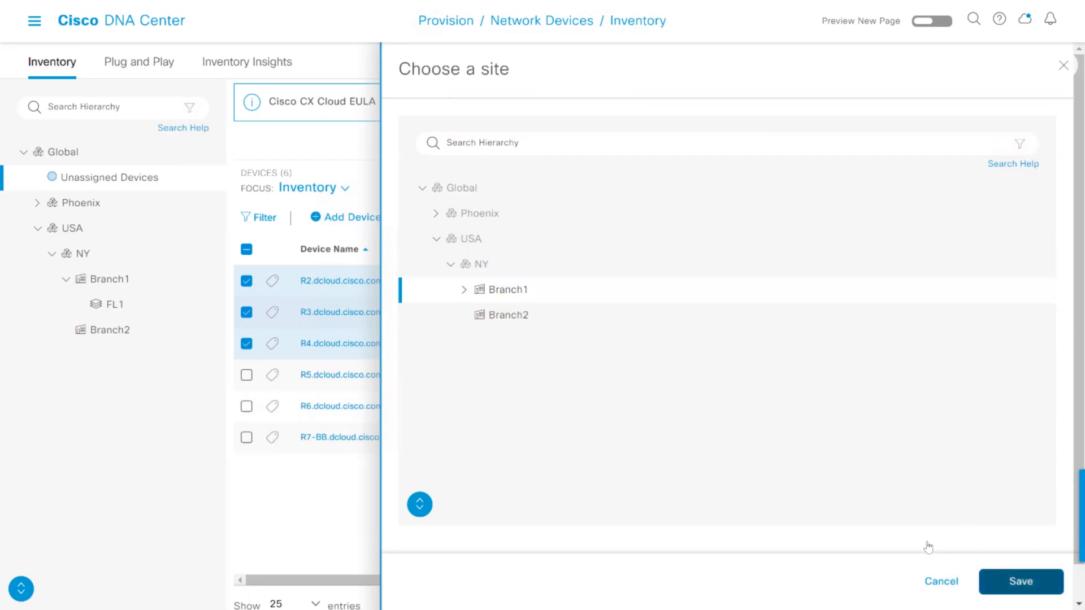
{"action": "left_click", "coordinate": [1012, 581]}
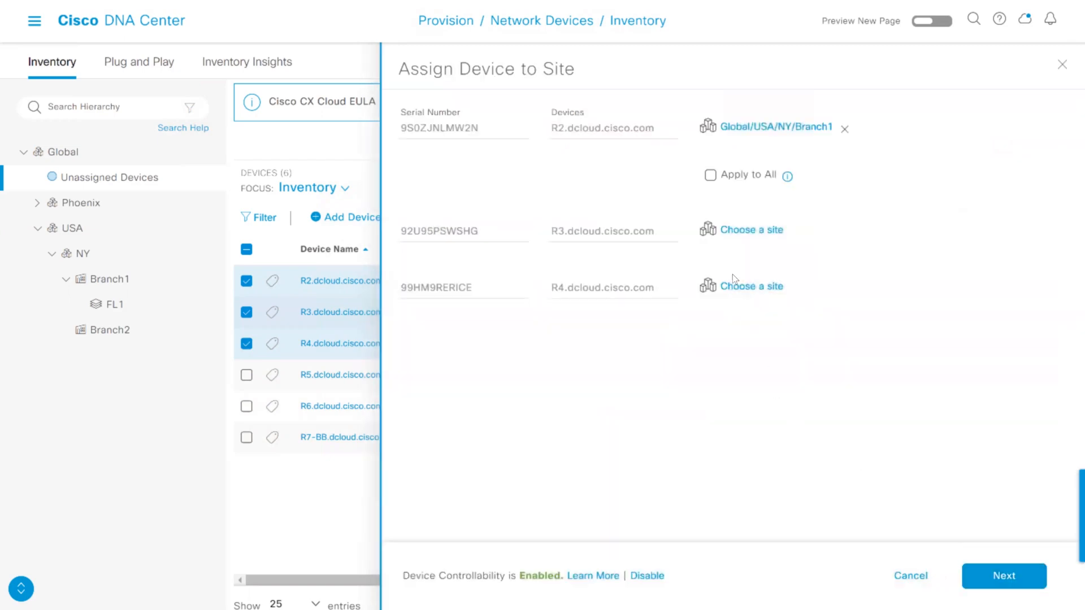
{"action": "left_click", "coordinate": [711, 176]}
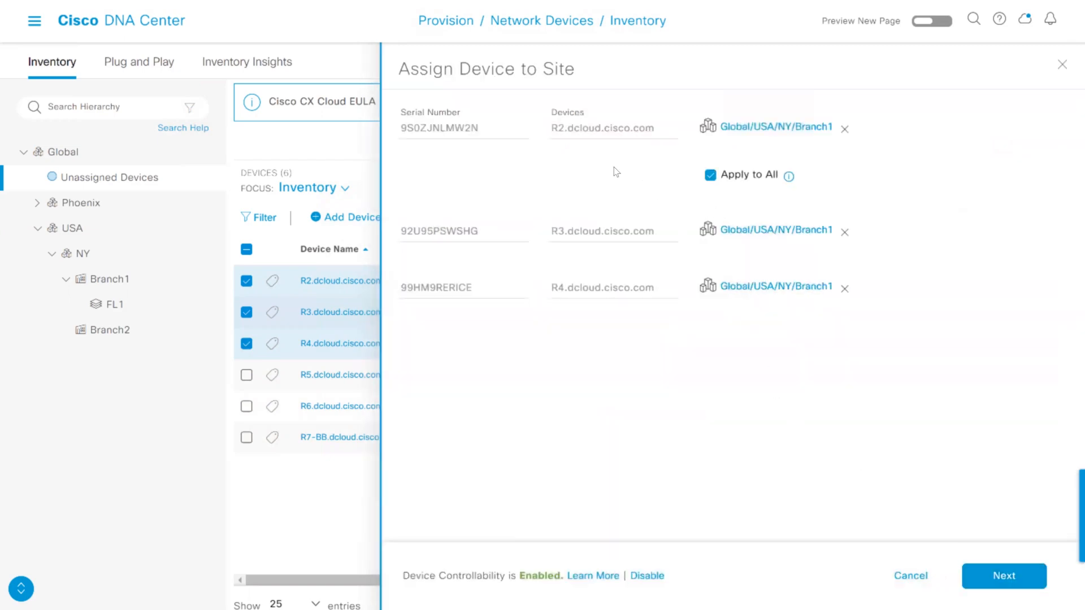
{"action": "left_click", "coordinate": [981, 585]}
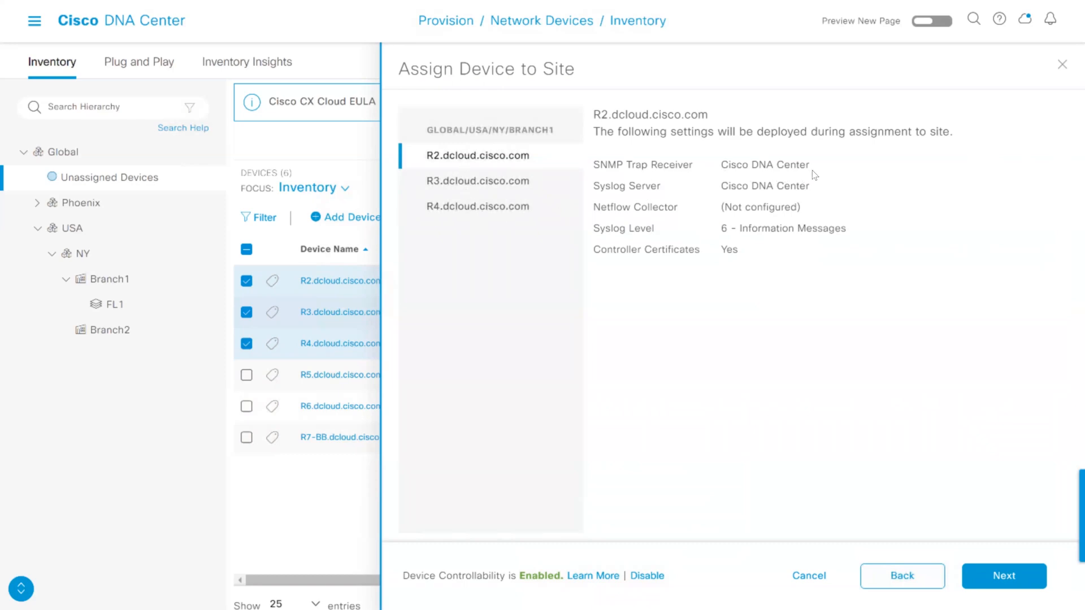
Review R2's SNMP trap, syslog, Netflow and certificate deployment settings, and assign the three devices to the site immediately
{"action": "left_click_drag", "start_coordinate": [806, 166], "coordinate": [721, 166]}
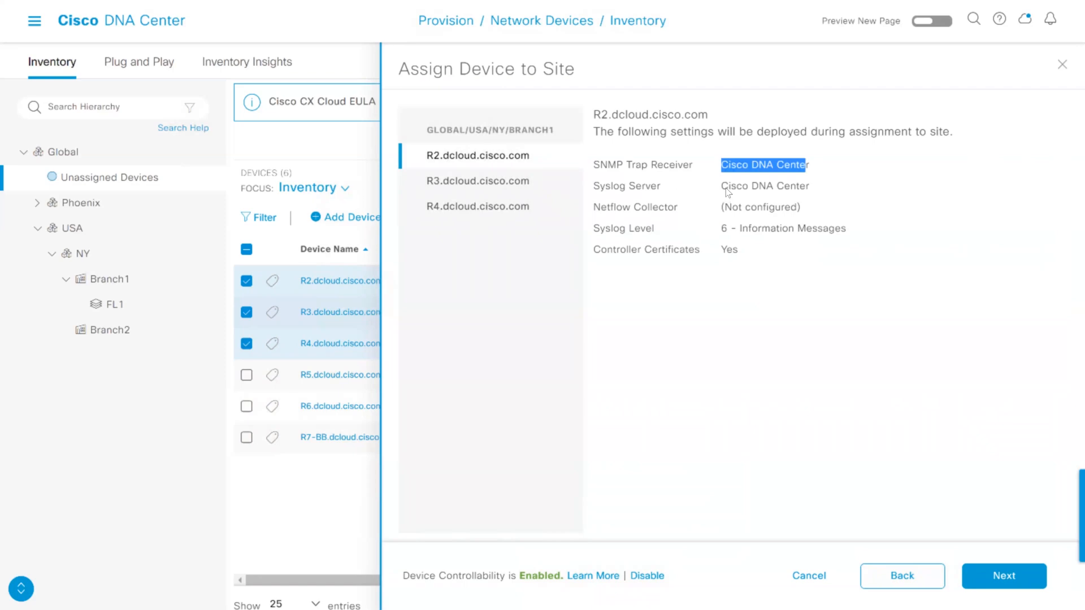
{"action": "left_click_drag", "start_coordinate": [810, 187], "coordinate": [807, 216]}
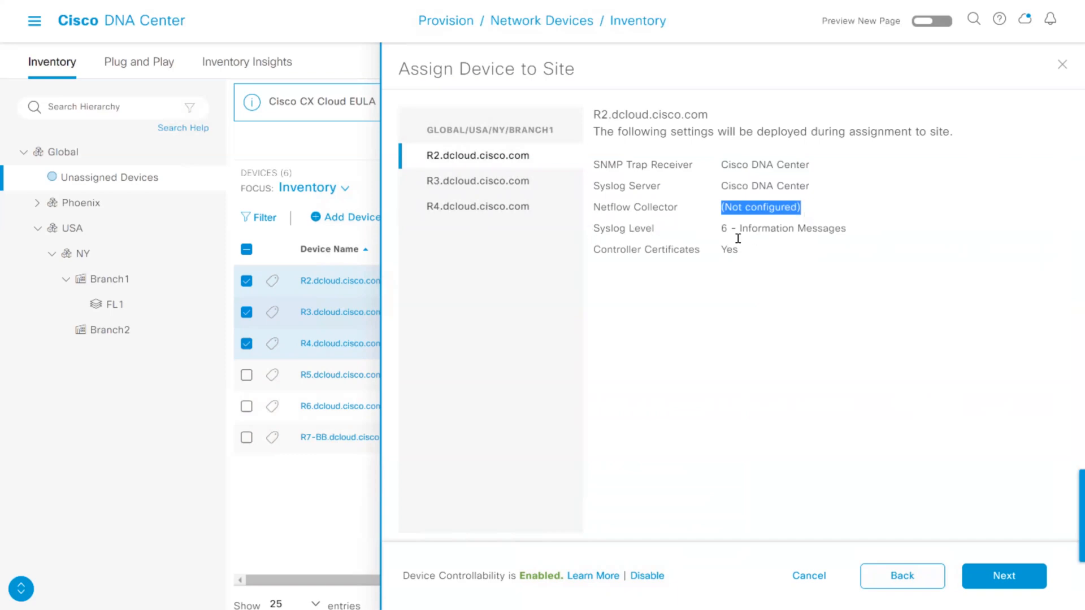
{"action": "left_click_drag", "start_coordinate": [719, 228], "coordinate": [794, 228]}
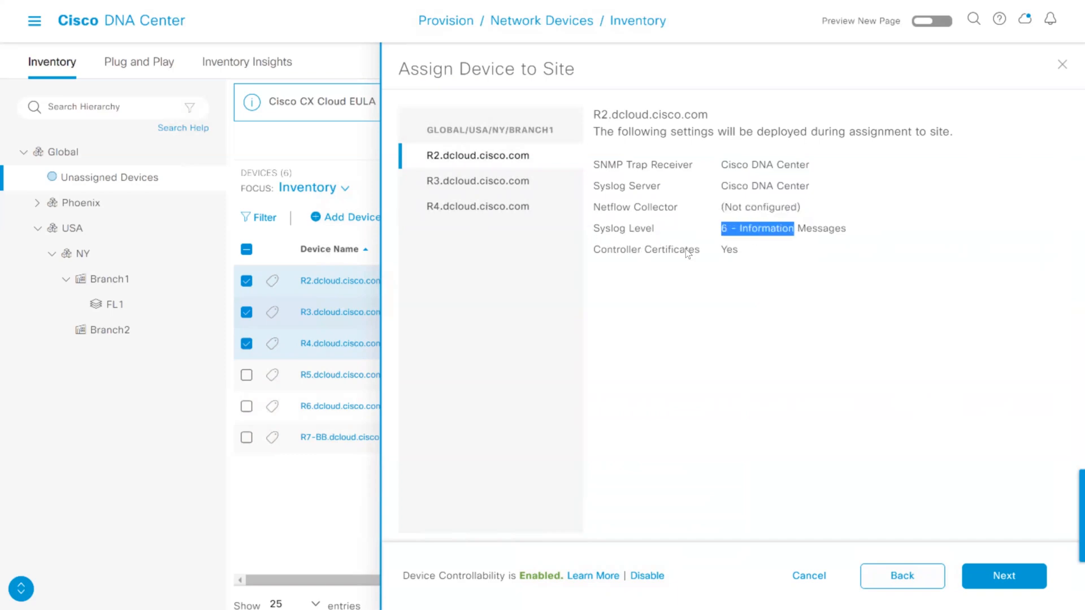
{"action": "left_click_drag", "start_coordinate": [721, 249], "coordinate": [733, 250]}
{"action": "left_click_drag", "start_coordinate": [592, 163], "coordinate": [754, 252]}
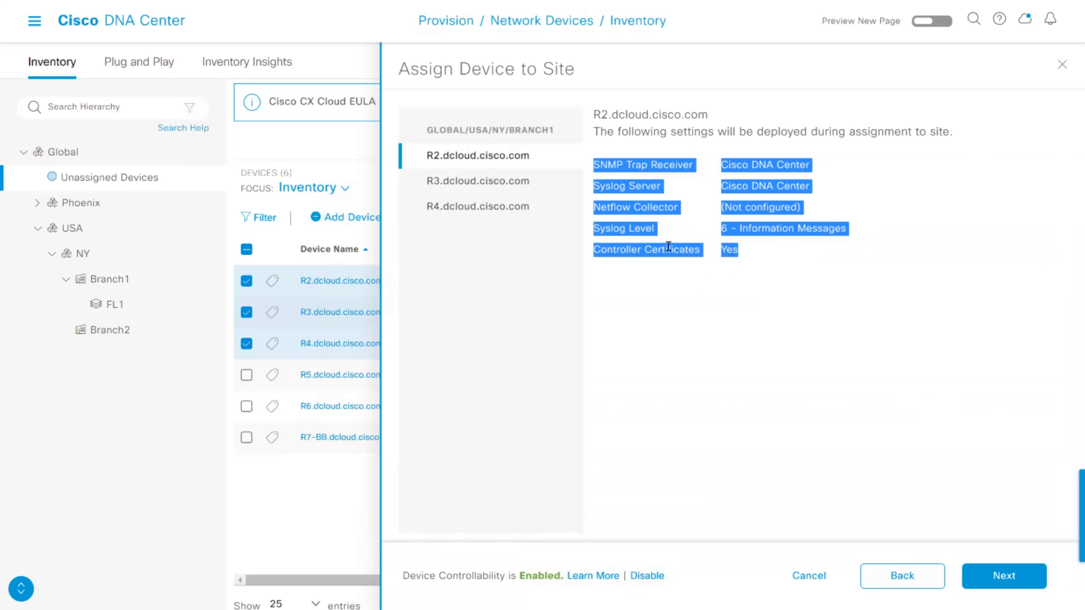
{"action": "left_click", "coordinate": [731, 312]}
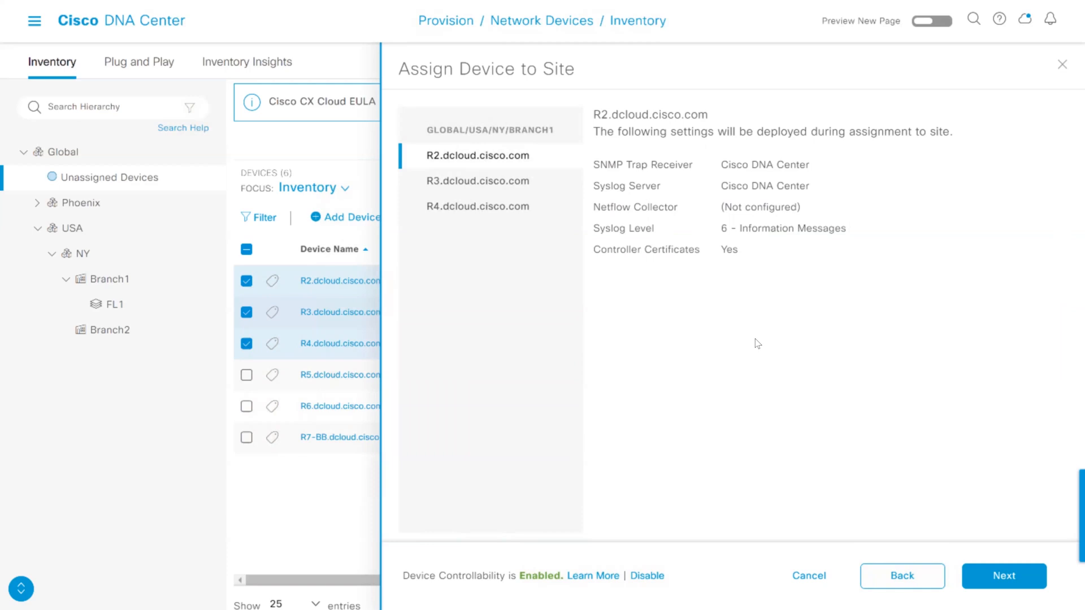
{"action": "left_click", "coordinate": [1003, 576]}
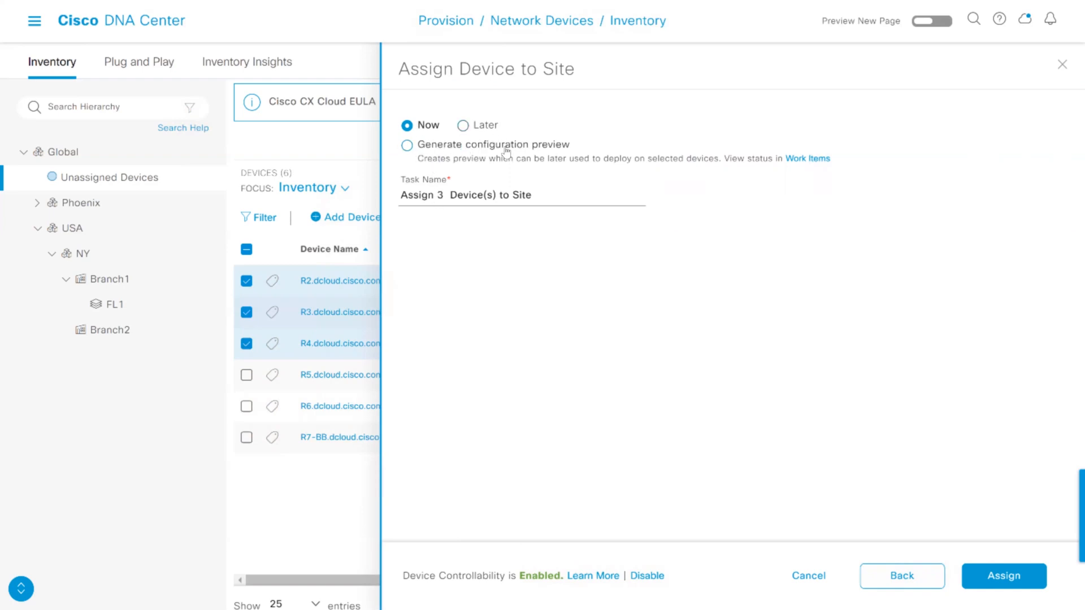
{"action": "left_click", "coordinate": [995, 588]}
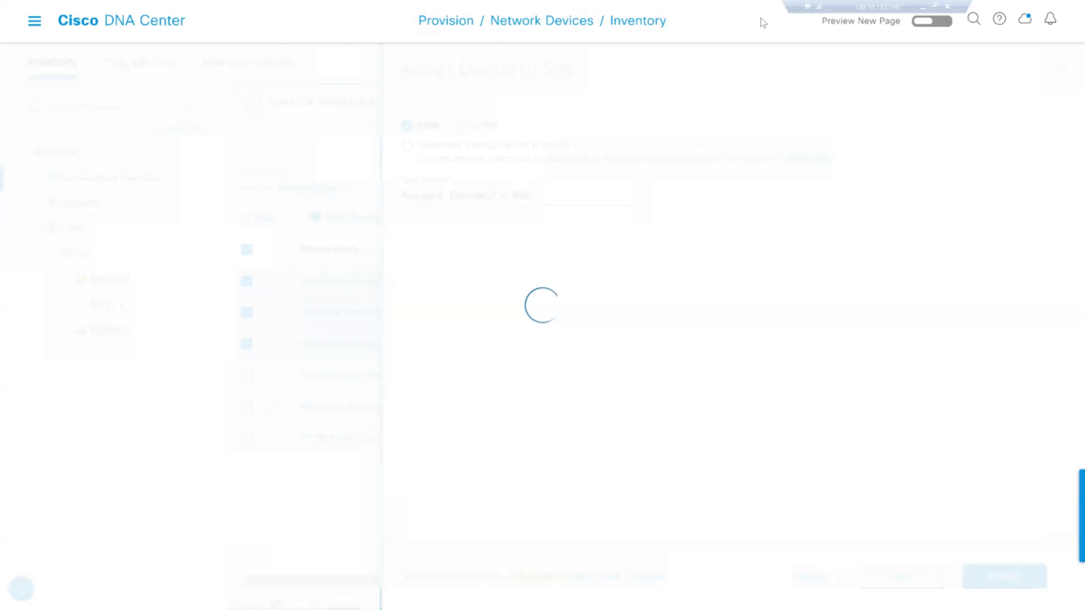
Switch to SecureCRT and run sh users on R1 again to check the current vty sessions
{"action": "left_click_drag", "start_coordinate": [815, 5], "coordinate": [837, 33]}
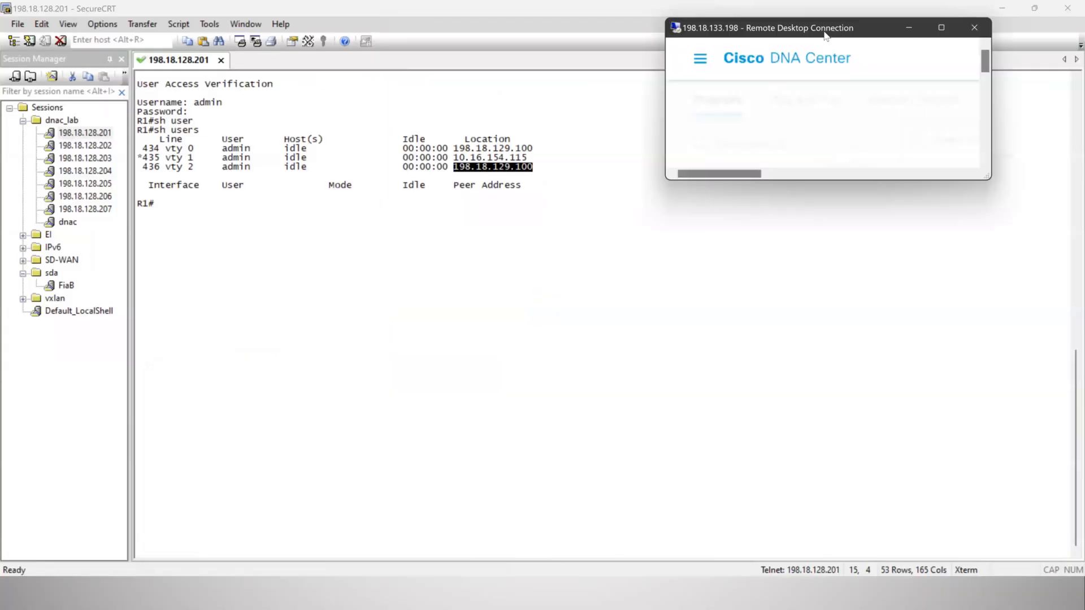
{"action": "left_click", "coordinate": [503, 229]}
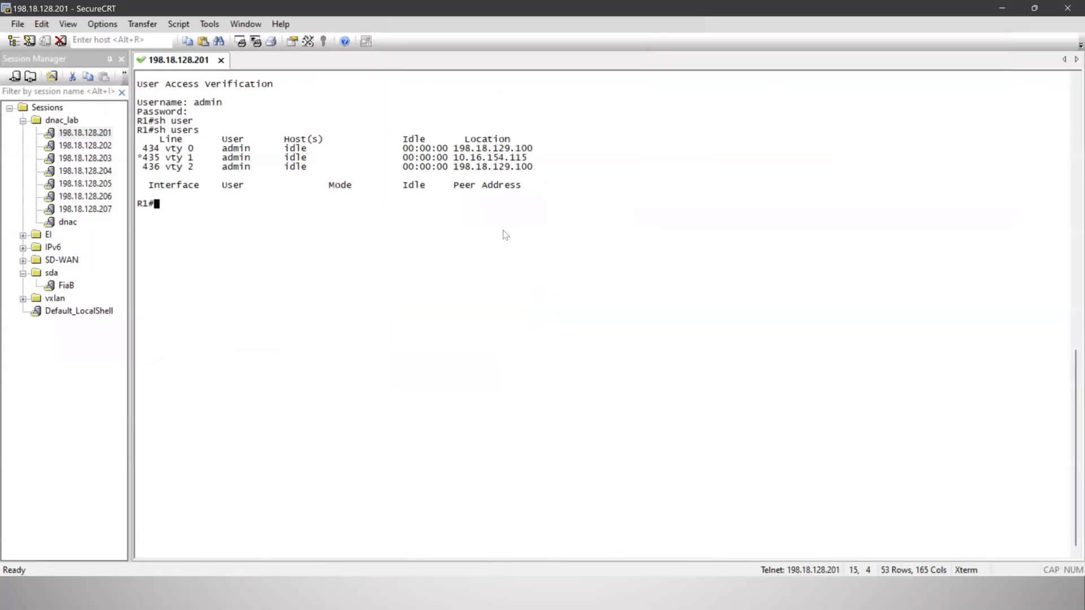
{"action": "key", "text": "Up"}
{"action": "key", "text": "Return"}
{"action": "left_click_drag", "start_coordinate": [417, 213], "coordinate": [500, 266]}
{"action": "left_click", "coordinate": [500, 266]}
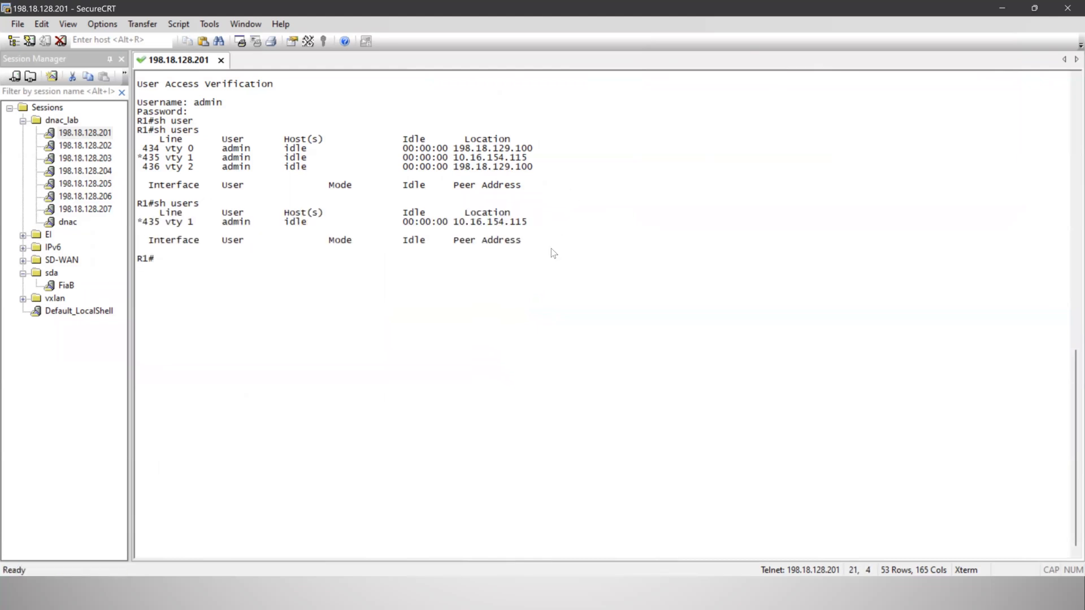
Switch back to the full-screen Cisco DNA Center remote desktop and dismiss the New SD-Access Landing Page notice
{"action": "key", "text": "super"}
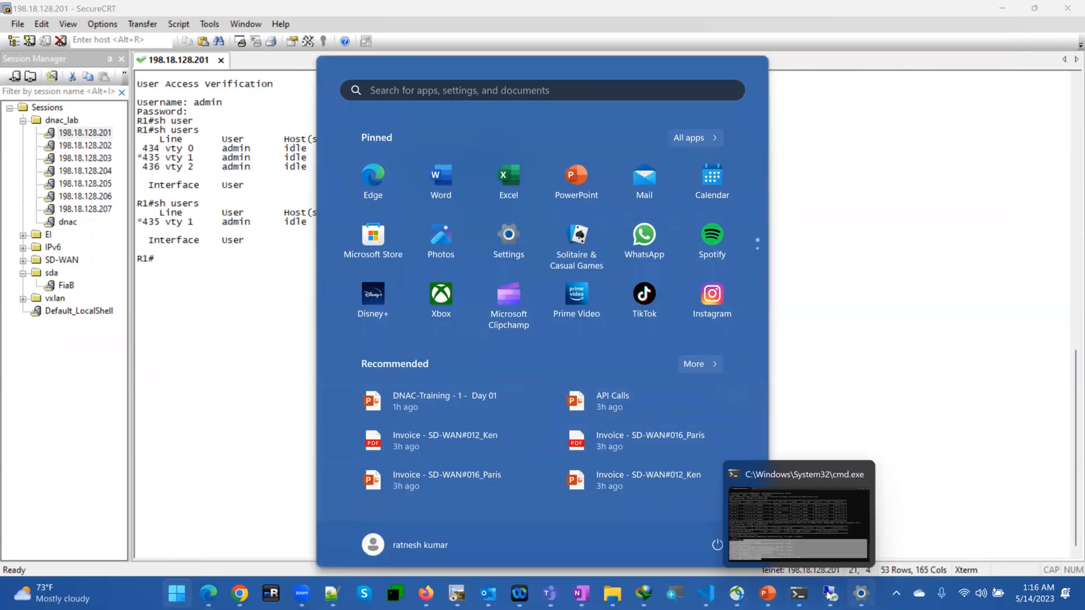
{"action": "mouse_move", "coordinate": [831, 591]}
{"action": "left_click", "coordinate": [844, 541]}
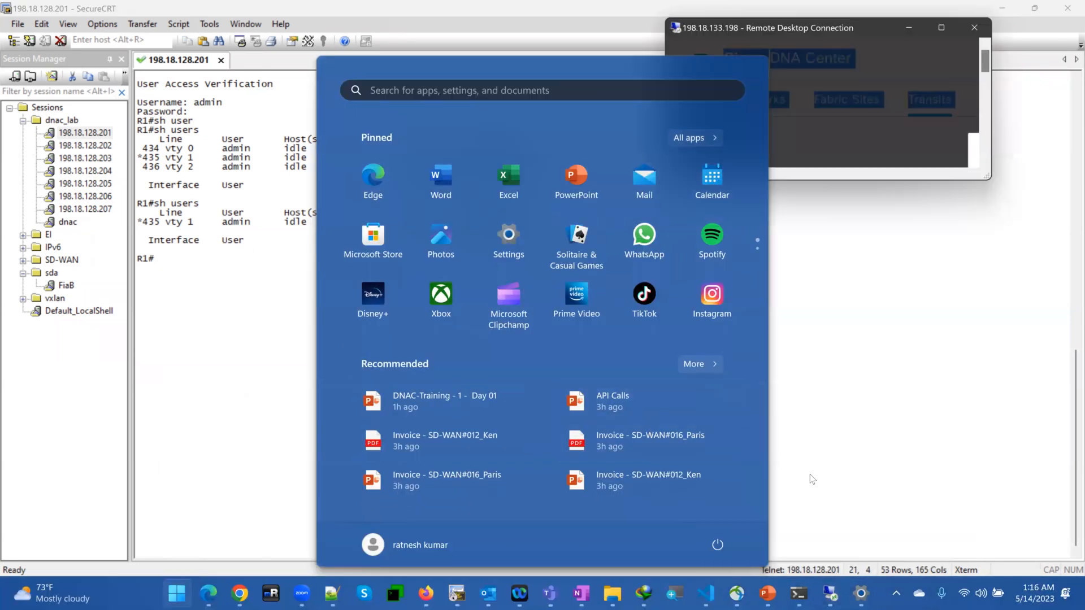
{"action": "left_click", "coordinate": [939, 29]}
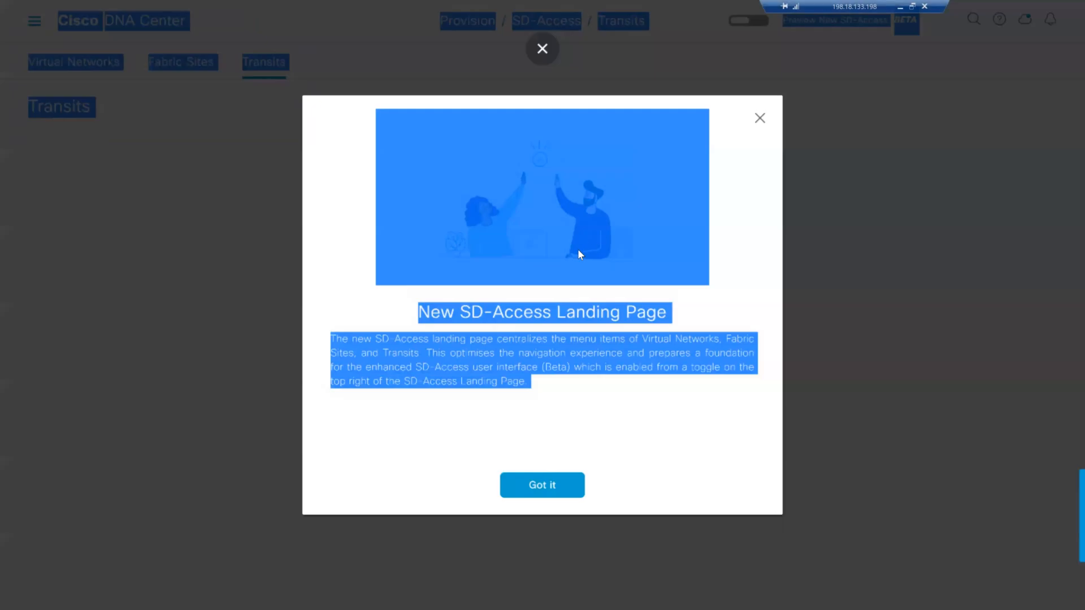
{"action": "left_click", "coordinate": [552, 487]}
{"action": "left_click", "coordinate": [579, 488]}
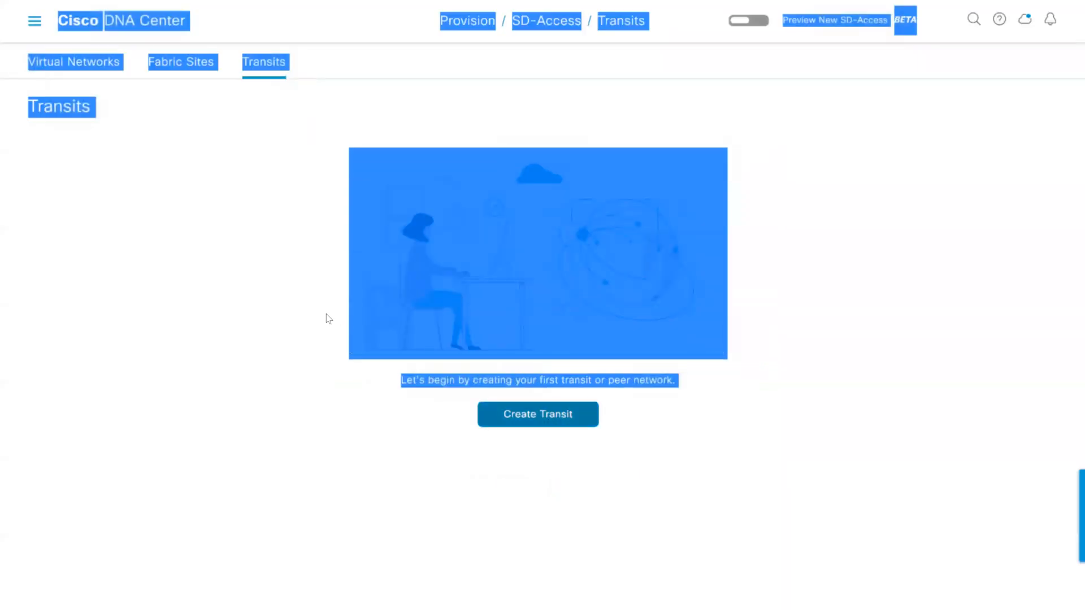
Open the Provision inventory, show the devices in USA/NY/Branch1 and read the notice about provisioning subscriptions with NETCONF
{"action": "left_click", "coordinate": [70, 79]}
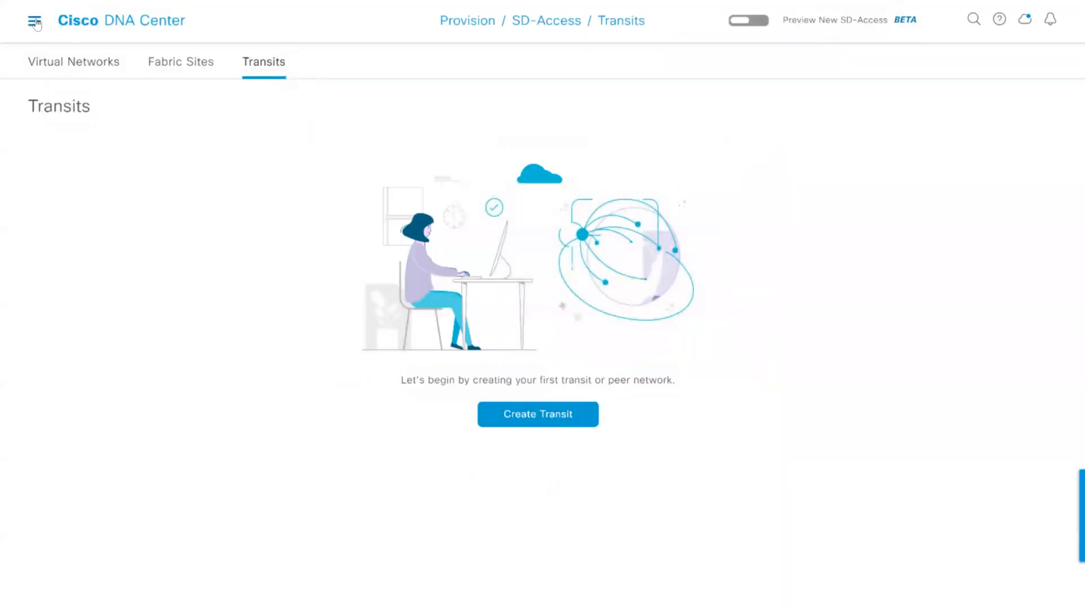
{"action": "left_click", "coordinate": [34, 21]}
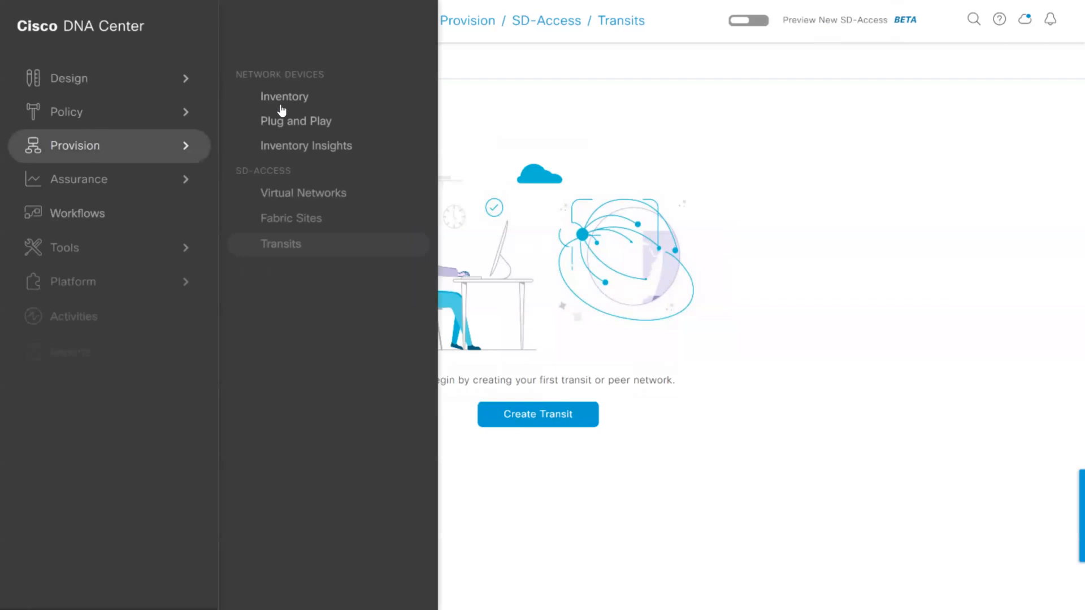
{"action": "left_click", "coordinate": [287, 99]}
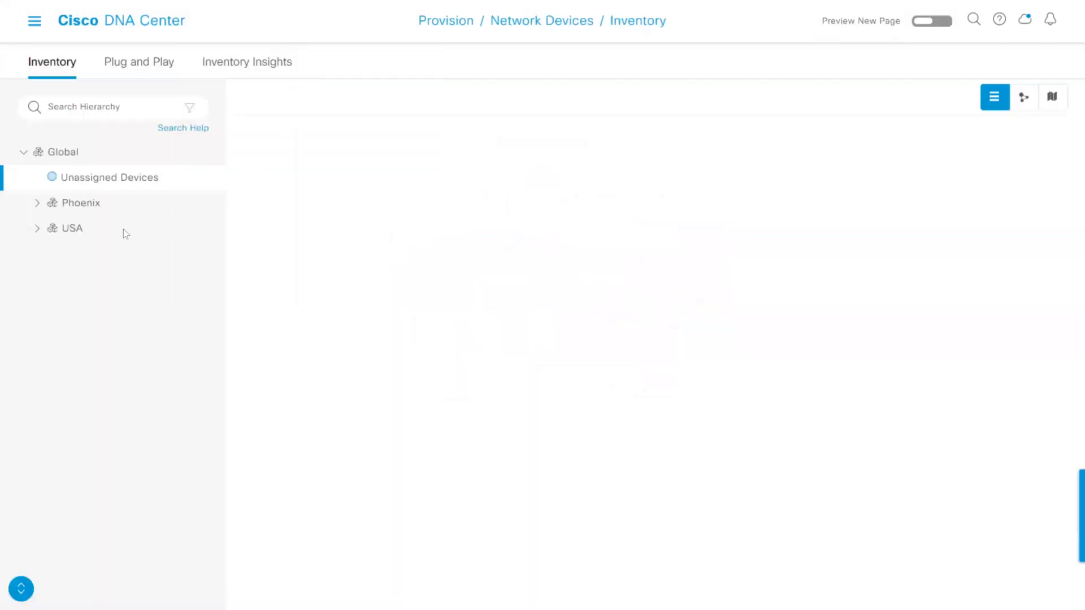
{"action": "left_click", "coordinate": [35, 231]}
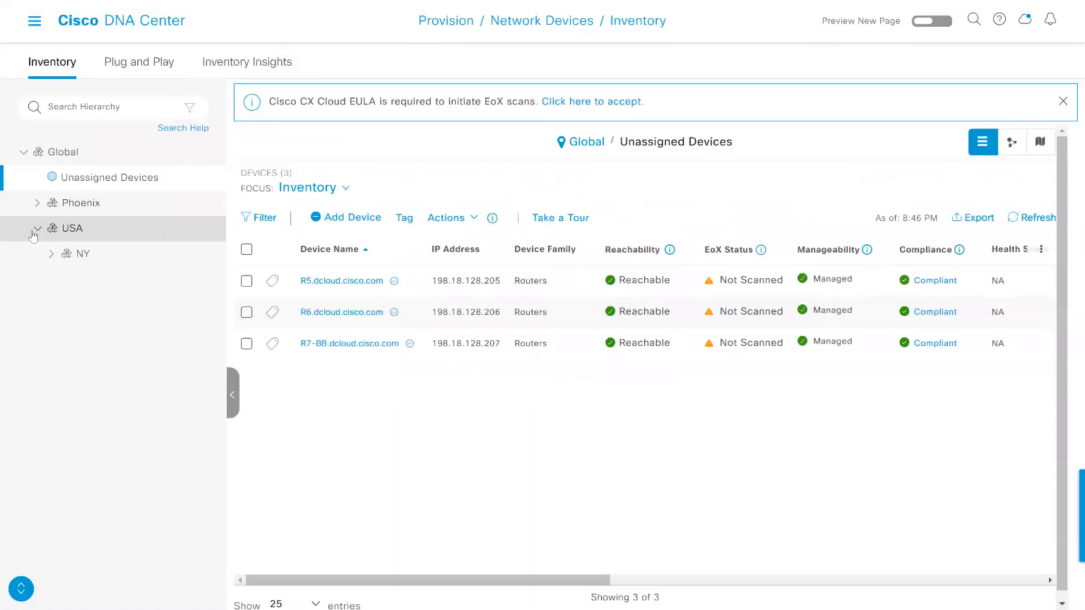
{"action": "left_click", "coordinate": [51, 255]}
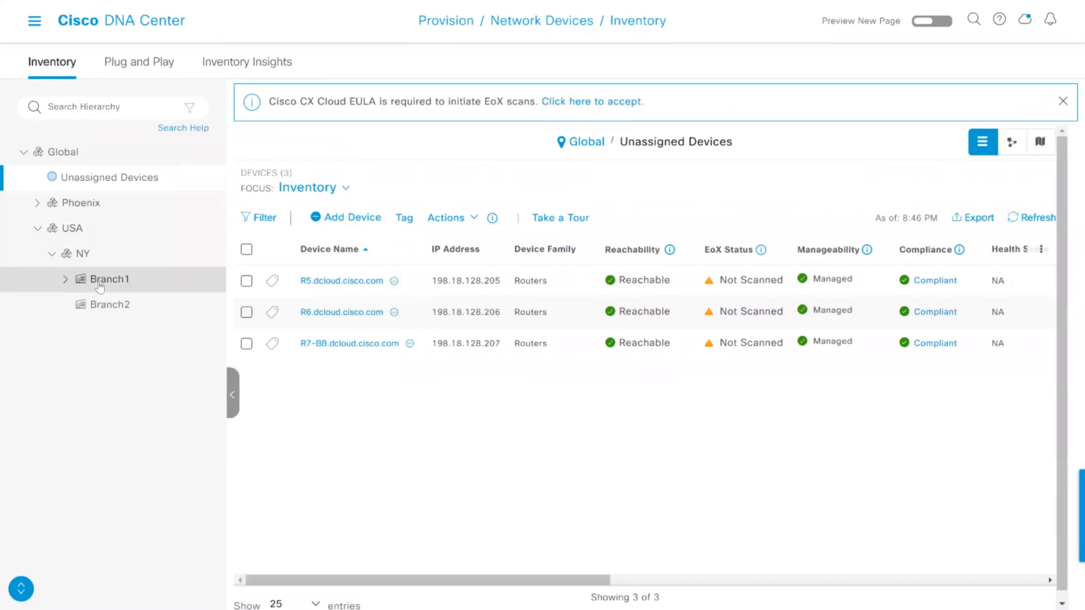
{"action": "left_click", "coordinate": [82, 287]}
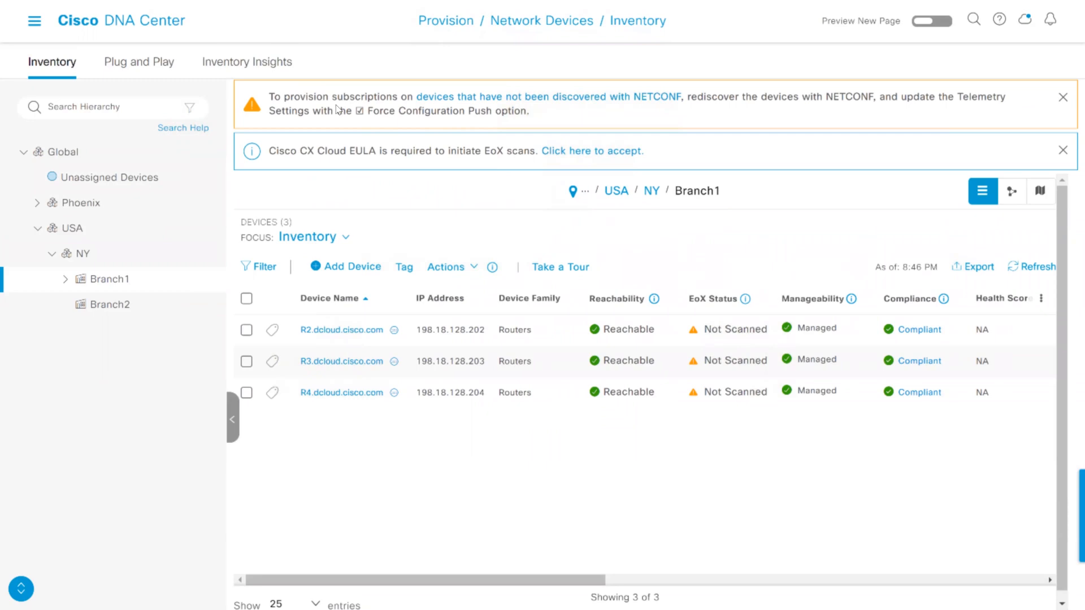
{"action": "left_click_drag", "start_coordinate": [292, 98], "coordinate": [386, 98]}
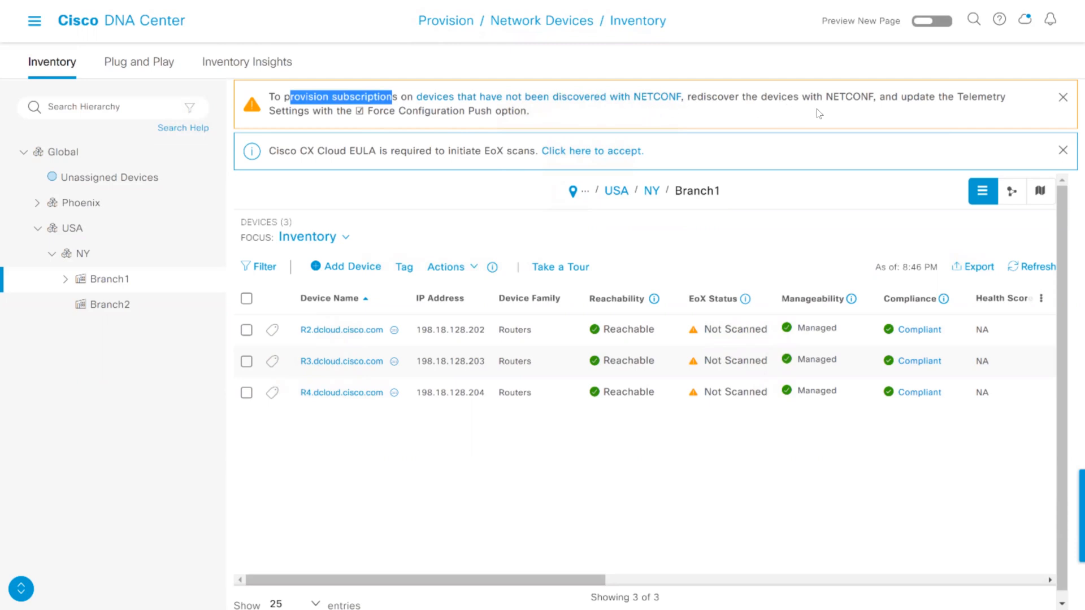
Read the notice about rediscovering devices with NETCONF and dismiss it
{"action": "left_click_drag", "start_coordinate": [825, 97], "coordinate": [888, 97]}
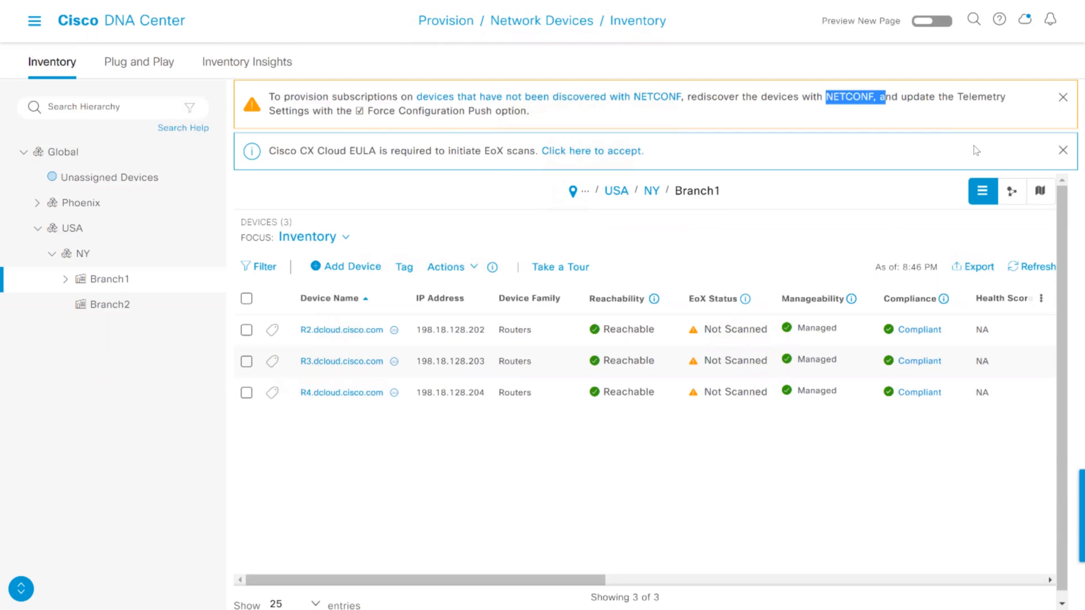
{"action": "left_click", "coordinate": [1063, 100]}
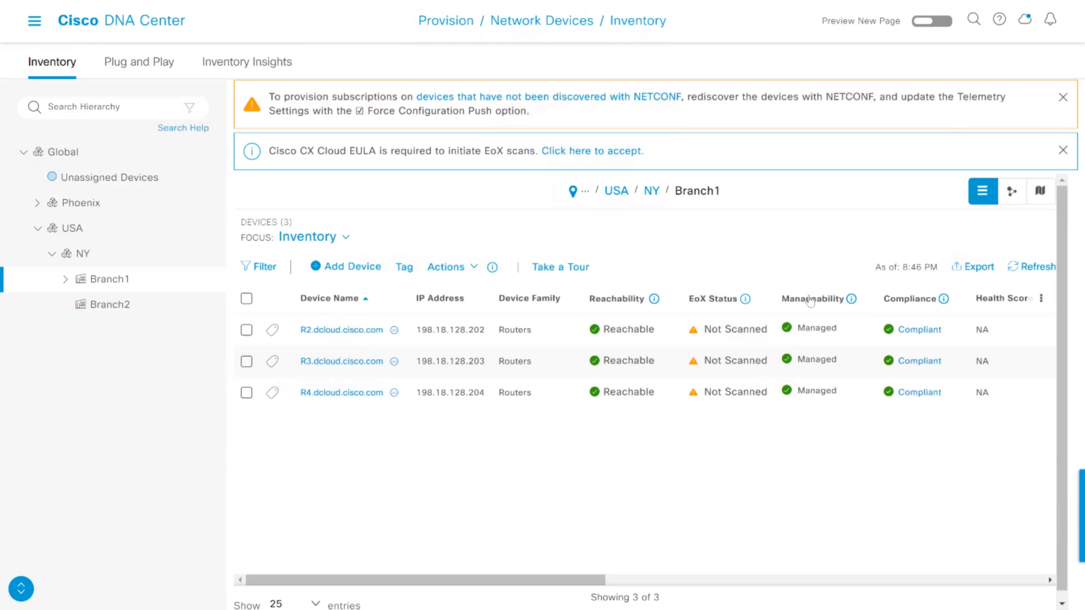
{"action": "left_click", "coordinate": [891, 253]}
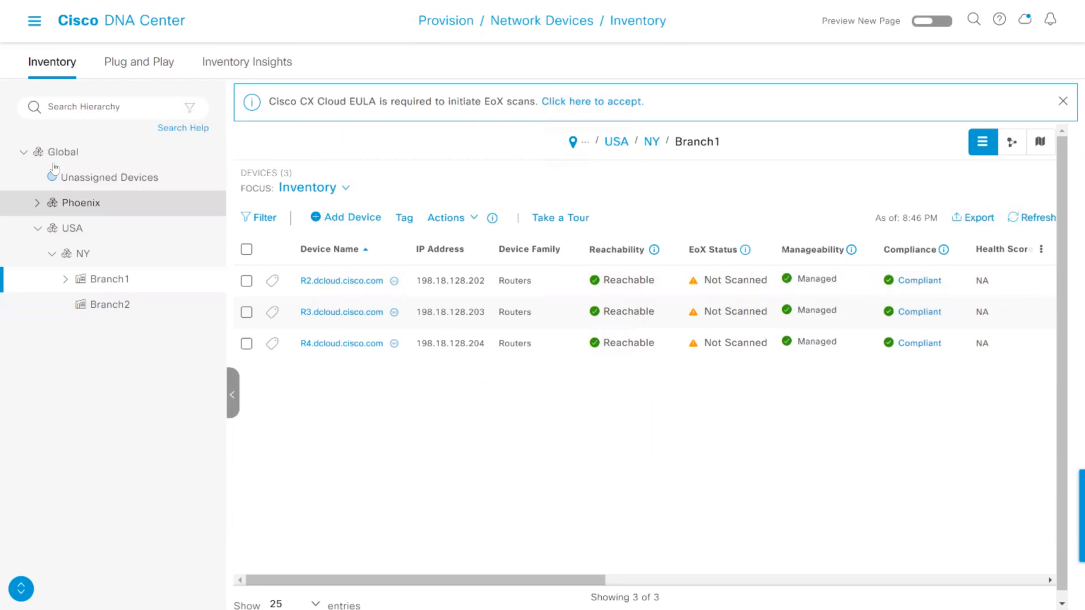
Select all unassigned devices, R5, R6 and R7-BB, in the inventory and start Provision Device for them
{"action": "left_click", "coordinate": [75, 181]}
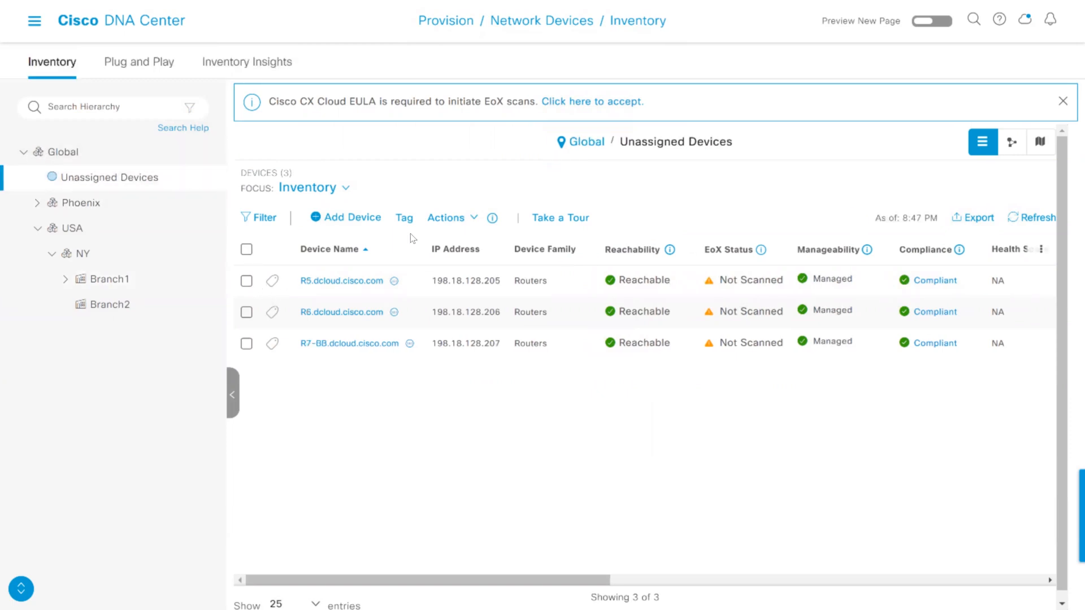
{"action": "left_click", "coordinate": [247, 249]}
{"action": "left_click", "coordinate": [446, 217]}
{"action": "mouse_move", "coordinate": [497, 313]}
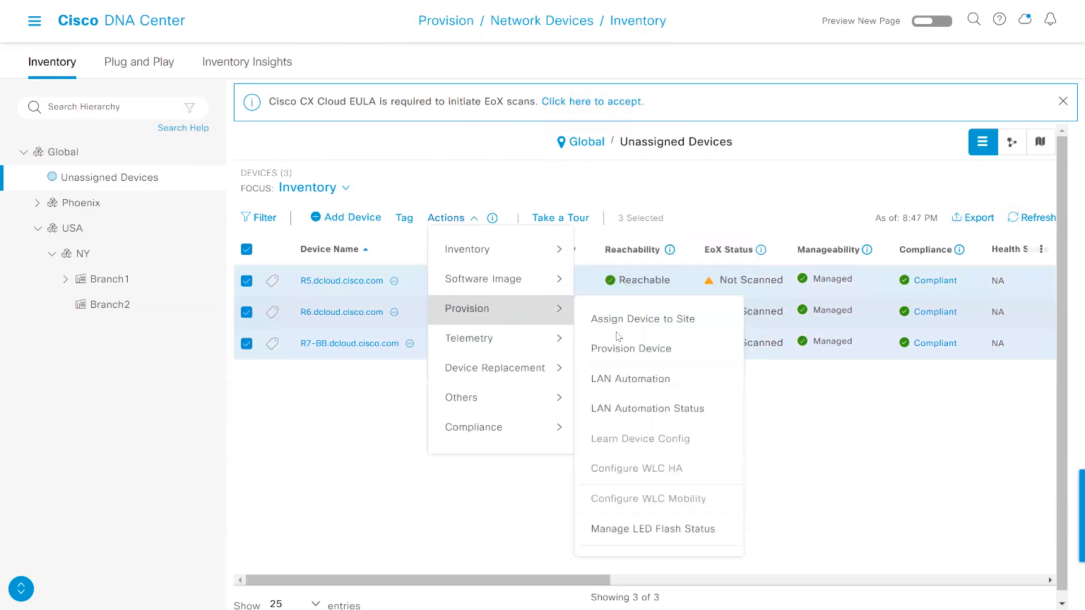
{"action": "left_click", "coordinate": [642, 354]}
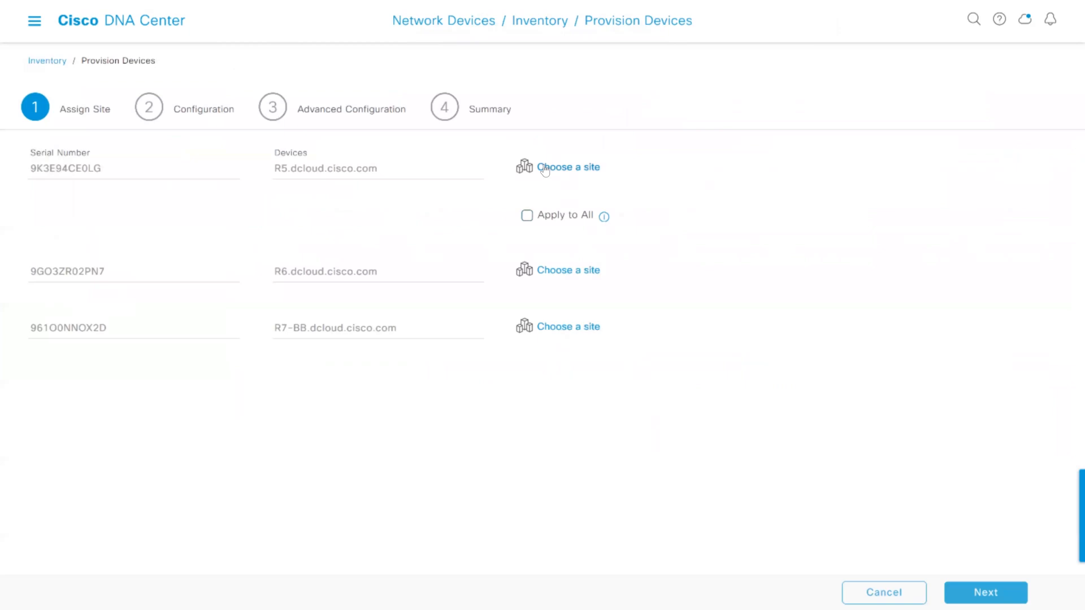
Choose Global/USA/NY/Branch2 as the site for R5 and apply it to all devices being provisioned
{"action": "left_click", "coordinate": [546, 168]}
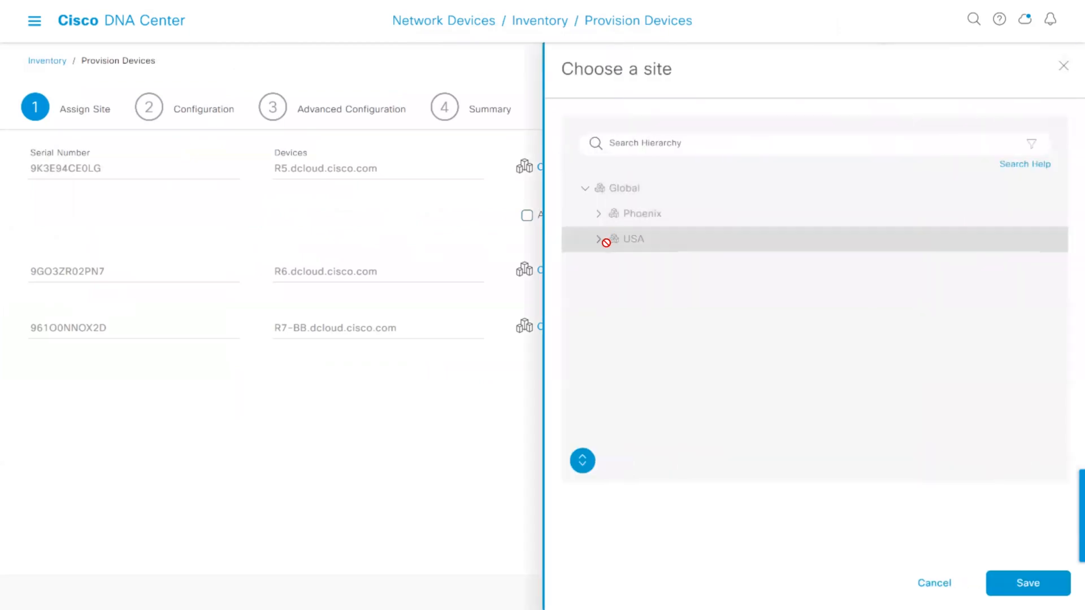
{"action": "left_click", "coordinate": [598, 241]}
{"action": "left_click", "coordinate": [614, 265]}
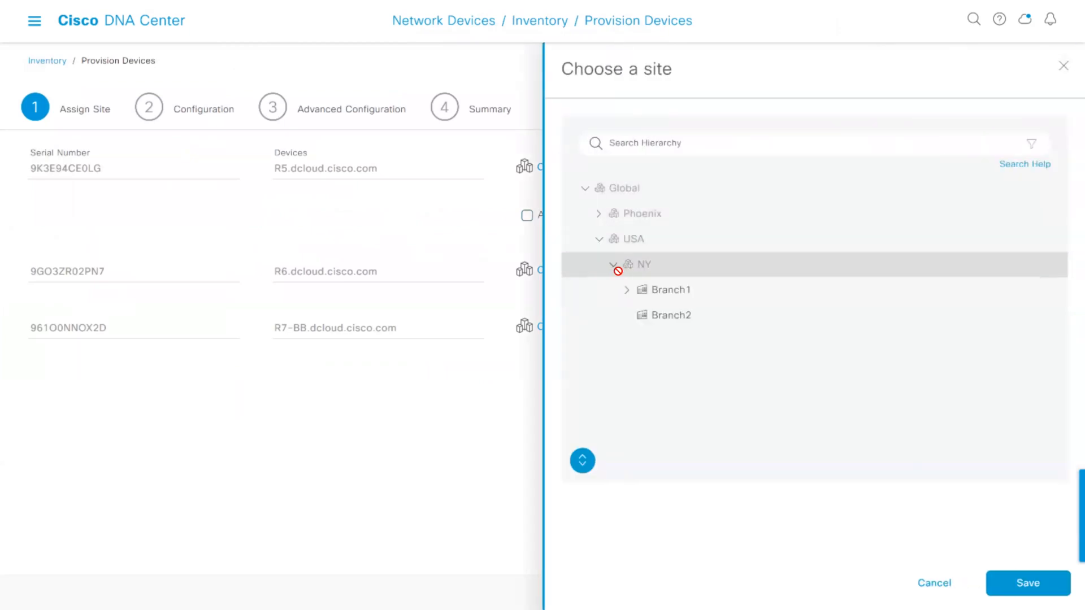
{"action": "left_click", "coordinate": [656, 319]}
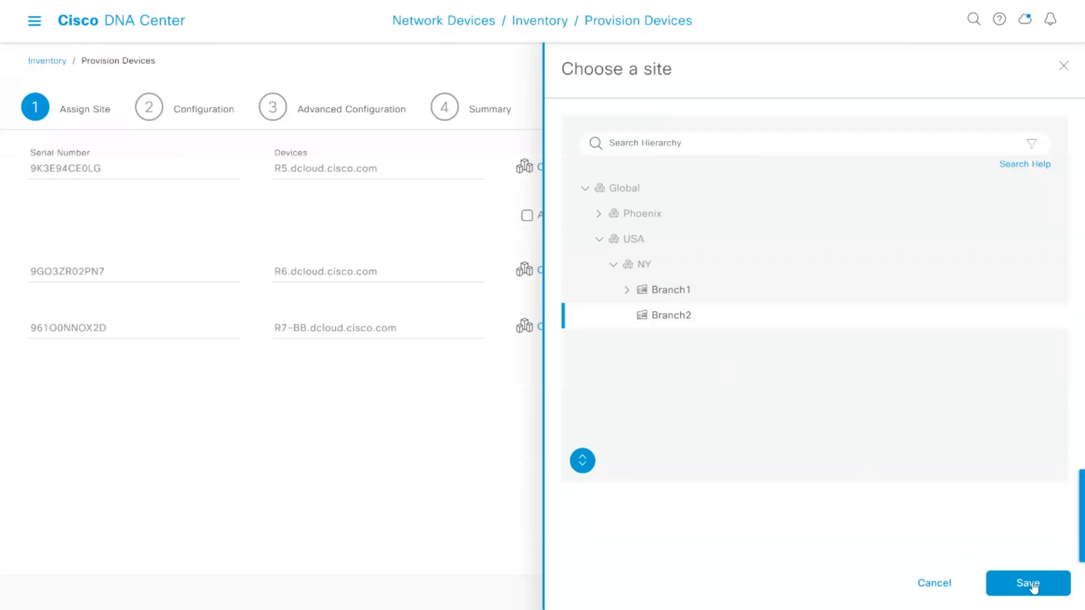
{"action": "left_click", "coordinate": [1020, 583]}
{"action": "left_click", "coordinate": [527, 215]}
Continue past the configuration and advanced configuration stages without changes, review R5's summary and deploy the devices
{"action": "left_click", "coordinate": [996, 596]}
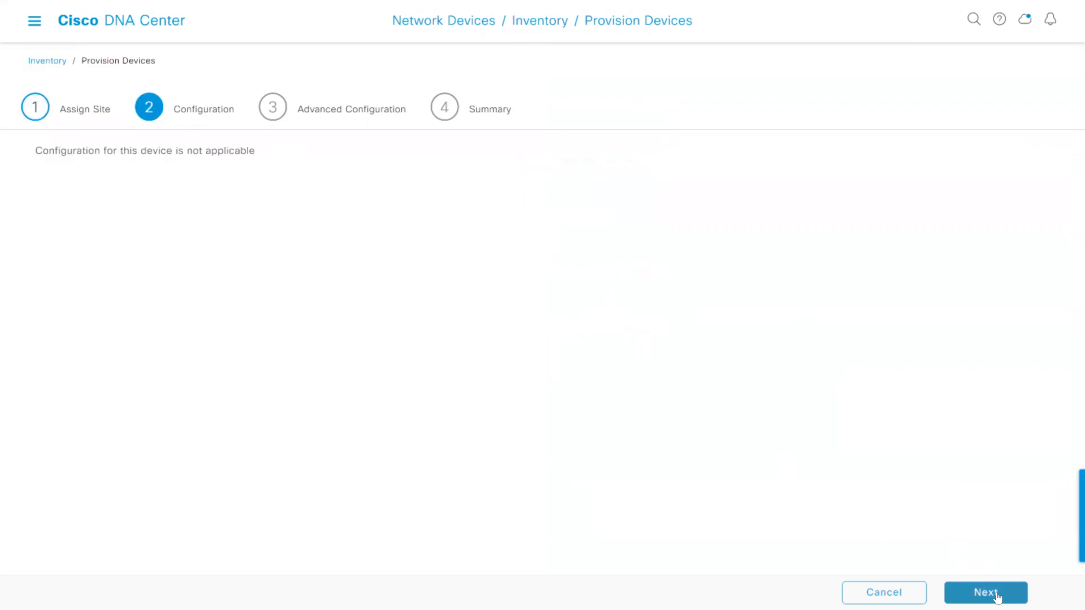
{"action": "left_click", "coordinate": [997, 596]}
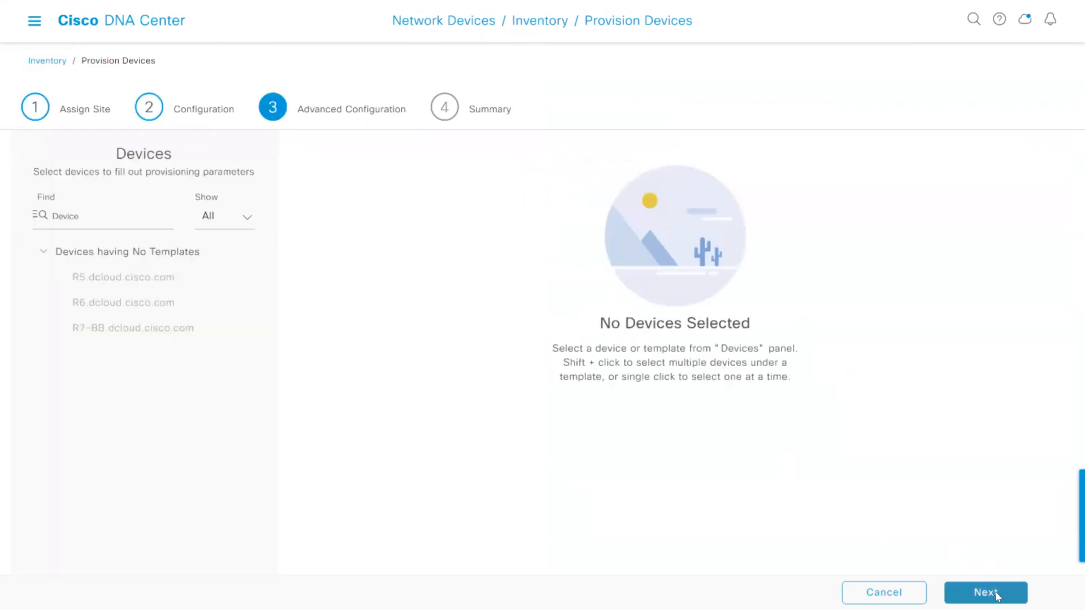
{"action": "left_click", "coordinate": [996, 595]}
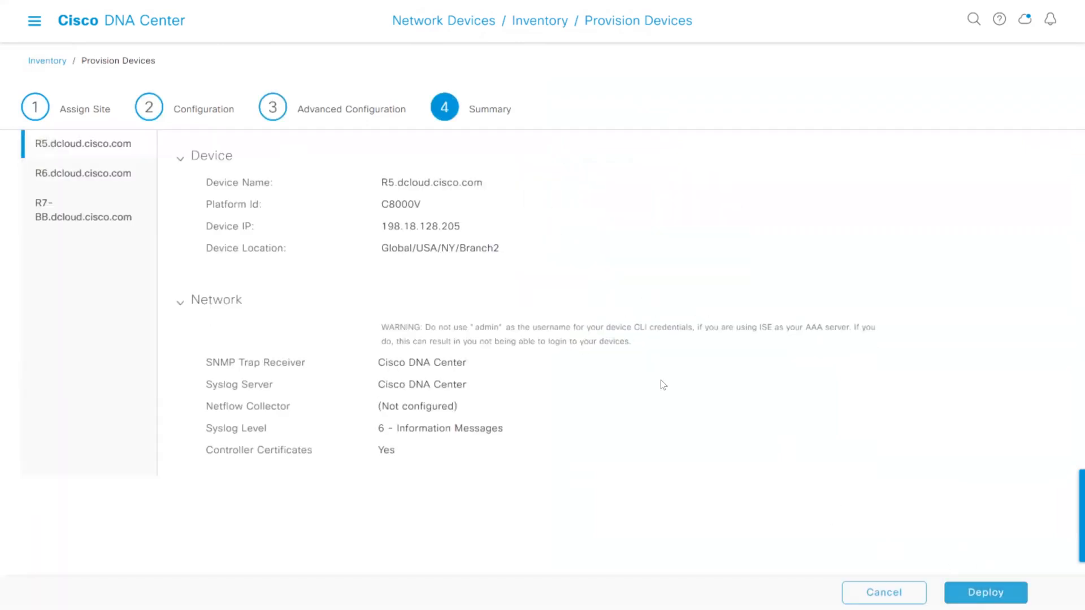
{"action": "left_click", "coordinate": [993, 594]}
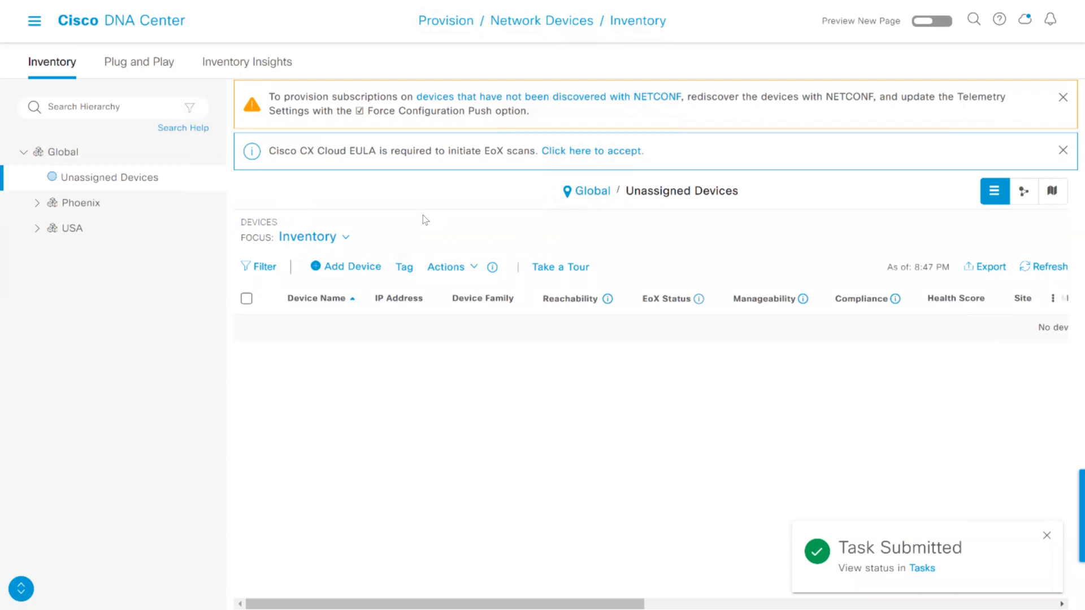
Expand USA and NY in the inventory hierarchy and show the devices in Branch2
{"action": "left_click", "coordinate": [38, 229]}
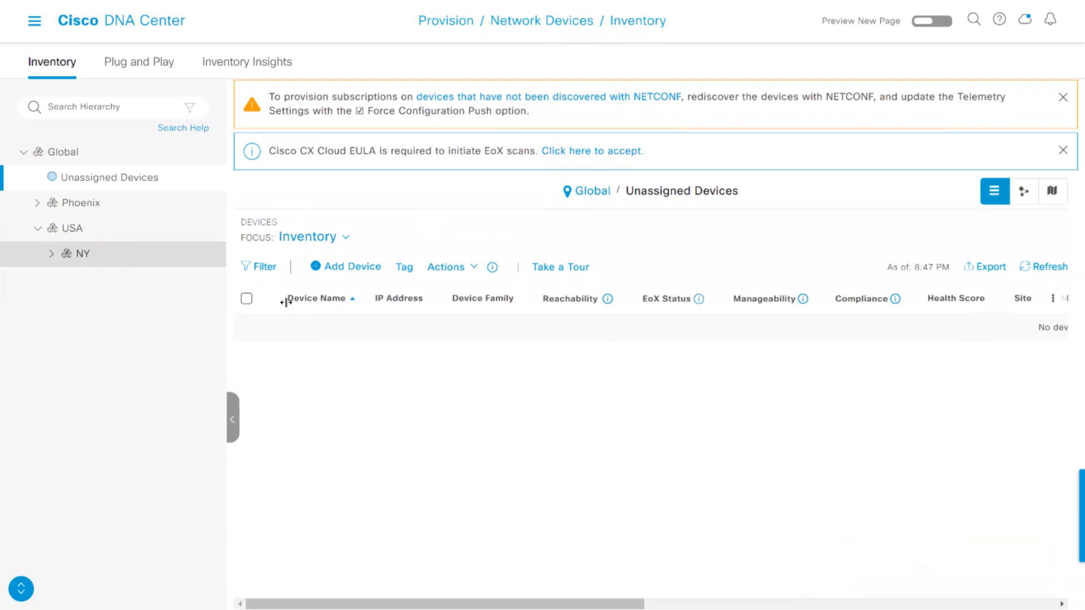
{"action": "left_click", "coordinate": [54, 256]}
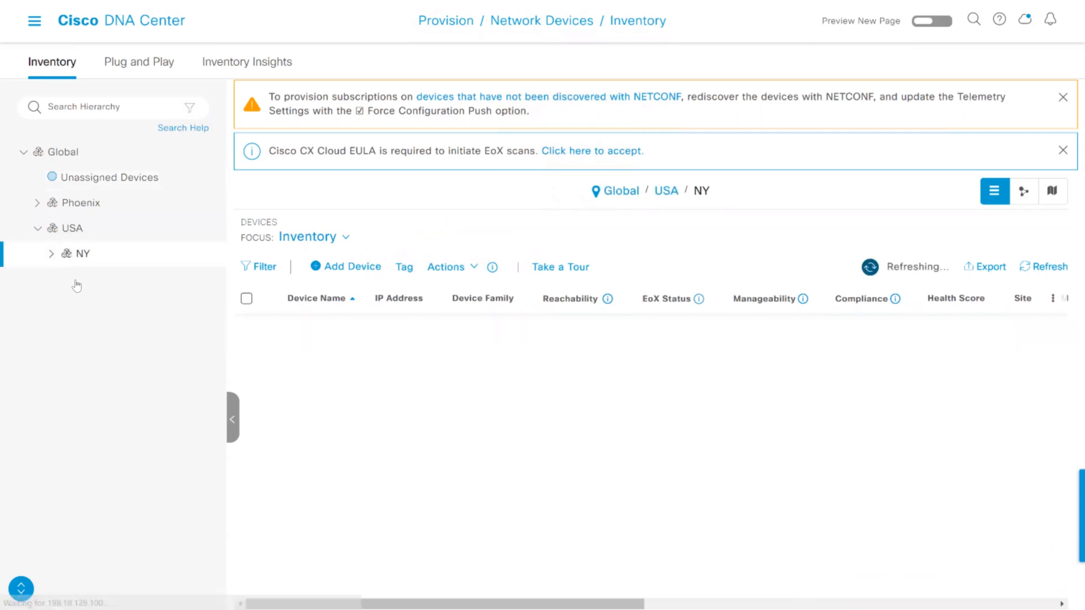
{"action": "left_click", "coordinate": [52, 255]}
{"action": "left_click", "coordinate": [125, 307]}
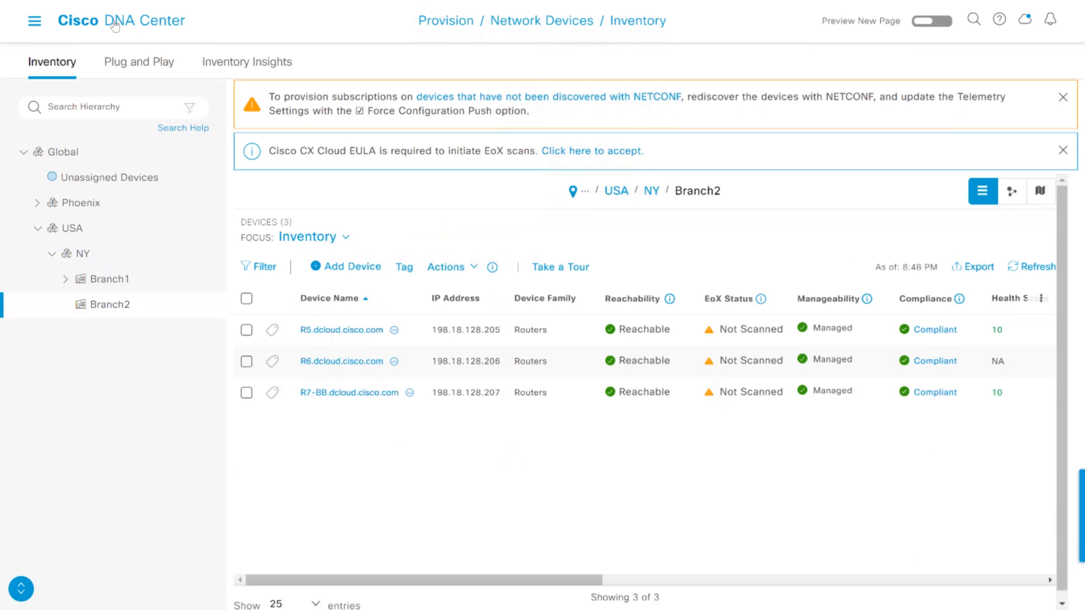
Open the Network Hierarchy design page and show Branch2 on the map and in the site list
{"action": "left_click", "coordinate": [37, 22]}
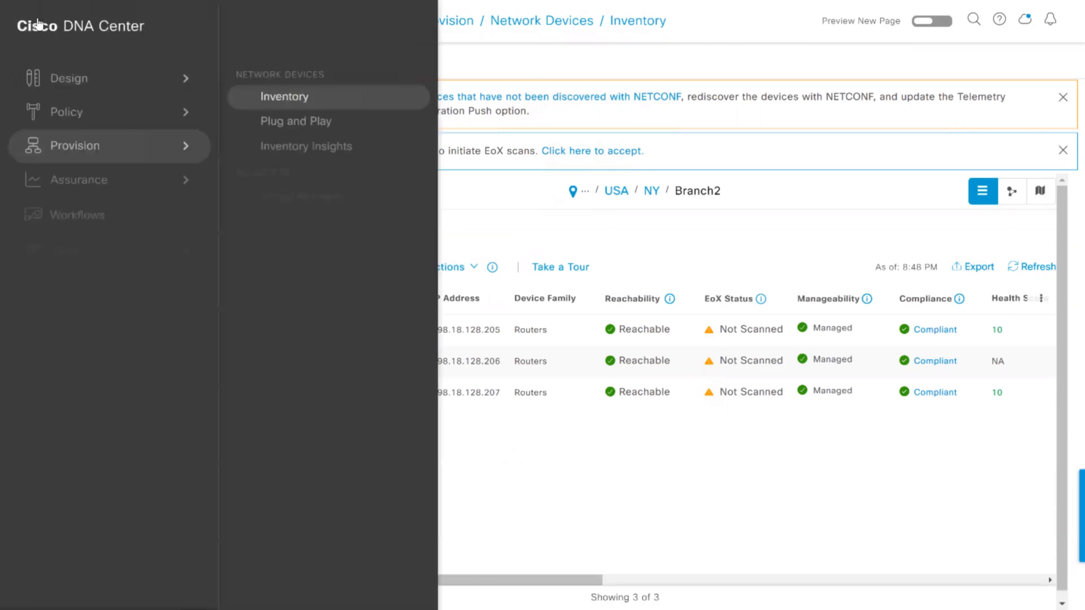
{"action": "mouse_move", "coordinate": [76, 81]}
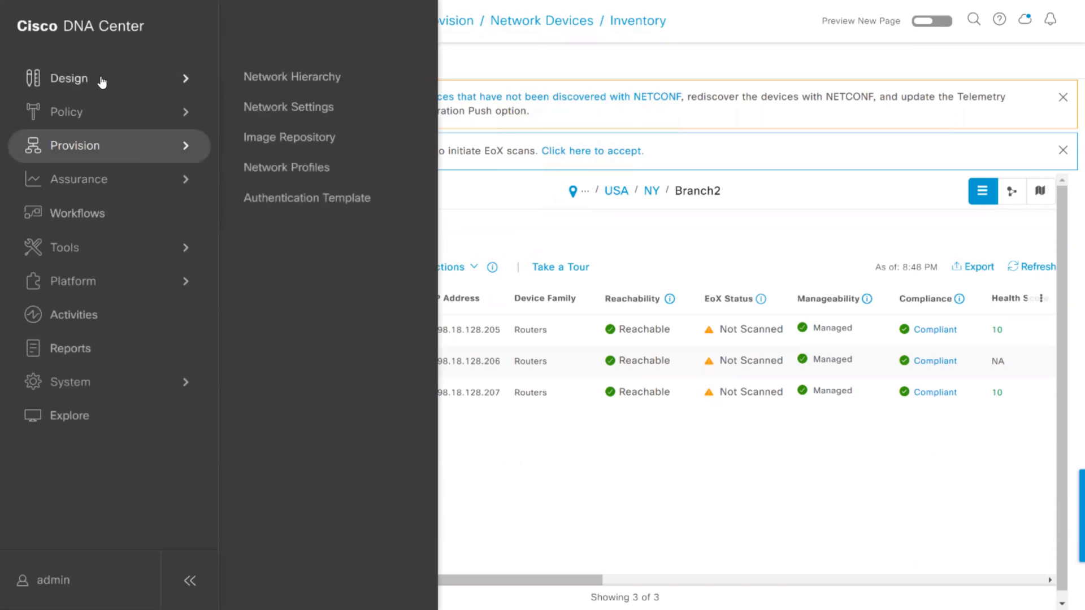
{"action": "left_click", "coordinate": [289, 80]}
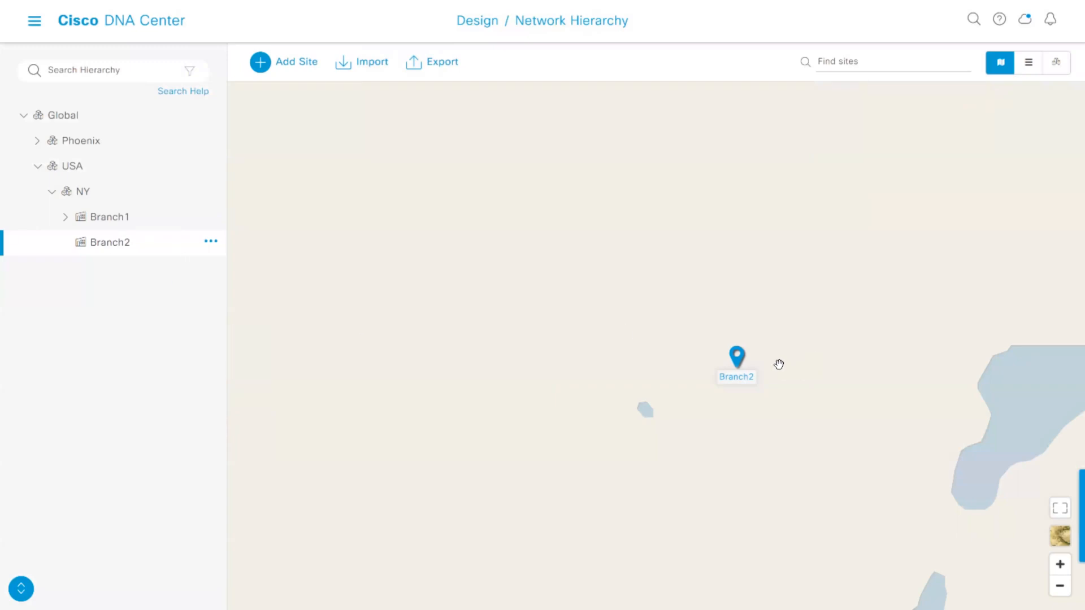
{"action": "left_click", "coordinate": [1027, 67]}
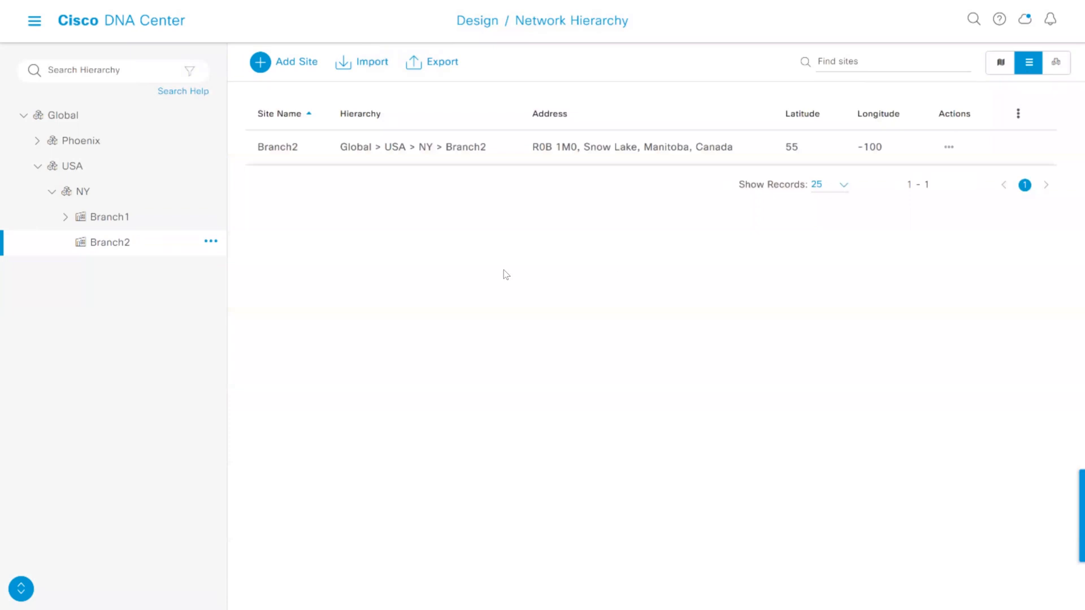
Review Branch2's platform, network, telemetry and credential settings, and show the same overview for Global
{"action": "left_click", "coordinate": [1052, 68]}
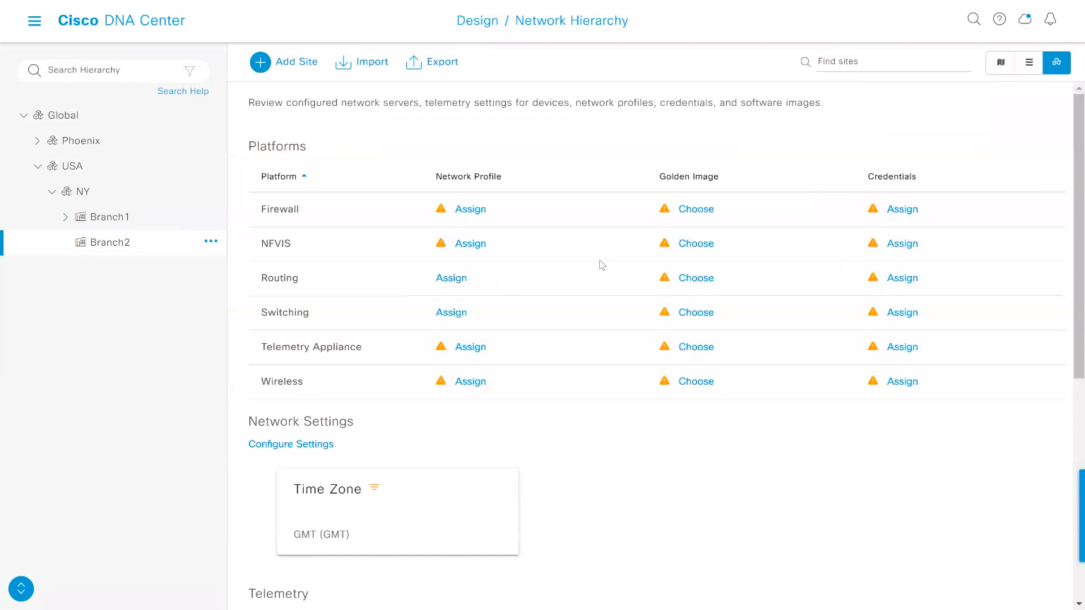
{"action": "scroll", "coordinate": [647, 460], "scroll_direction": "down", "scroll_amount": 3}
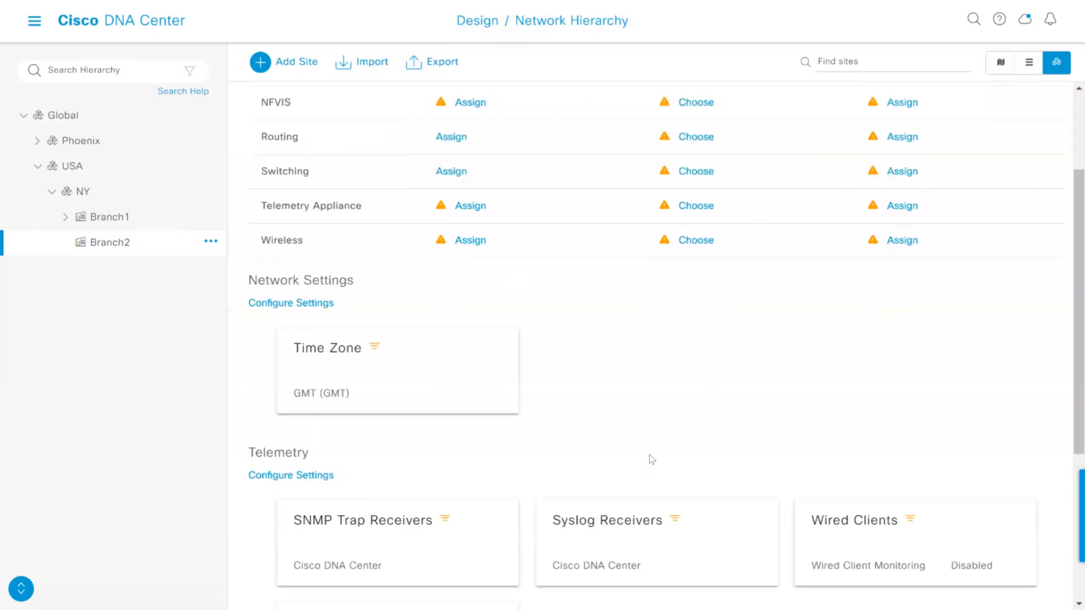
{"action": "scroll", "coordinate": [658, 445], "scroll_direction": "down", "scroll_amount": 5}
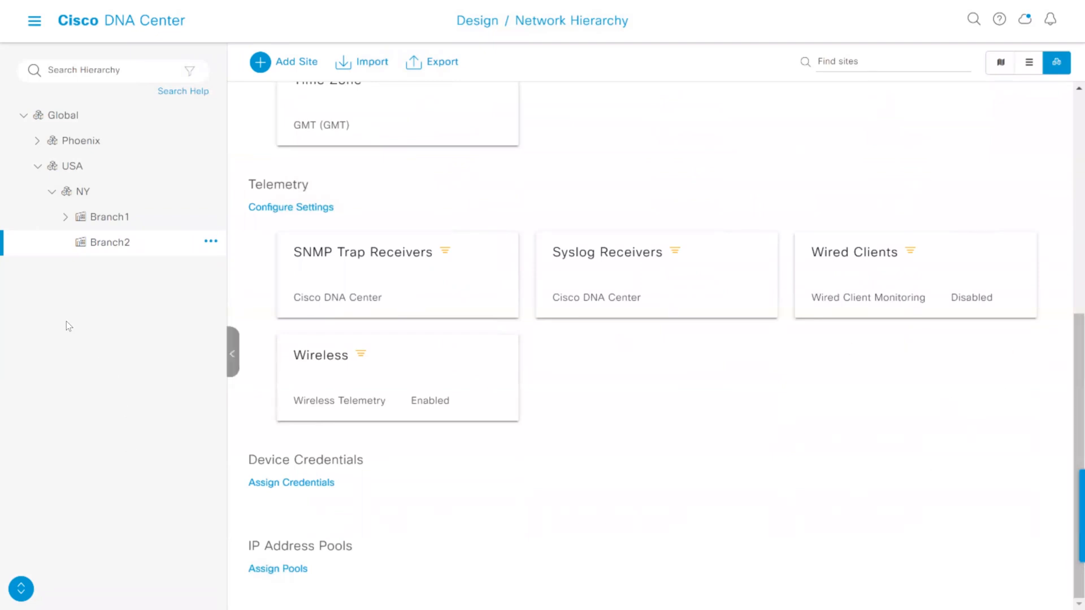
{"action": "left_click", "coordinate": [87, 118]}
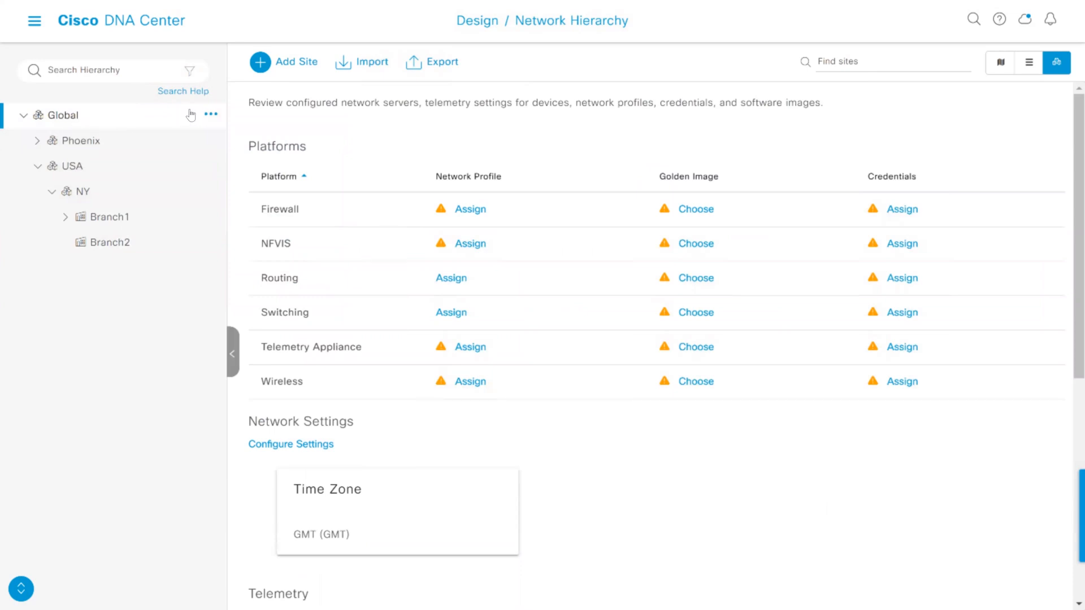
Open the Network Settings design page and dismiss the New Feature notice about telemetry
{"action": "left_click", "coordinate": [35, 24]}
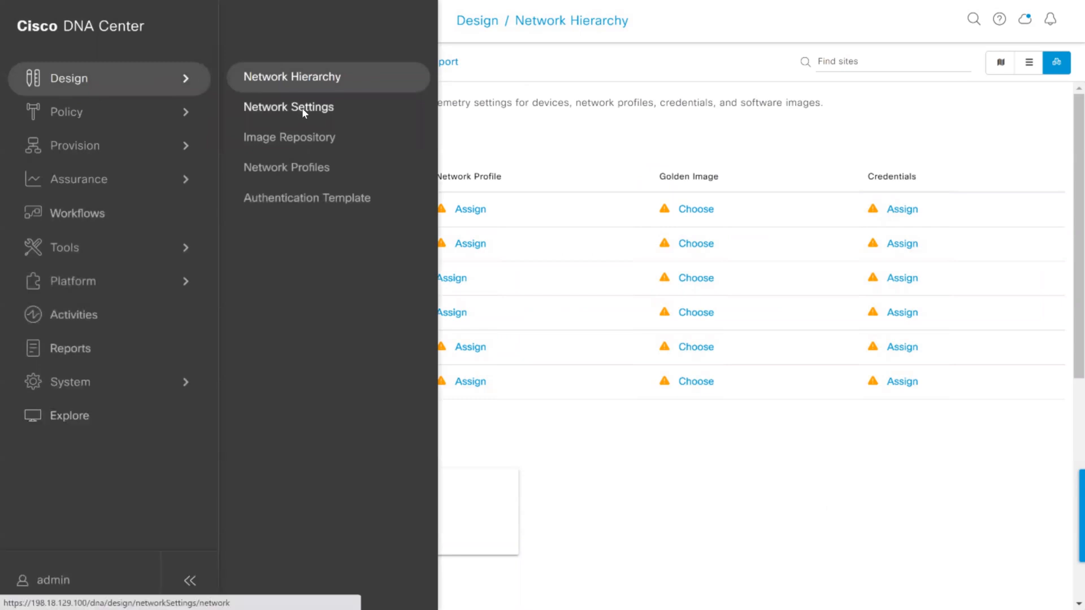
{"action": "left_click", "coordinate": [303, 110]}
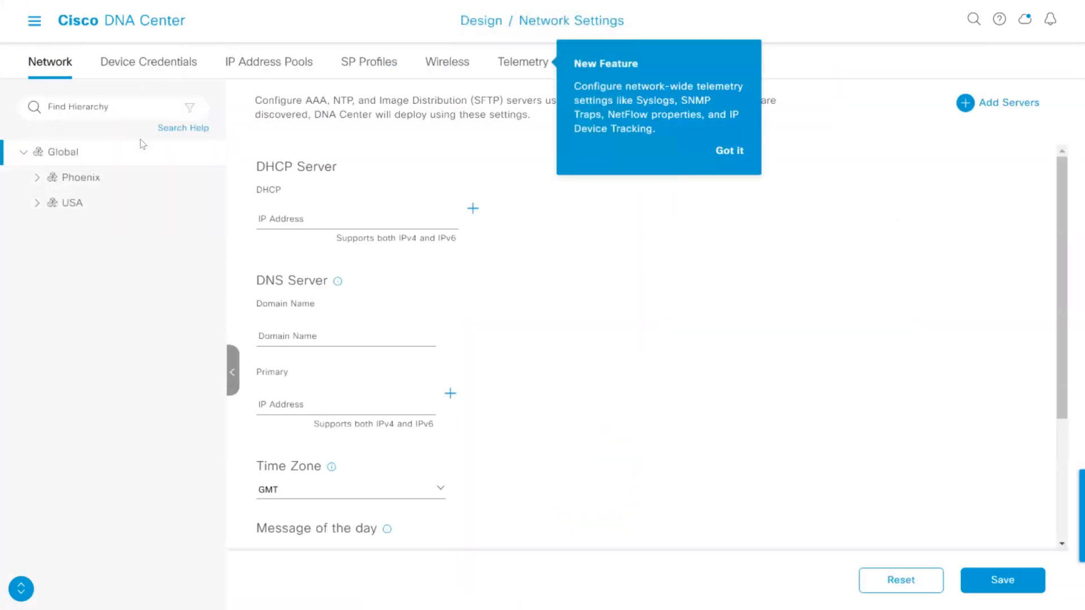
{"action": "left_click", "coordinate": [731, 153]}
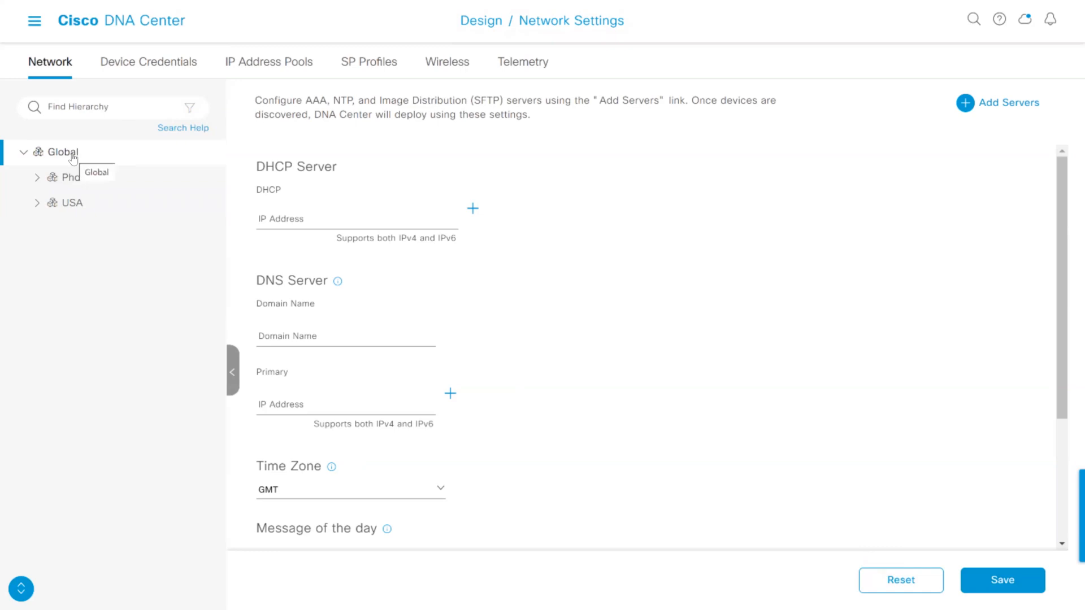
Show the network settings for USA and dismiss the Inherited Settings notice permanently
{"action": "left_click", "coordinate": [97, 198]}
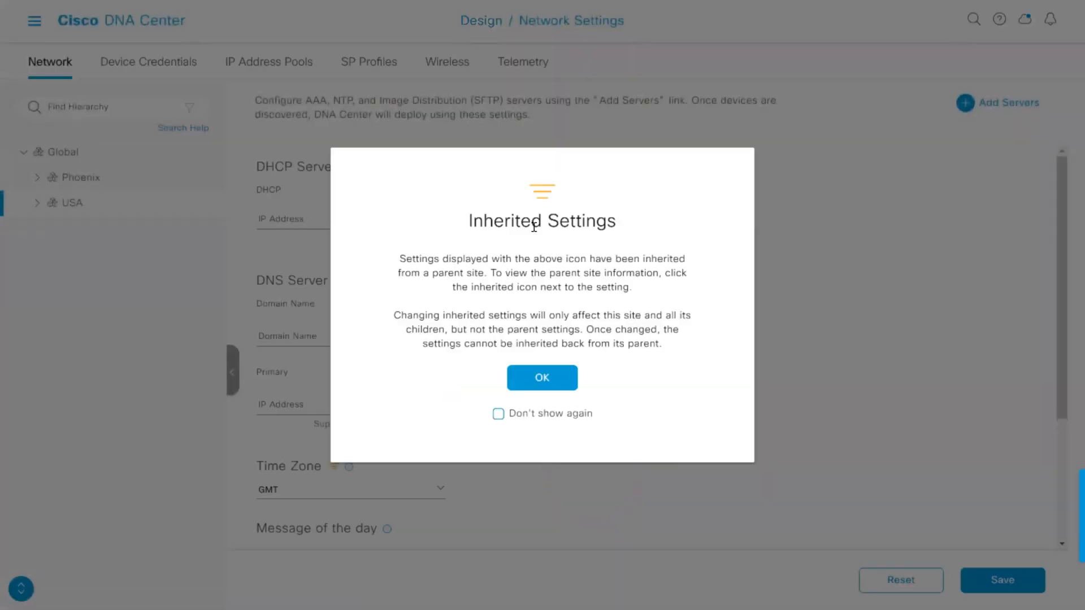
{"action": "left_click", "coordinate": [499, 413]}
{"action": "left_click", "coordinate": [543, 377]}
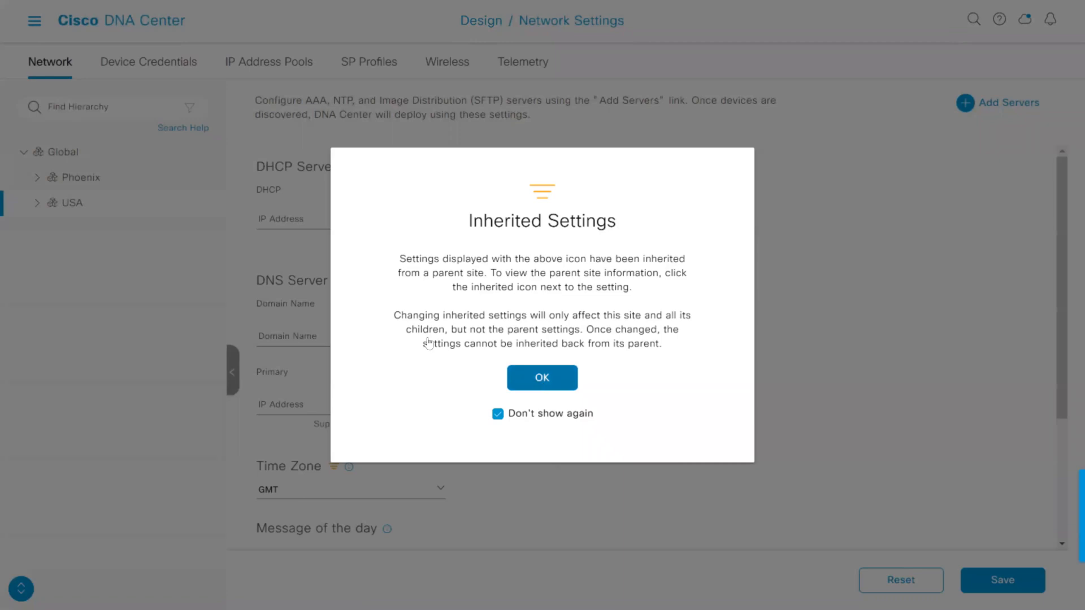
Set the Global site's DHCP server to 10.10.10.1 and save the network settings
{"action": "left_click", "coordinate": [73, 157]}
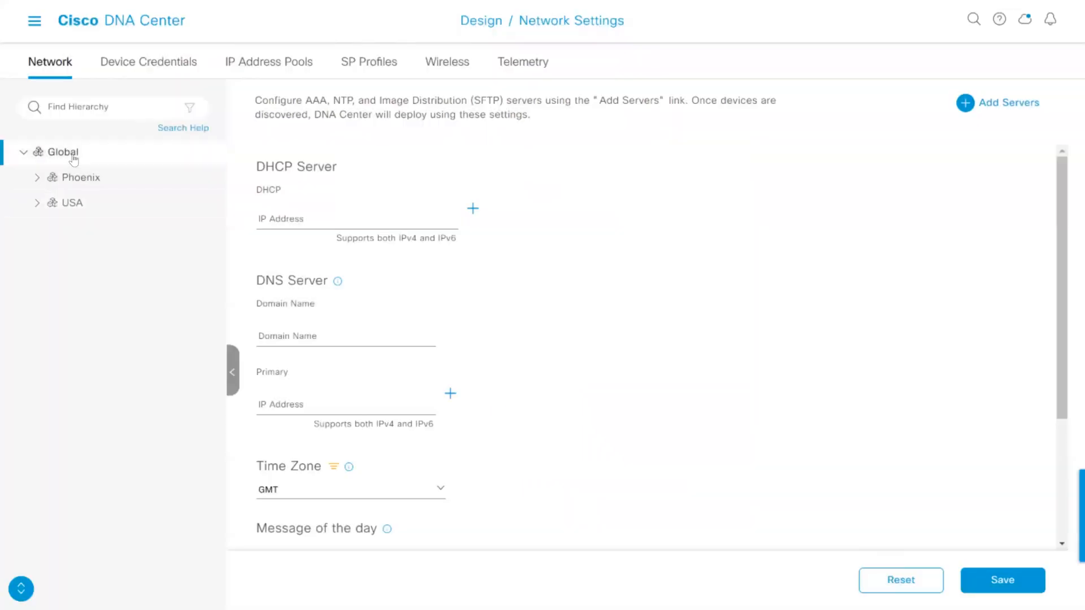
{"action": "left_click", "coordinate": [315, 225]}
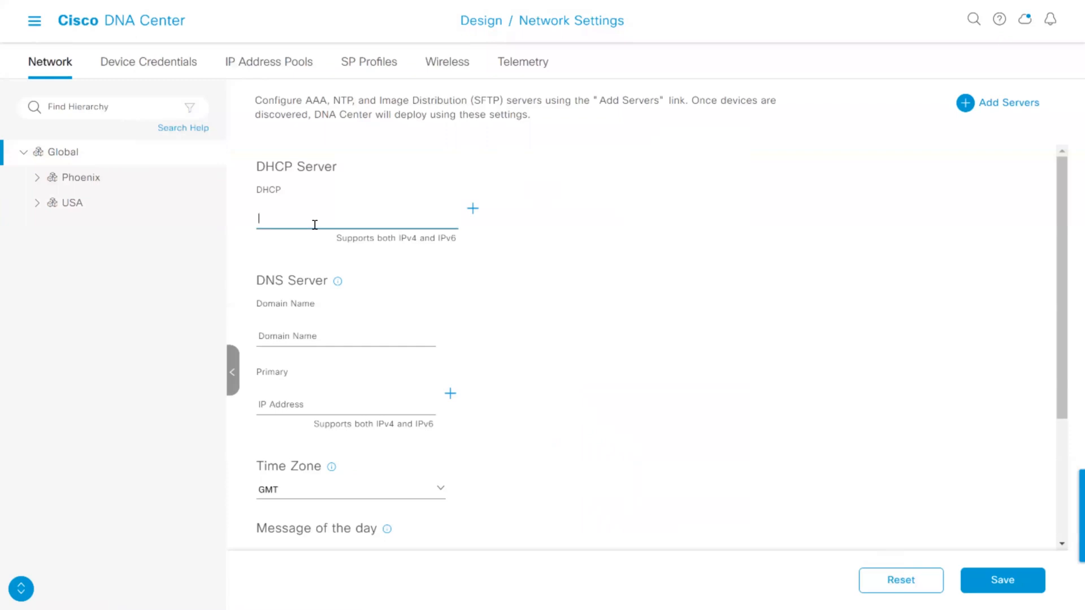
{"action": "type", "text": "10.10.10.1"}
{"action": "left_click", "coordinate": [1009, 582]}
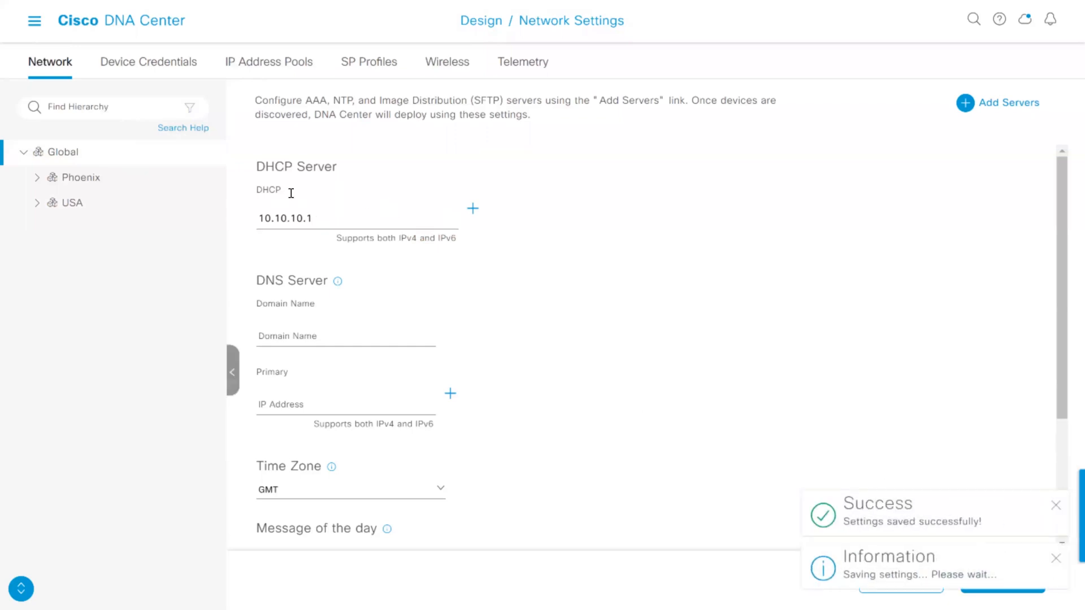
Check the inherited DHCP, DNS, time zone and message of the day settings for Phoenix and USA
{"action": "left_click", "coordinate": [73, 179]}
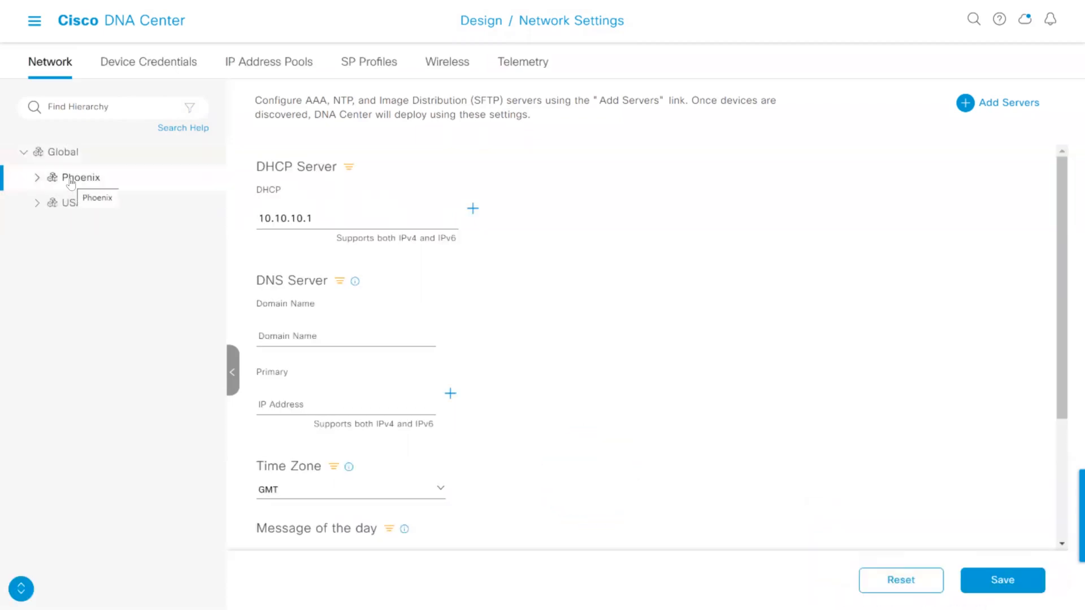
{"action": "left_click", "coordinate": [89, 204]}
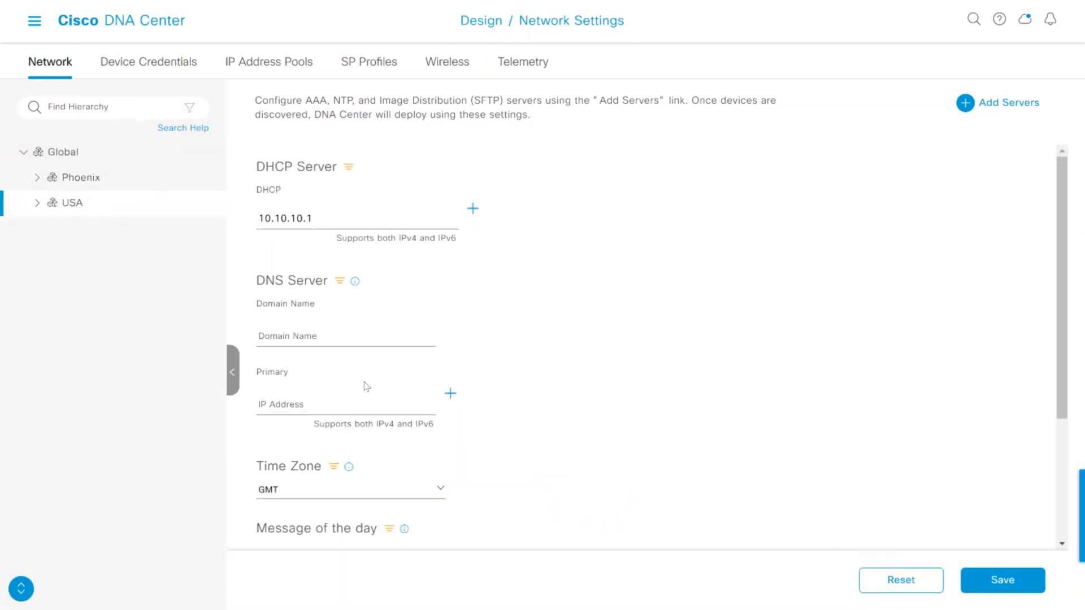
{"action": "scroll", "coordinate": [377, 372], "scroll_direction": "down", "scroll_amount": 3}
{"action": "scroll", "coordinate": [423, 366], "scroll_direction": "up", "scroll_amount": 3}
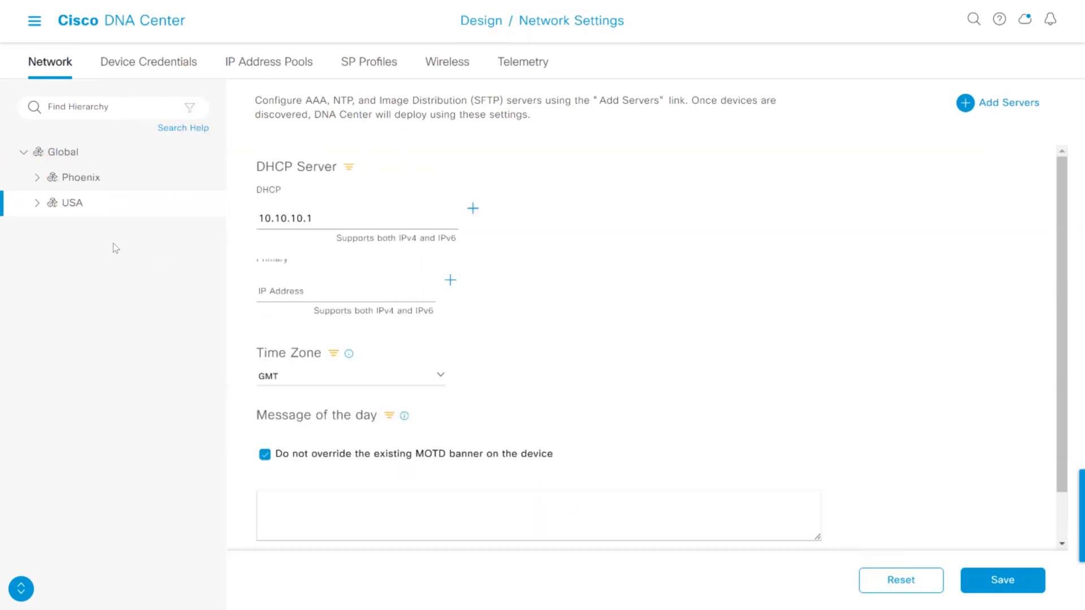
Add an AAA server section to the Global site's network settings with both Network and Client/Endpoint enabled
{"action": "left_click", "coordinate": [85, 177]}
{"action": "left_click", "coordinate": [73, 204]}
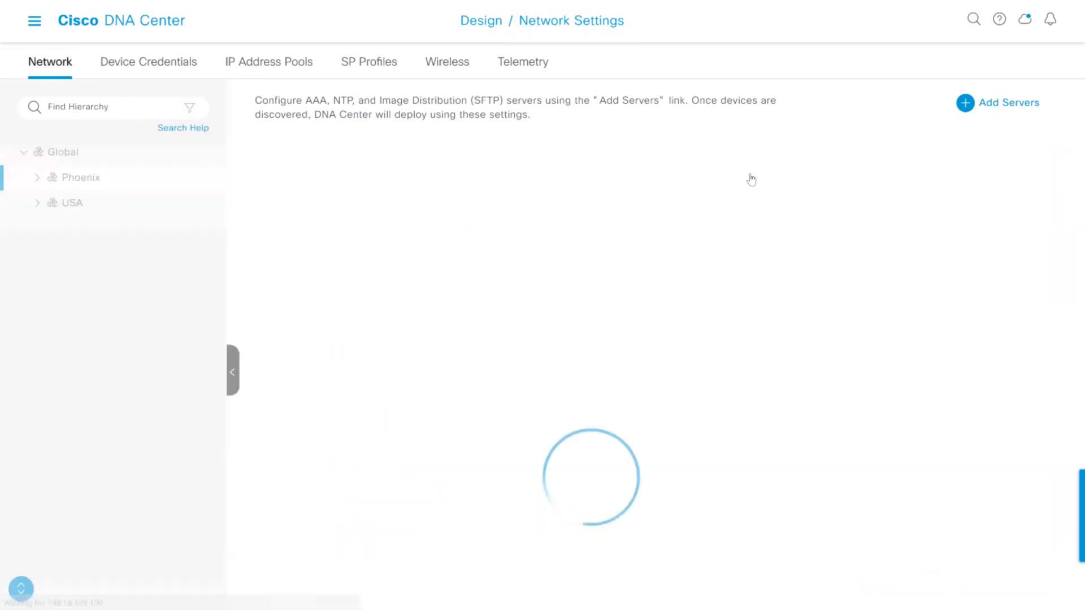
{"action": "left_click", "coordinate": [67, 150]}
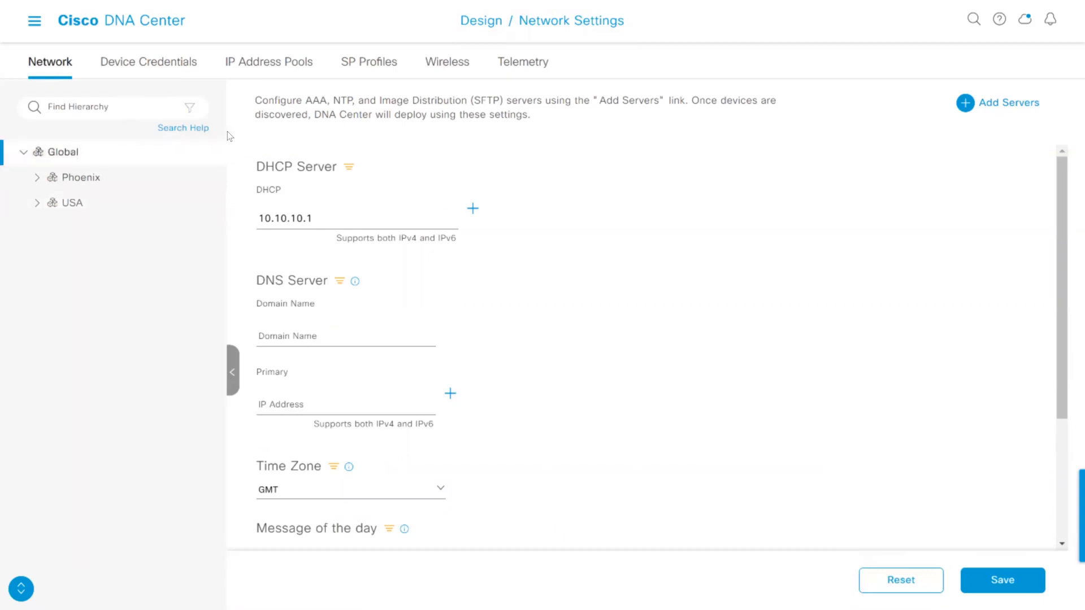
{"action": "left_click", "coordinate": [992, 105]}
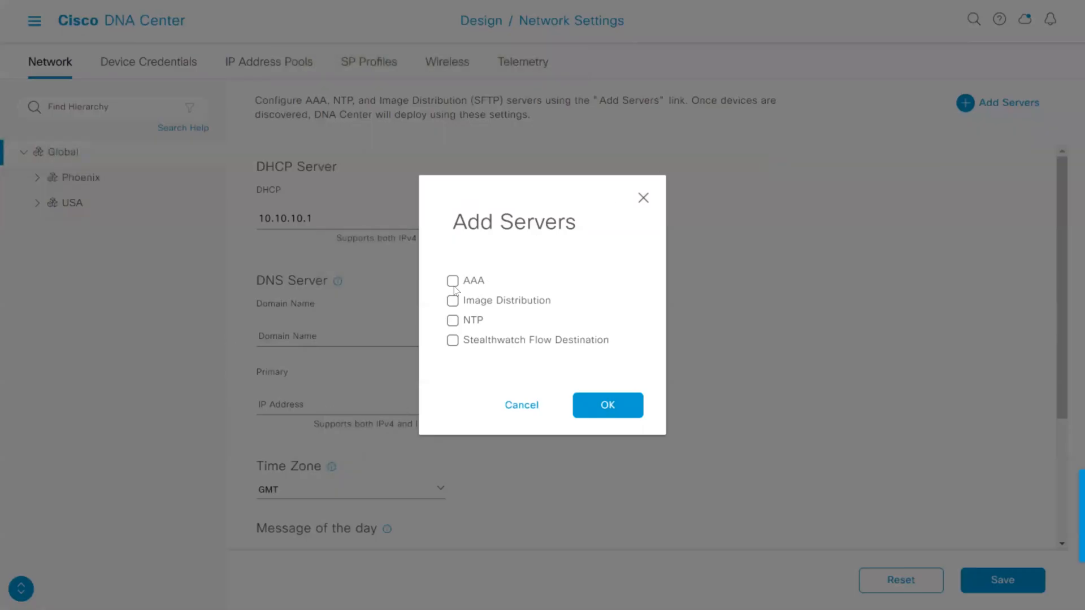
{"action": "left_click", "coordinate": [453, 281]}
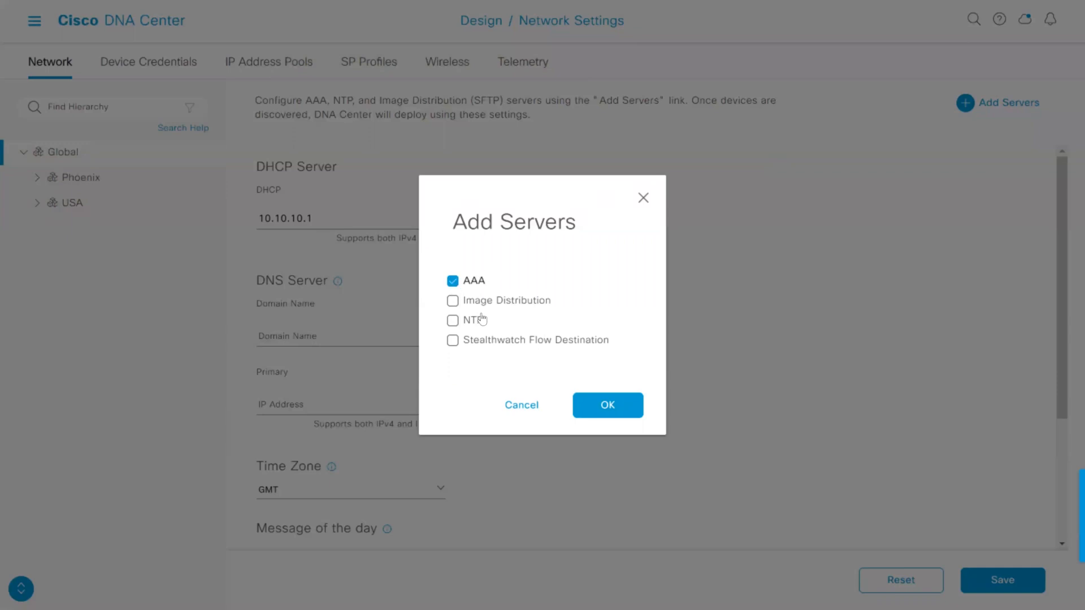
{"action": "left_click", "coordinate": [593, 407]}
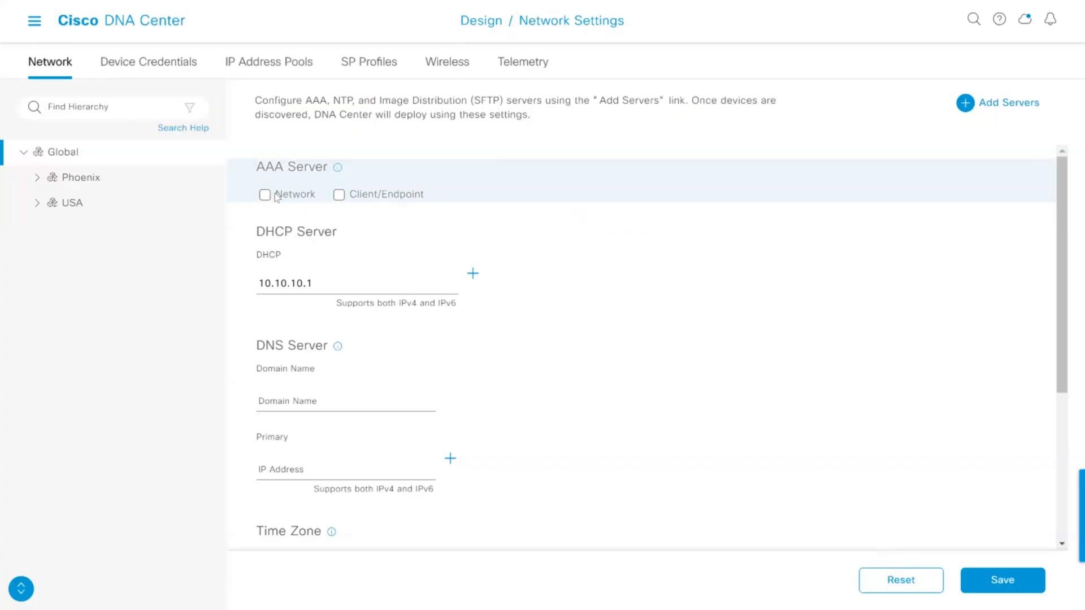
{"action": "left_click", "coordinate": [275, 195]}
{"action": "left_click", "coordinate": [339, 196]}
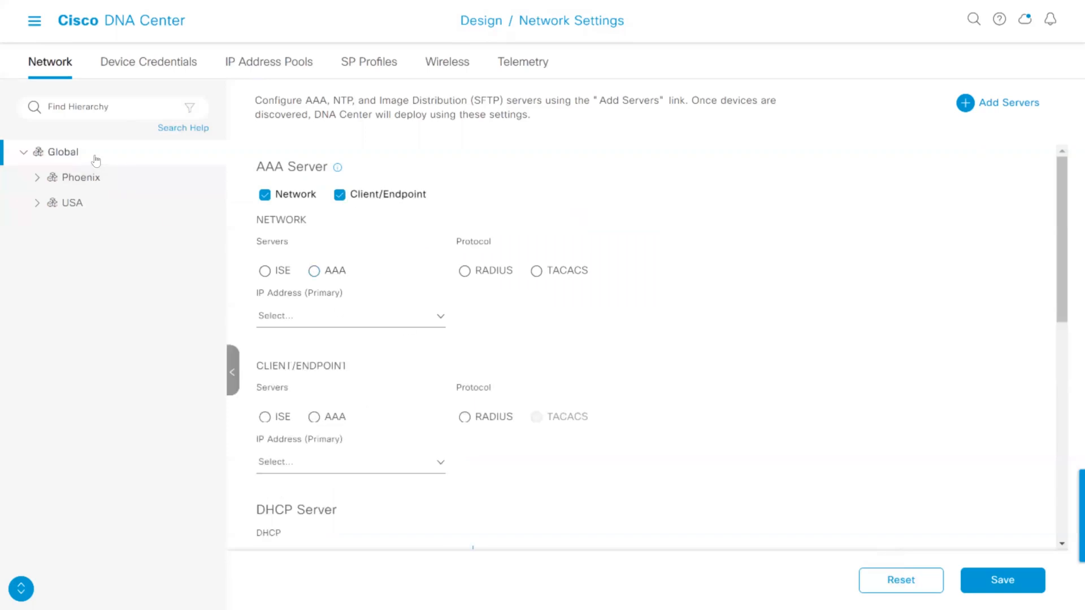
Review the network settings for Phoenix and USA, and open the Network Hierarchy design page
{"action": "left_click", "coordinate": [62, 179]}
{"action": "left_click", "coordinate": [65, 205]}
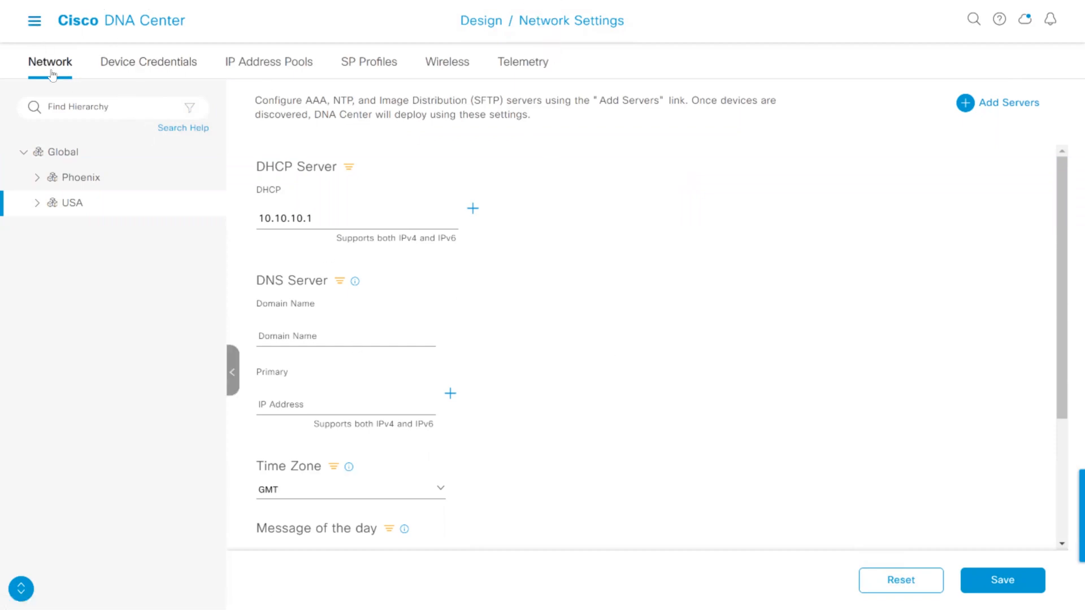
{"action": "left_click", "coordinate": [34, 21]}
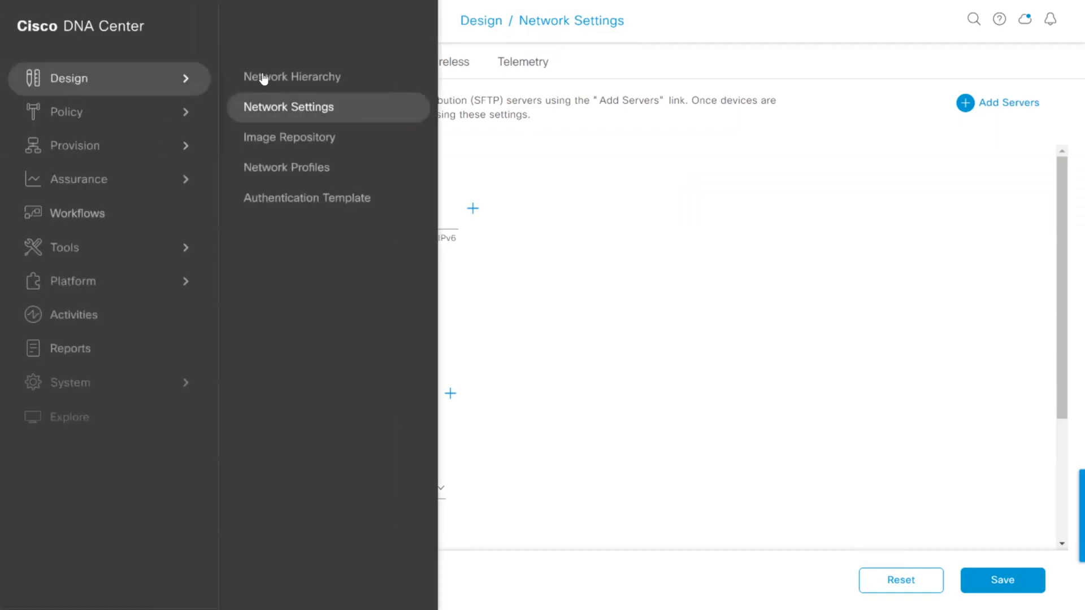
{"action": "left_click", "coordinate": [262, 78]}
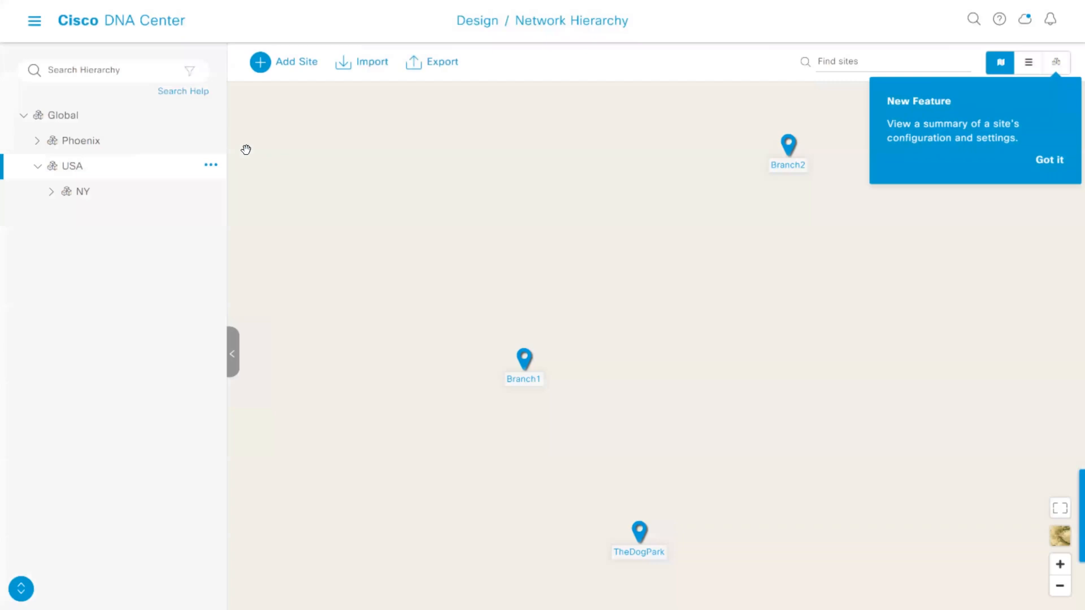
Open the provisioning Inventory and list the devices assigned to Branch1 under USA/NY
{"action": "left_click", "coordinate": [36, 23]}
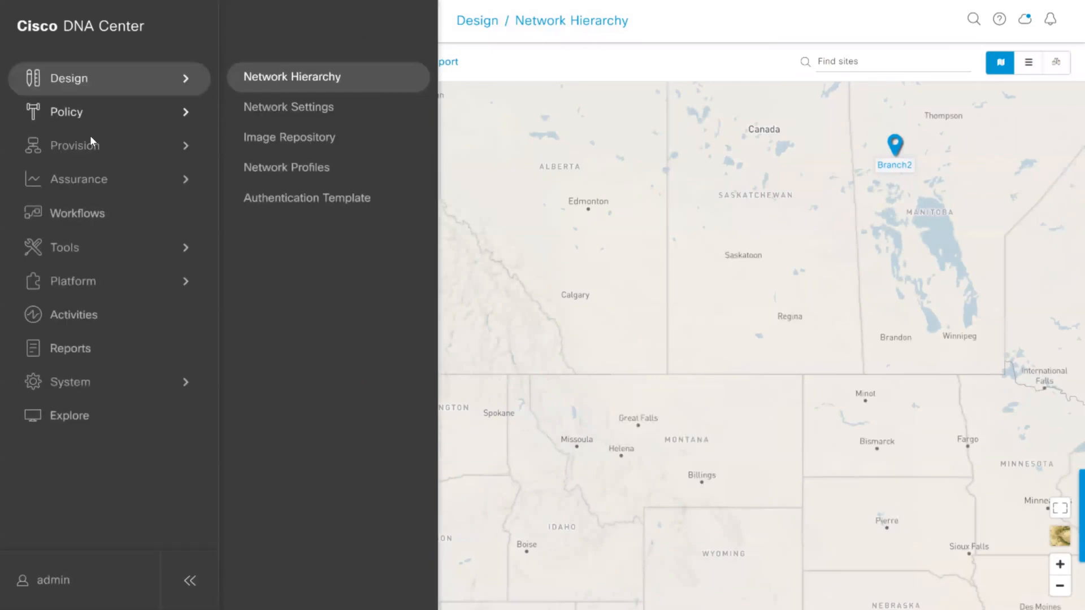
{"action": "mouse_move", "coordinate": [133, 154]}
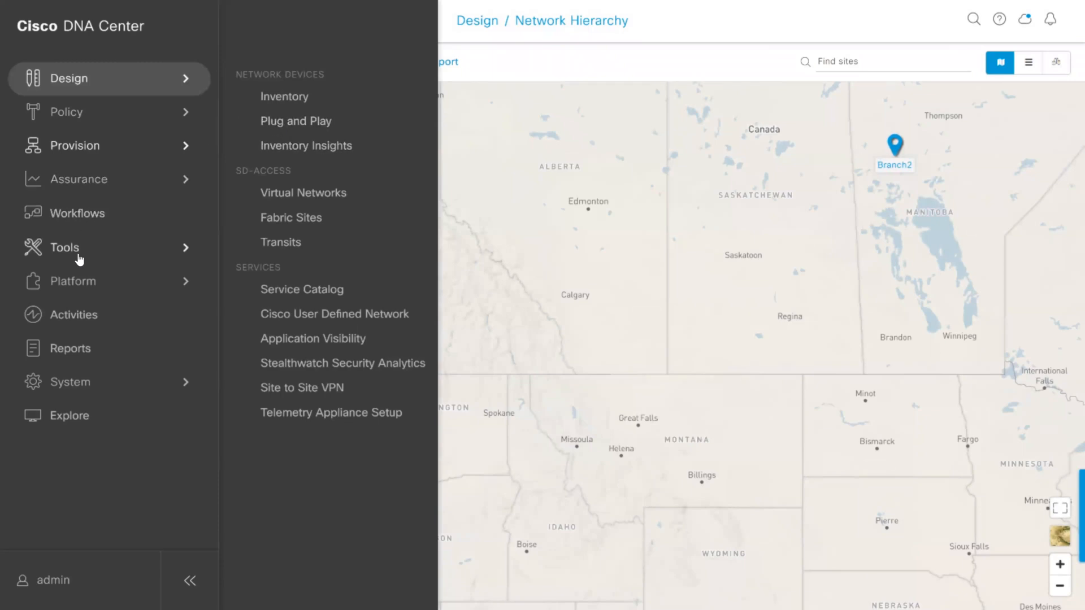
{"action": "mouse_move", "coordinate": [87, 255]}
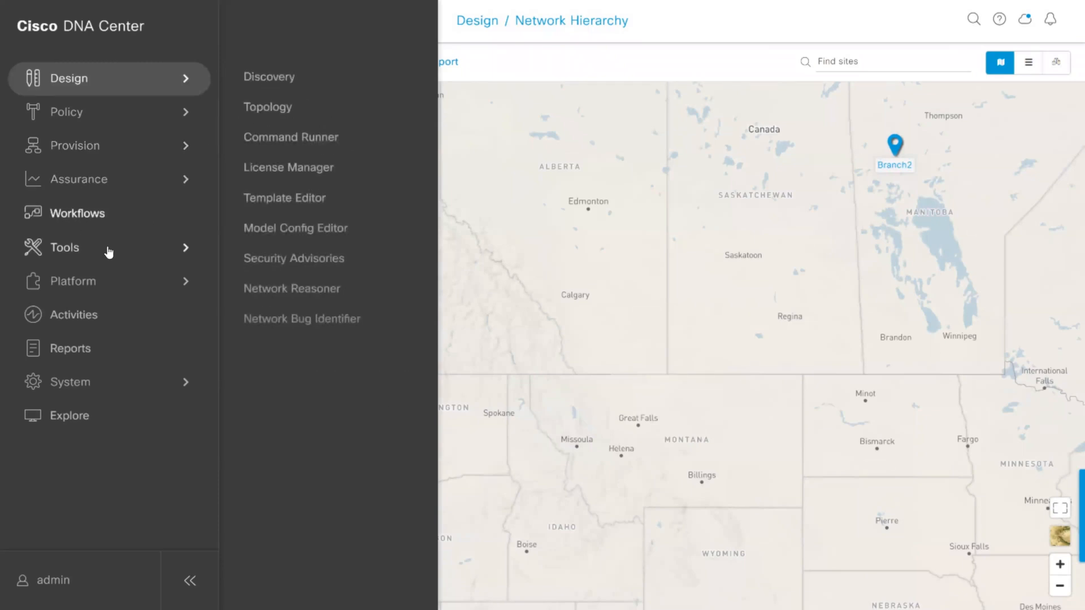
{"action": "mouse_move", "coordinate": [82, 149]}
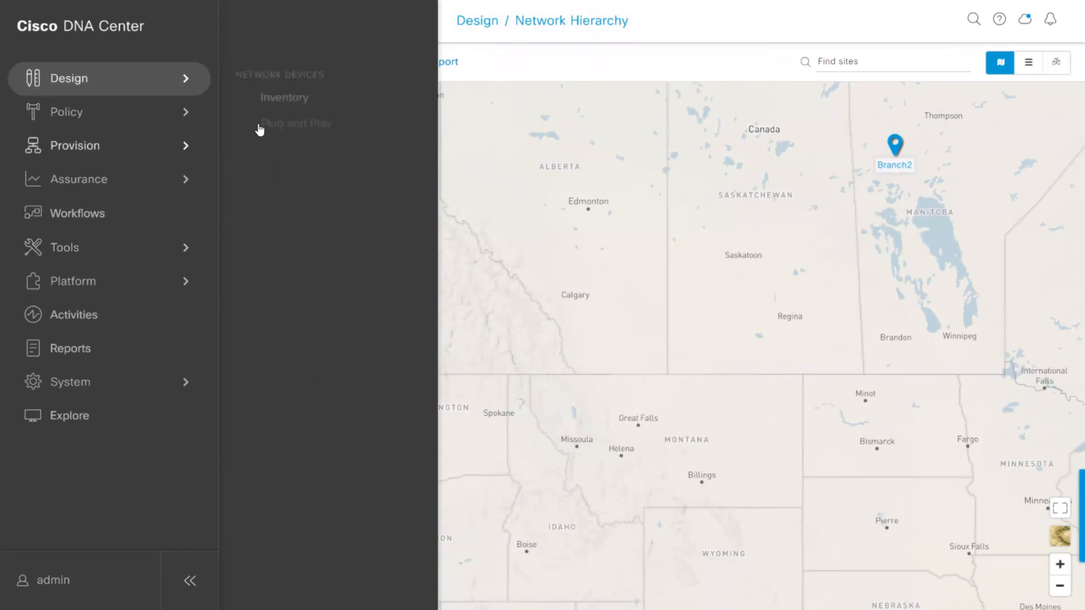
{"action": "left_click", "coordinate": [272, 97]}
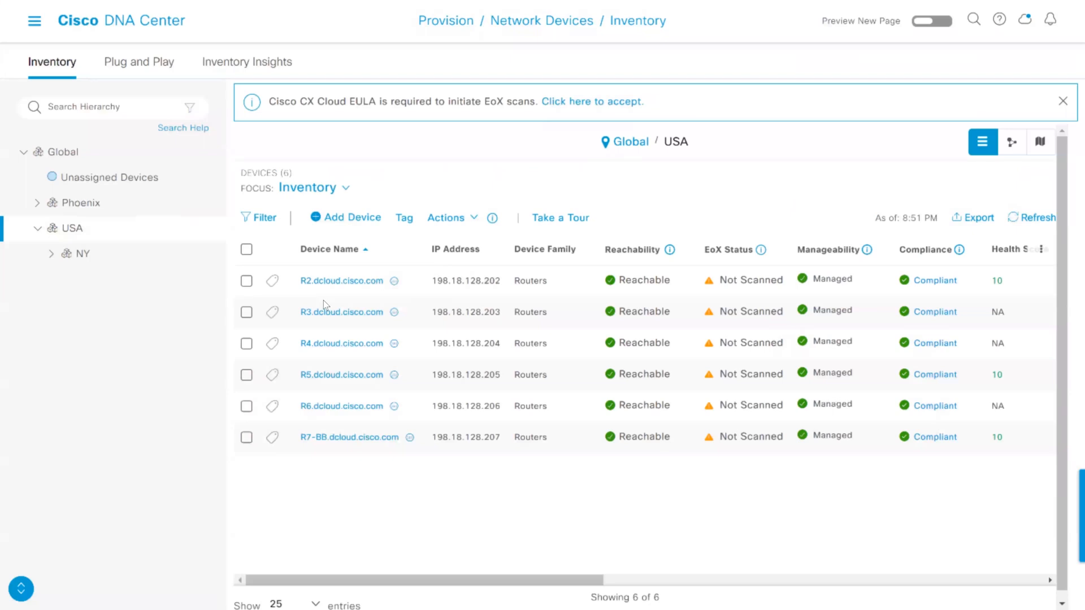
{"action": "left_click", "coordinate": [51, 254]}
{"action": "left_click", "coordinate": [95, 282]}
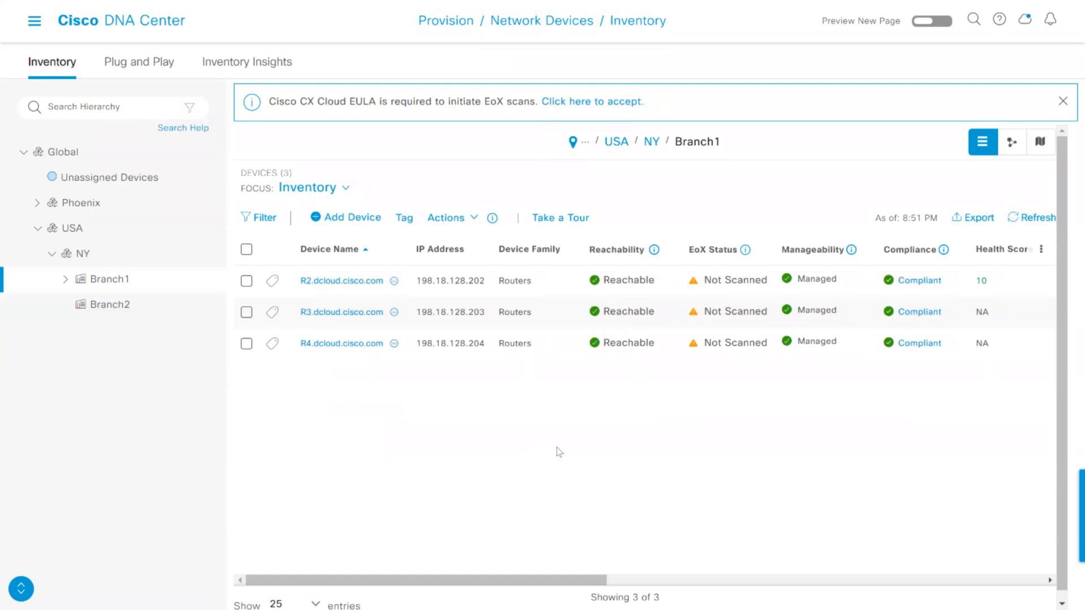
Show Branch1's devices as a topology and check the VRF, Routing and VLAN filter options
{"action": "left_click", "coordinate": [1013, 143]}
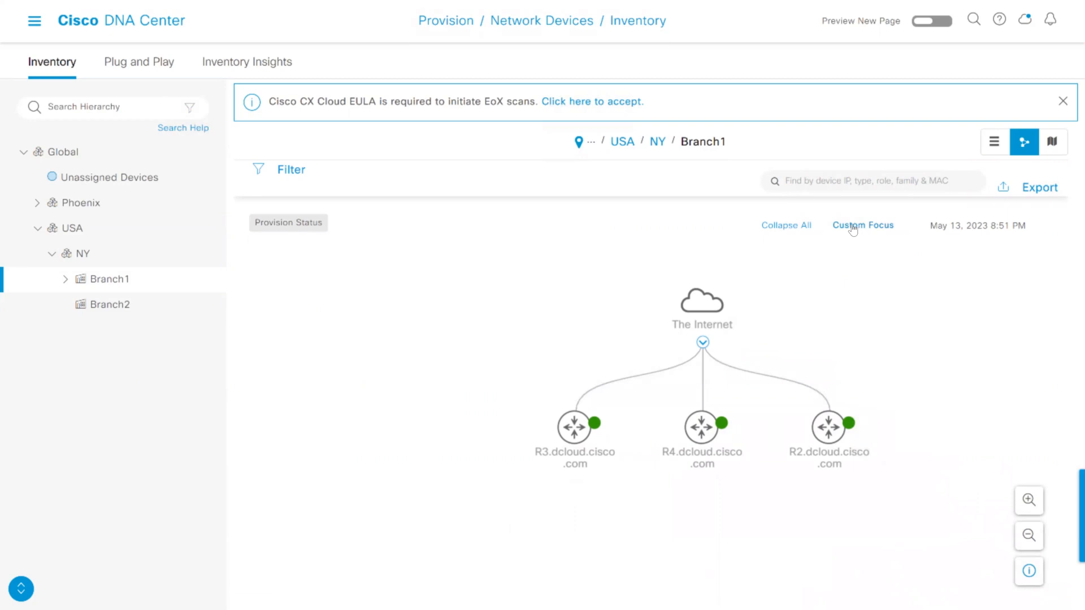
{"action": "left_click", "coordinate": [290, 171]}
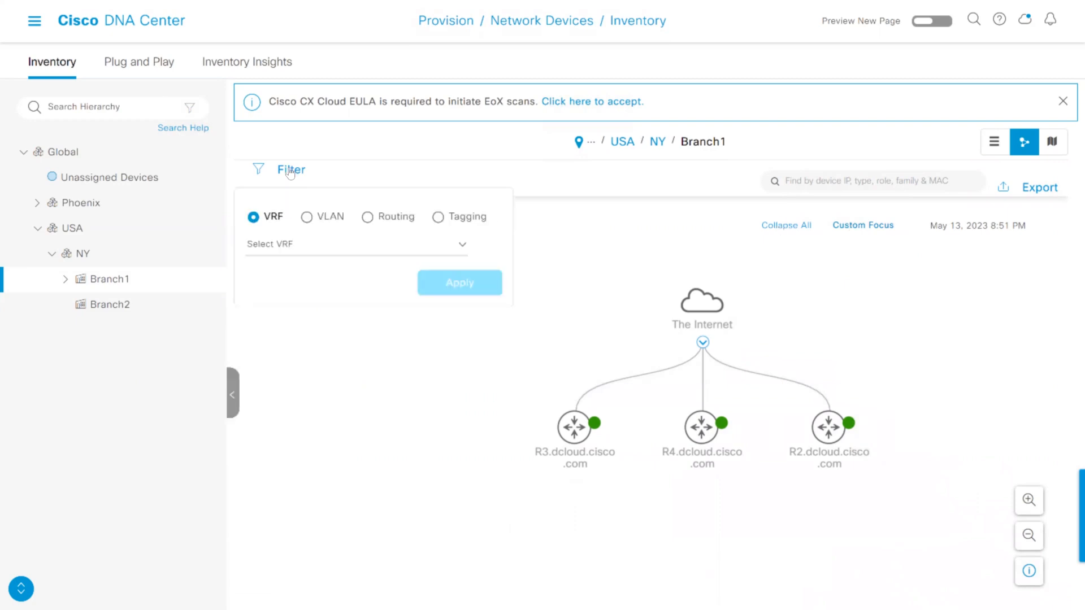
{"action": "left_click", "coordinate": [463, 247]}
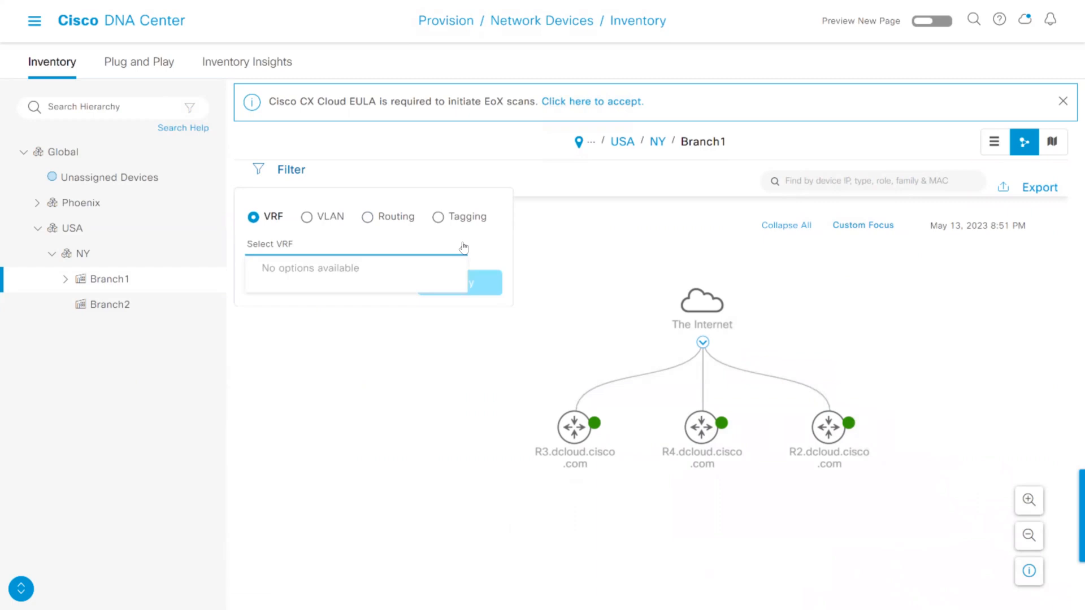
{"action": "left_click", "coordinate": [440, 219]}
{"action": "left_click", "coordinate": [368, 220]}
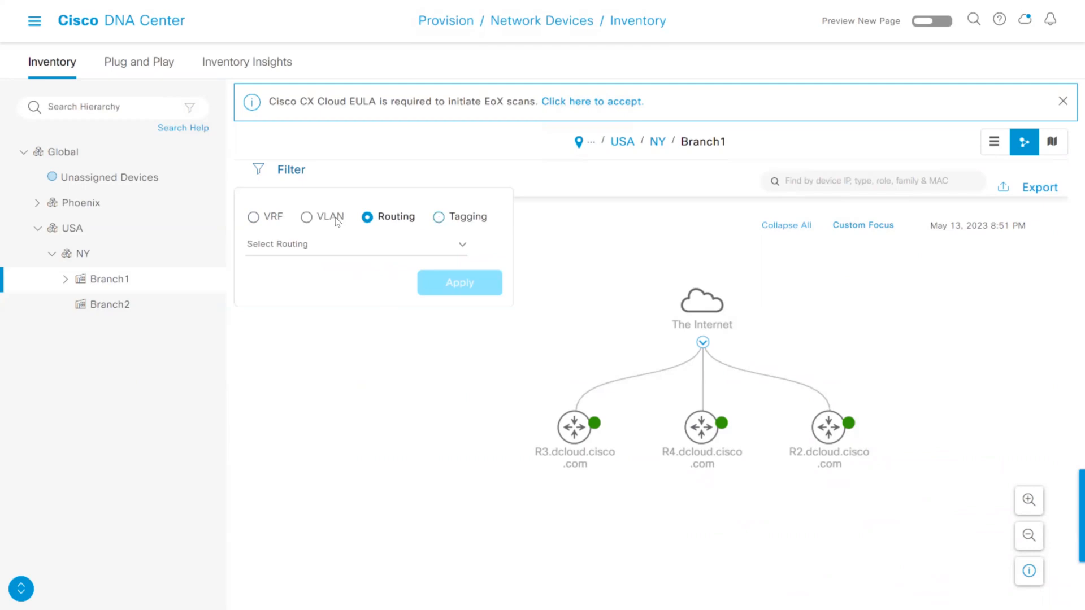
{"action": "left_click", "coordinate": [315, 220]}
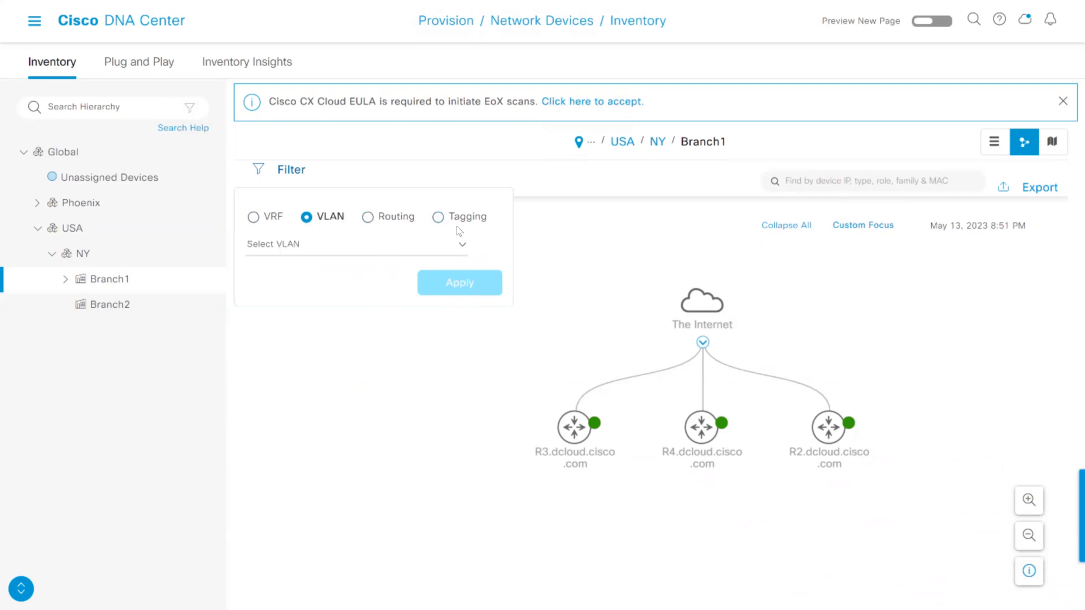
Filter the Branch1 topology by the tags branch-router-ipsec, cloud-dmvpn-hub and cloud-dmvpn
{"action": "left_click", "coordinate": [439, 218]}
{"action": "left_click", "coordinate": [267, 316]}
{"action": "left_click", "coordinate": [267, 372]}
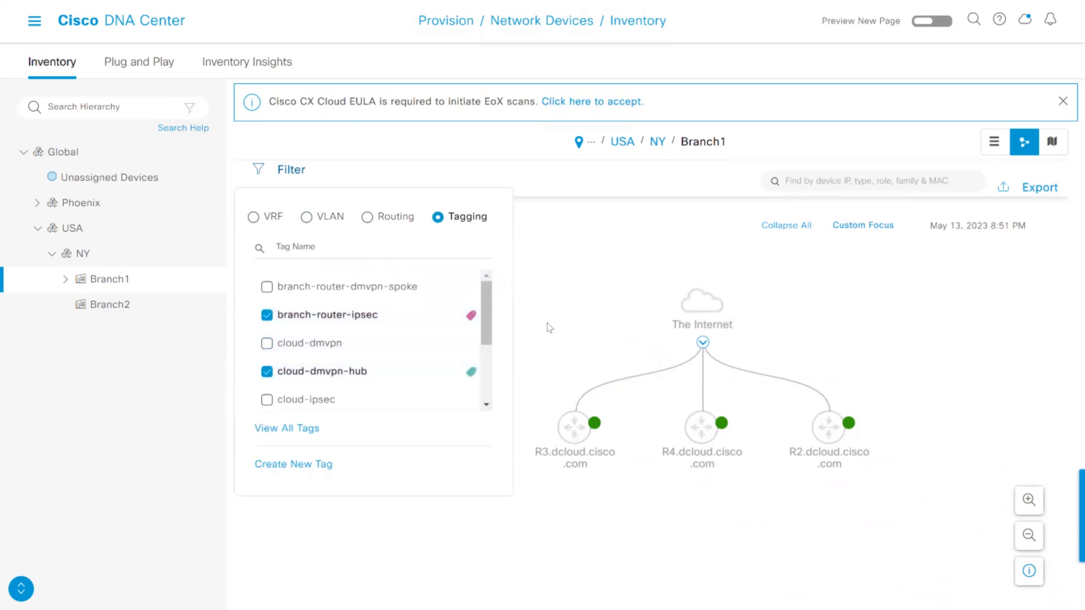
{"action": "left_click", "coordinate": [267, 343]}
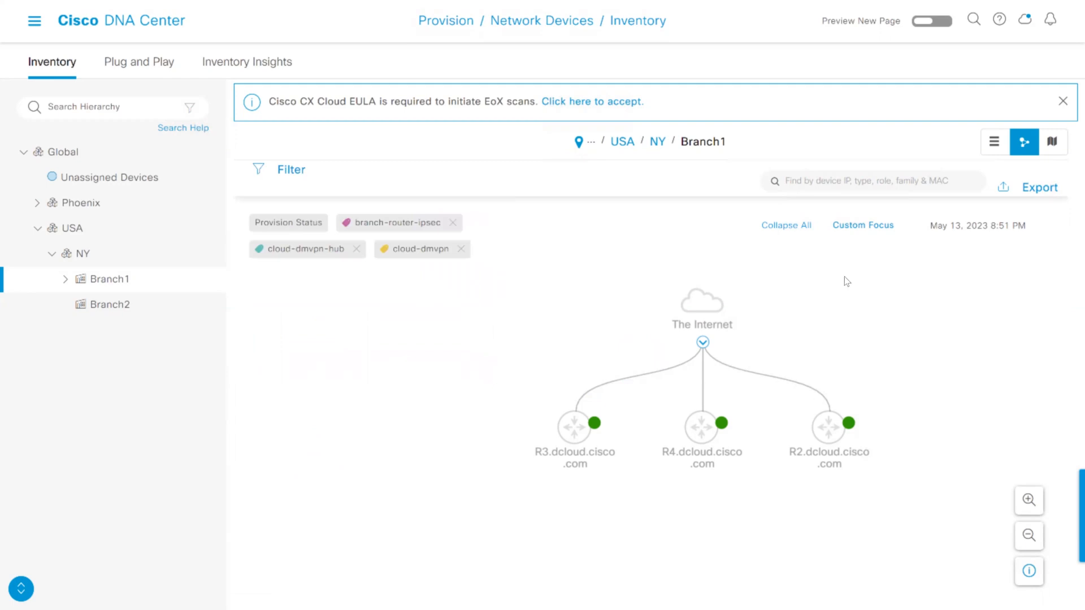
View Branch1 on the map, and return to its topology to inspect the R3 router's summary
{"action": "left_click", "coordinate": [1051, 143]}
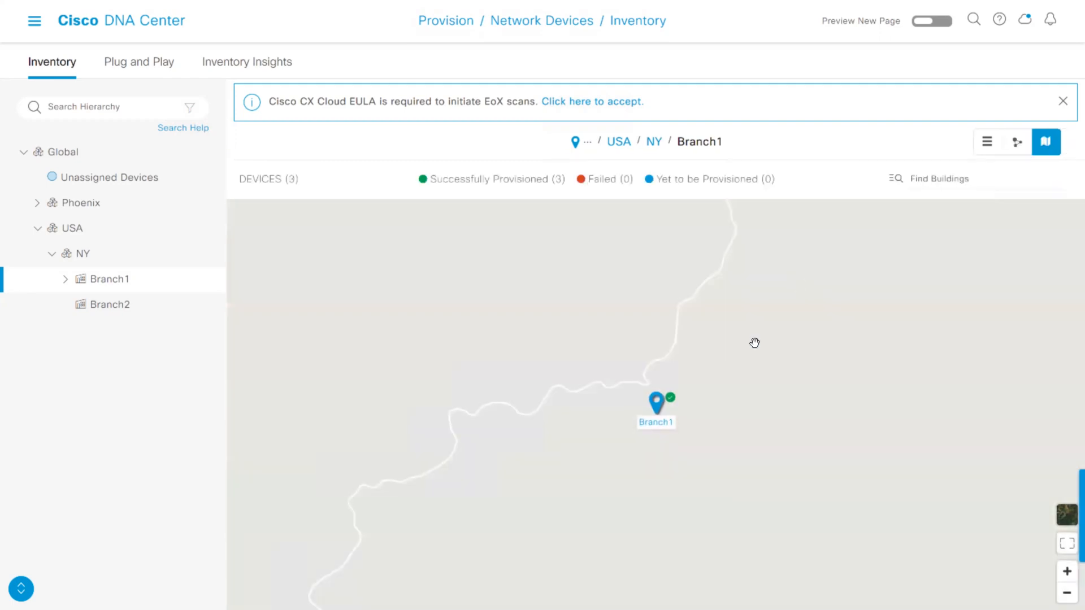
{"action": "left_click", "coordinate": [1015, 145]}
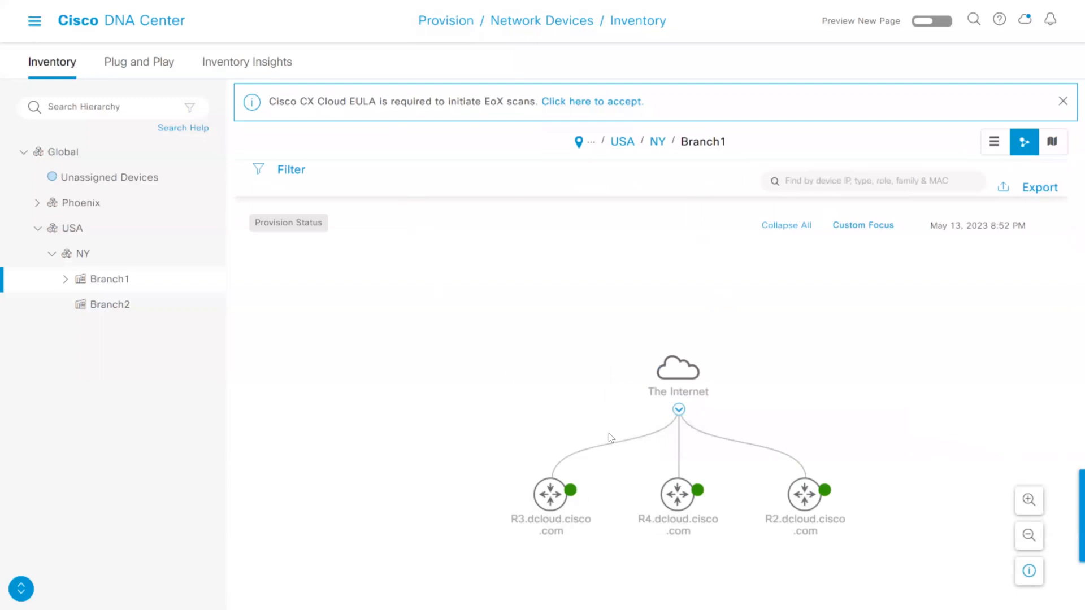
{"action": "left_click", "coordinate": [554, 500]}
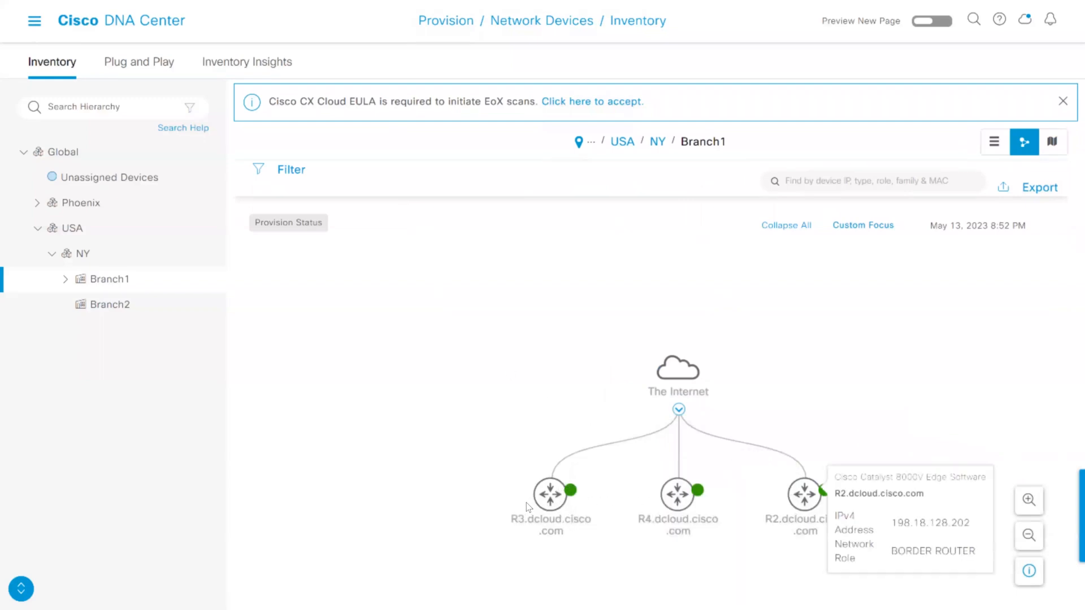
{"action": "mouse_move", "coordinate": [554, 499]}
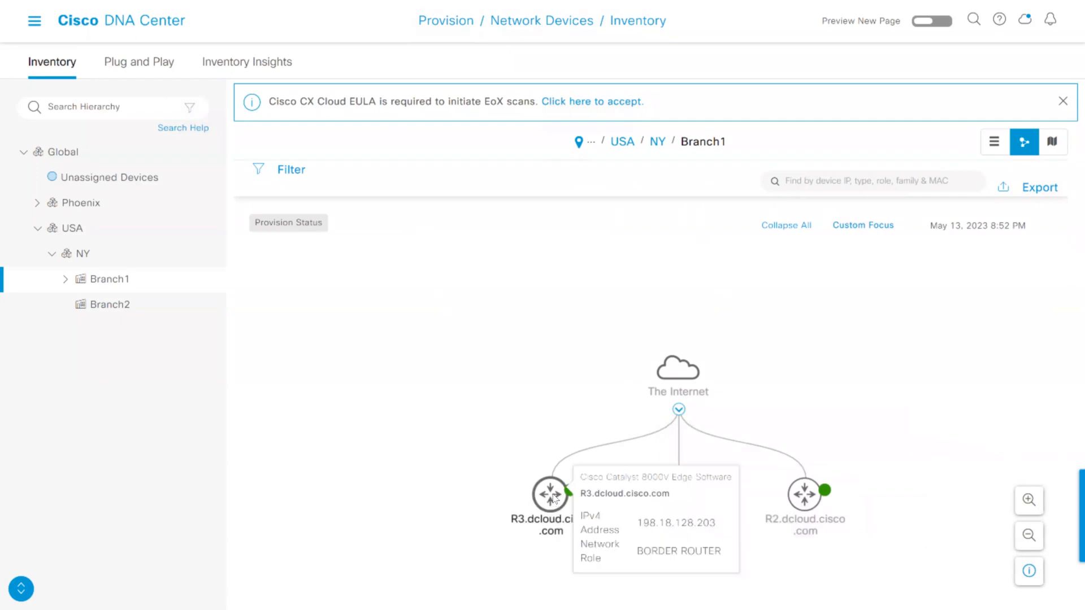
Open the R3 router's details and review its inventory, software image and provision information
{"action": "left_click", "coordinate": [553, 496]}
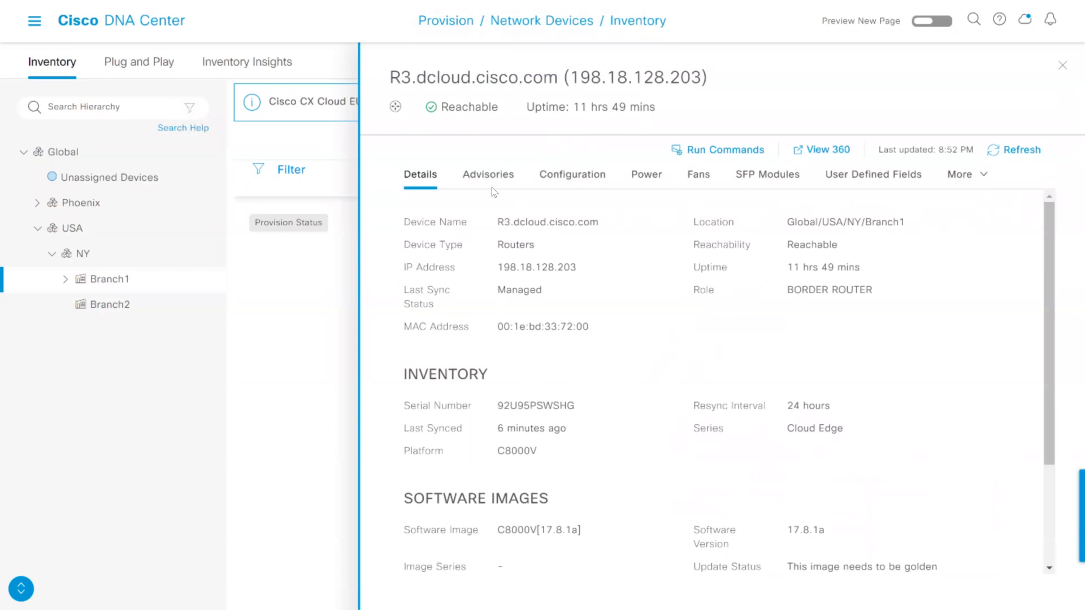
{"action": "scroll", "coordinate": [503, 328], "scroll_direction": "down", "scroll_amount": 3}
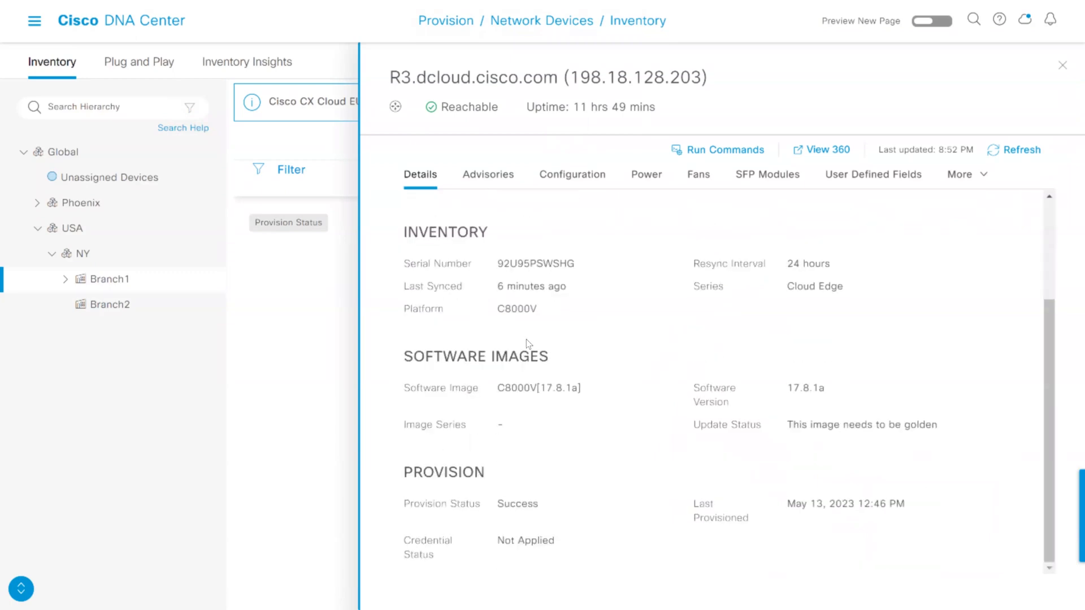
{"action": "scroll", "coordinate": [528, 343], "scroll_direction": "up", "scroll_amount": 3}
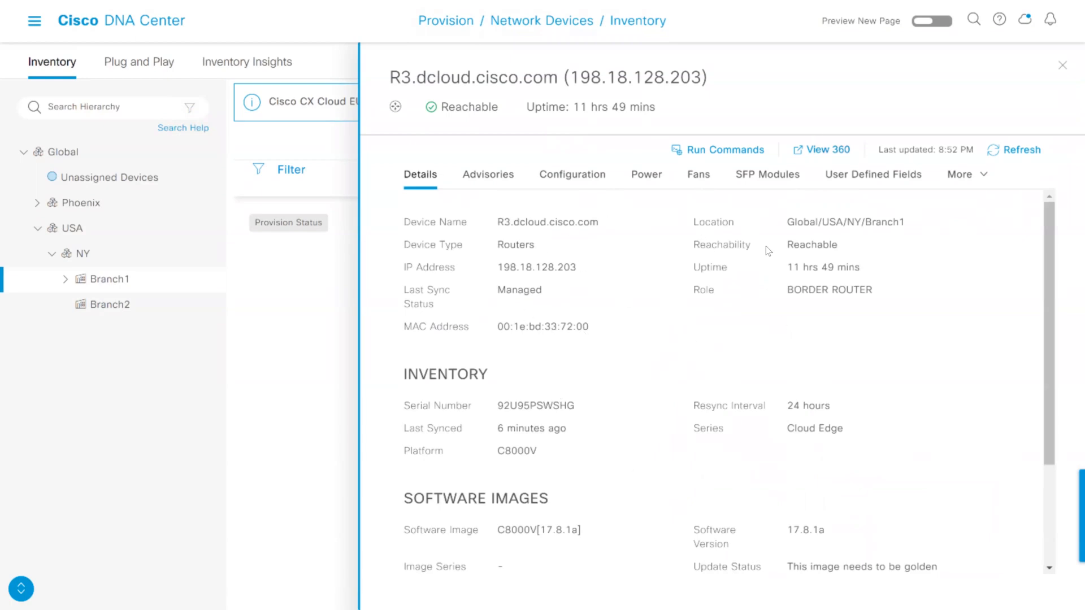
Examine R3's advisories and its running configuration back to the first lines, and close the device details
{"action": "left_click", "coordinate": [489, 177]}
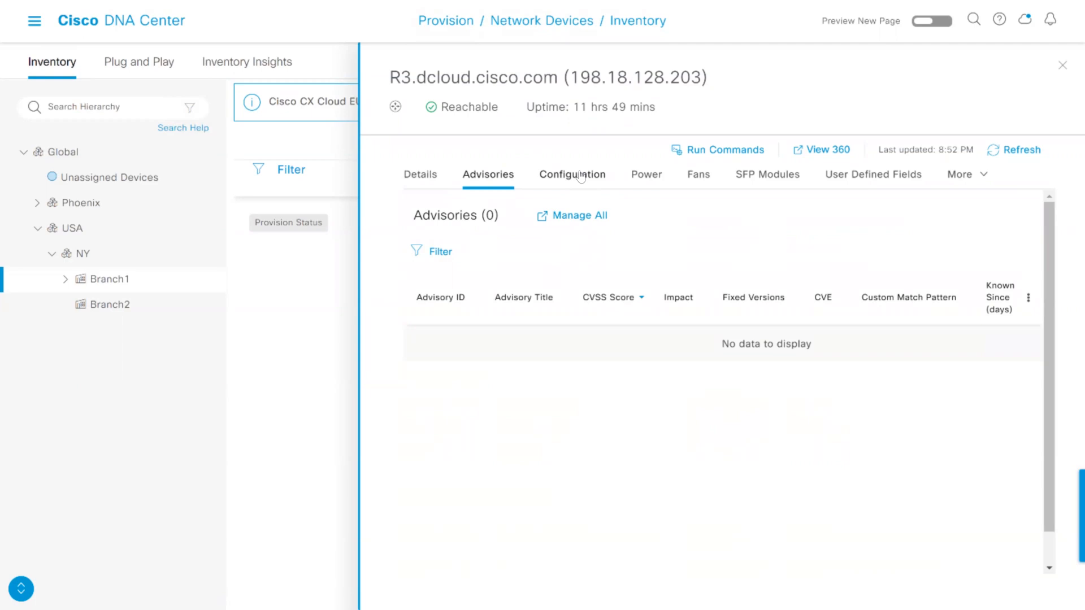
{"action": "left_click", "coordinate": [581, 178]}
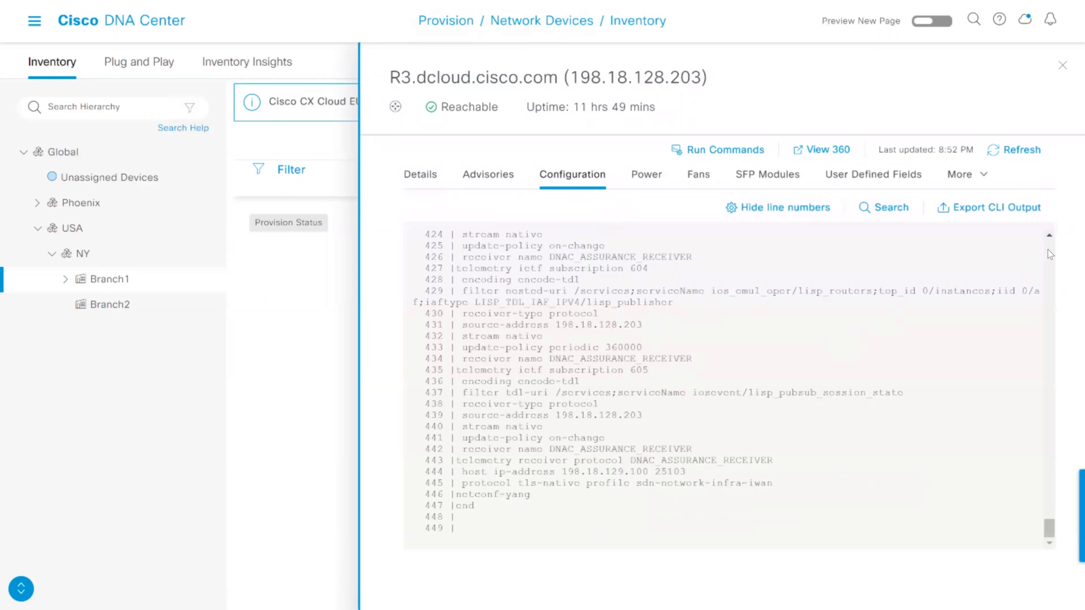
{"action": "scroll", "coordinate": [1047, 249], "scroll_direction": "up", "scroll_amount": 20}
{"action": "scroll", "coordinate": [1048, 249], "scroll_direction": "up", "scroll_amount": 20}
{"action": "scroll", "coordinate": [1035, 264], "scroll_direction": "up", "scroll_amount": 20}
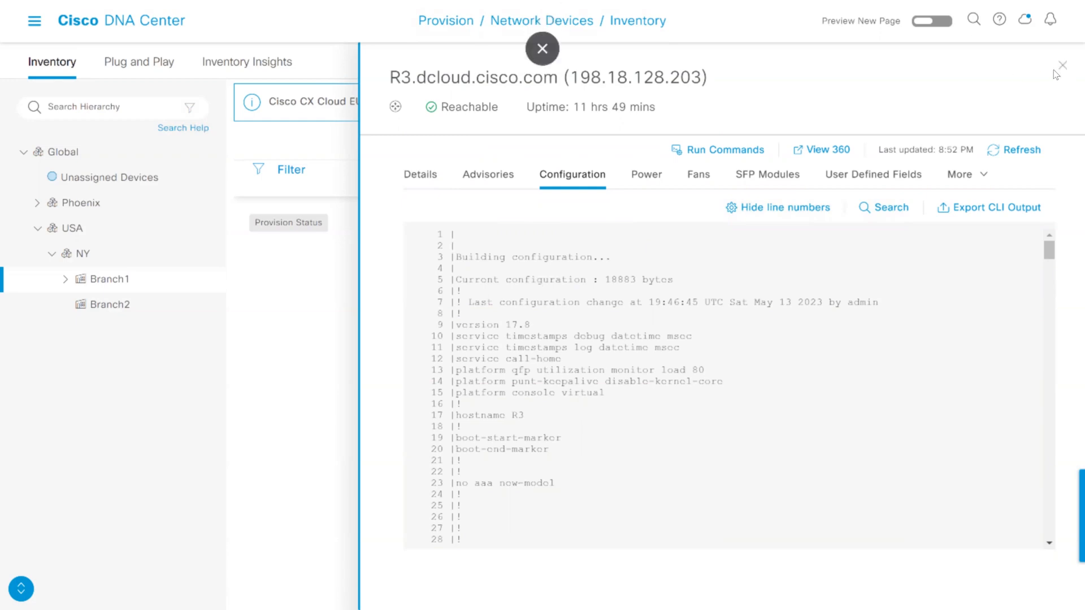
{"action": "left_click", "coordinate": [356, 225]}
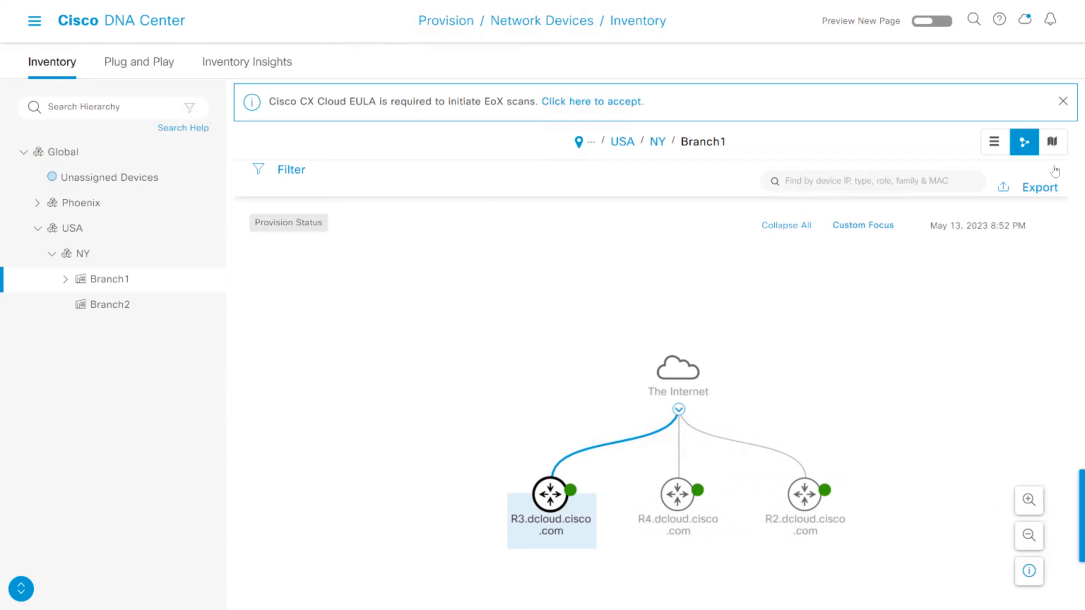
Run "sh ip int brief" on R3 with Command Runner from its device details, and close the command window
{"action": "left_click", "coordinate": [557, 496]}
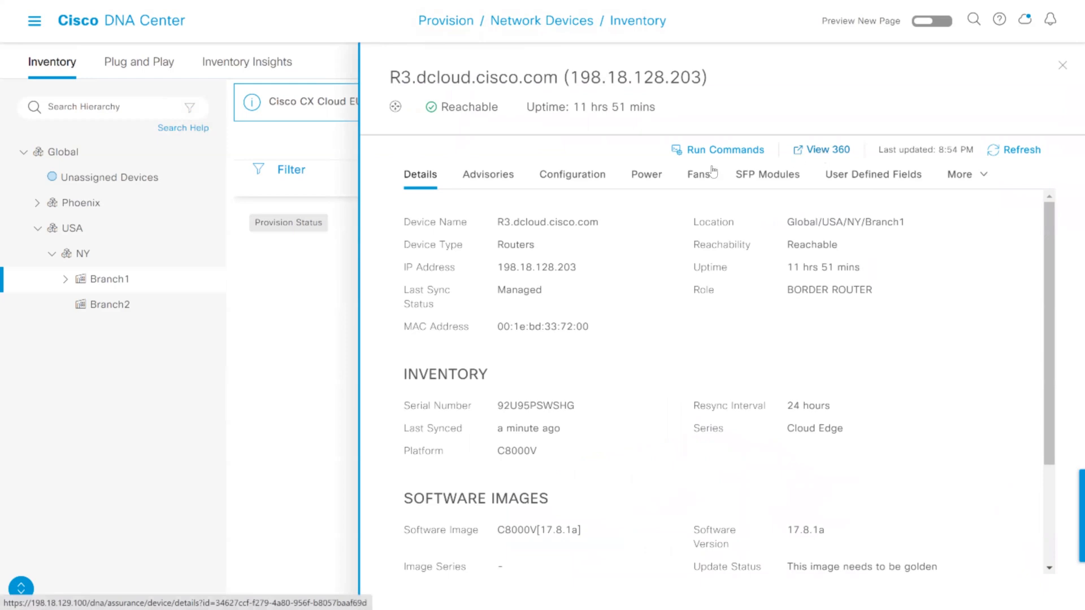
{"action": "left_click", "coordinate": [738, 152]}
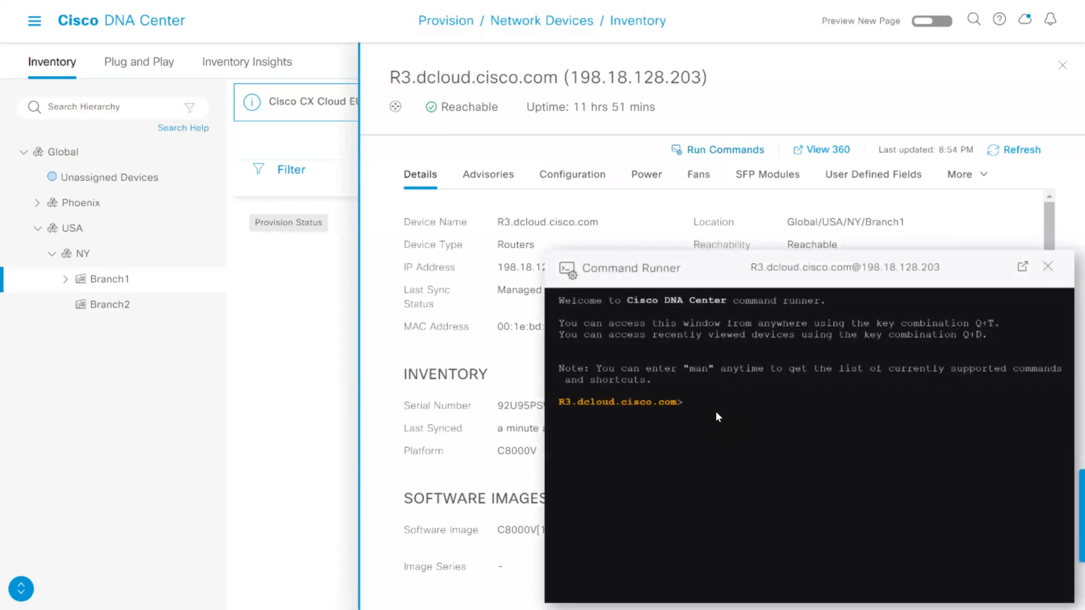
{"action": "type", "text": "sh ip int brief"}
{"action": "key", "text": "Return"}
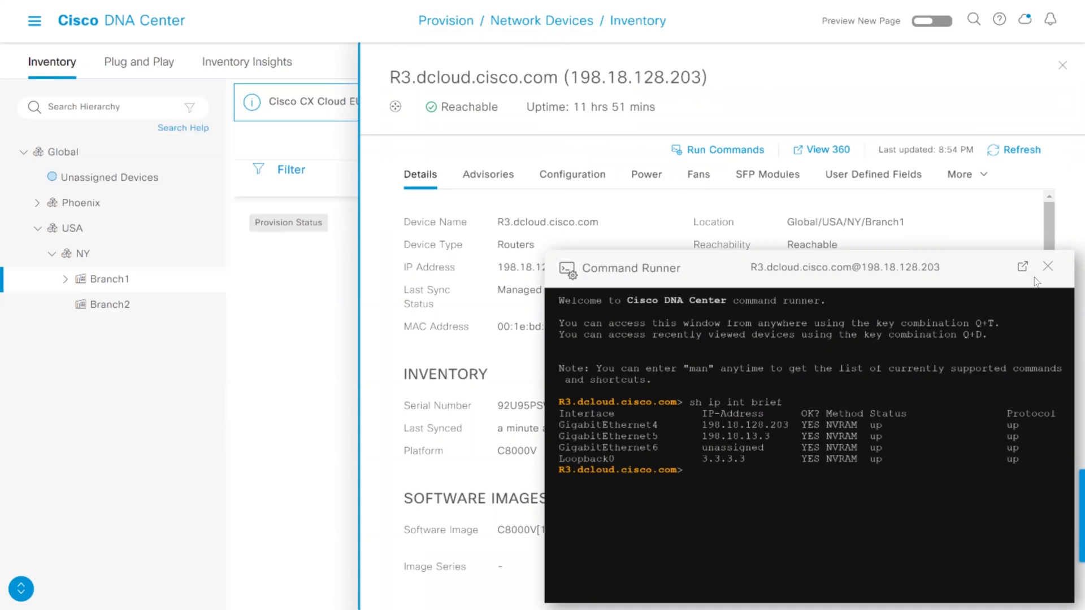
{"action": "key", "text": "Escape"}
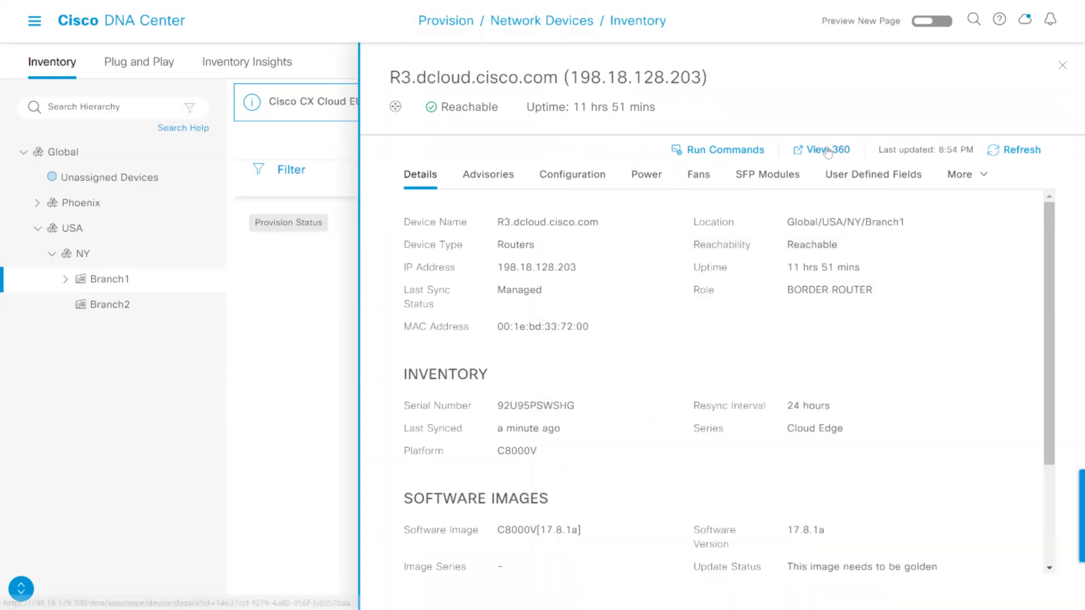